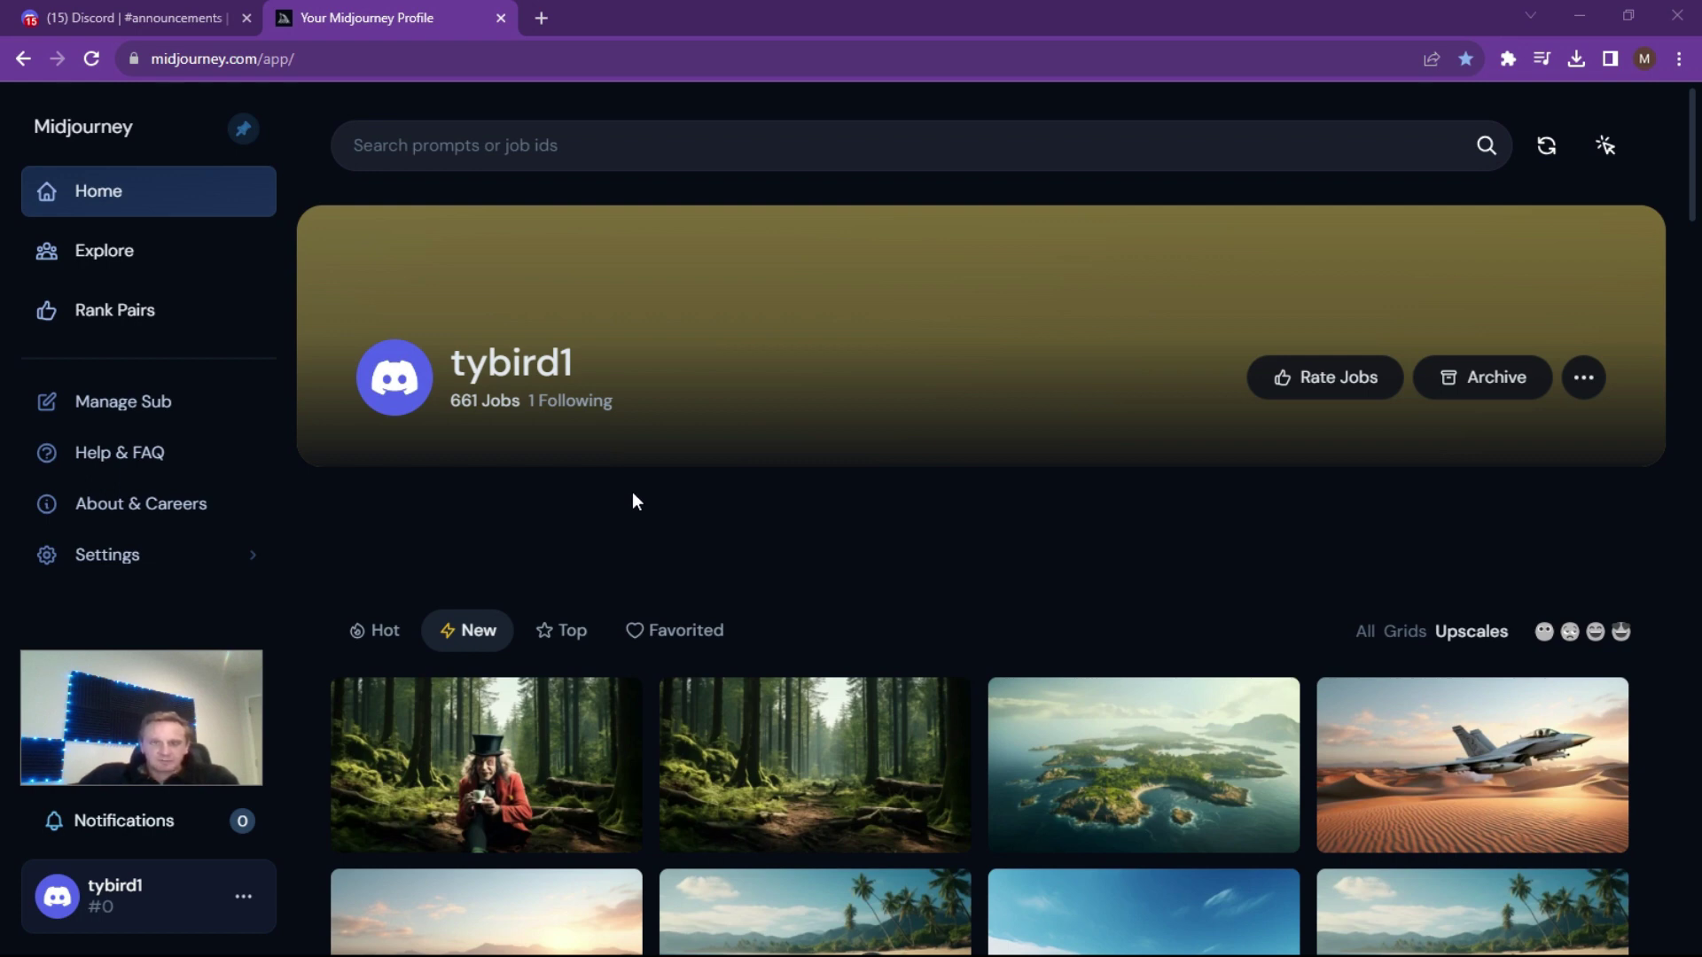
# Open and dismiss the account options menu, then return to the Midjourney announcements channel's Vary (Region) post.
pyautogui.click(244, 899)
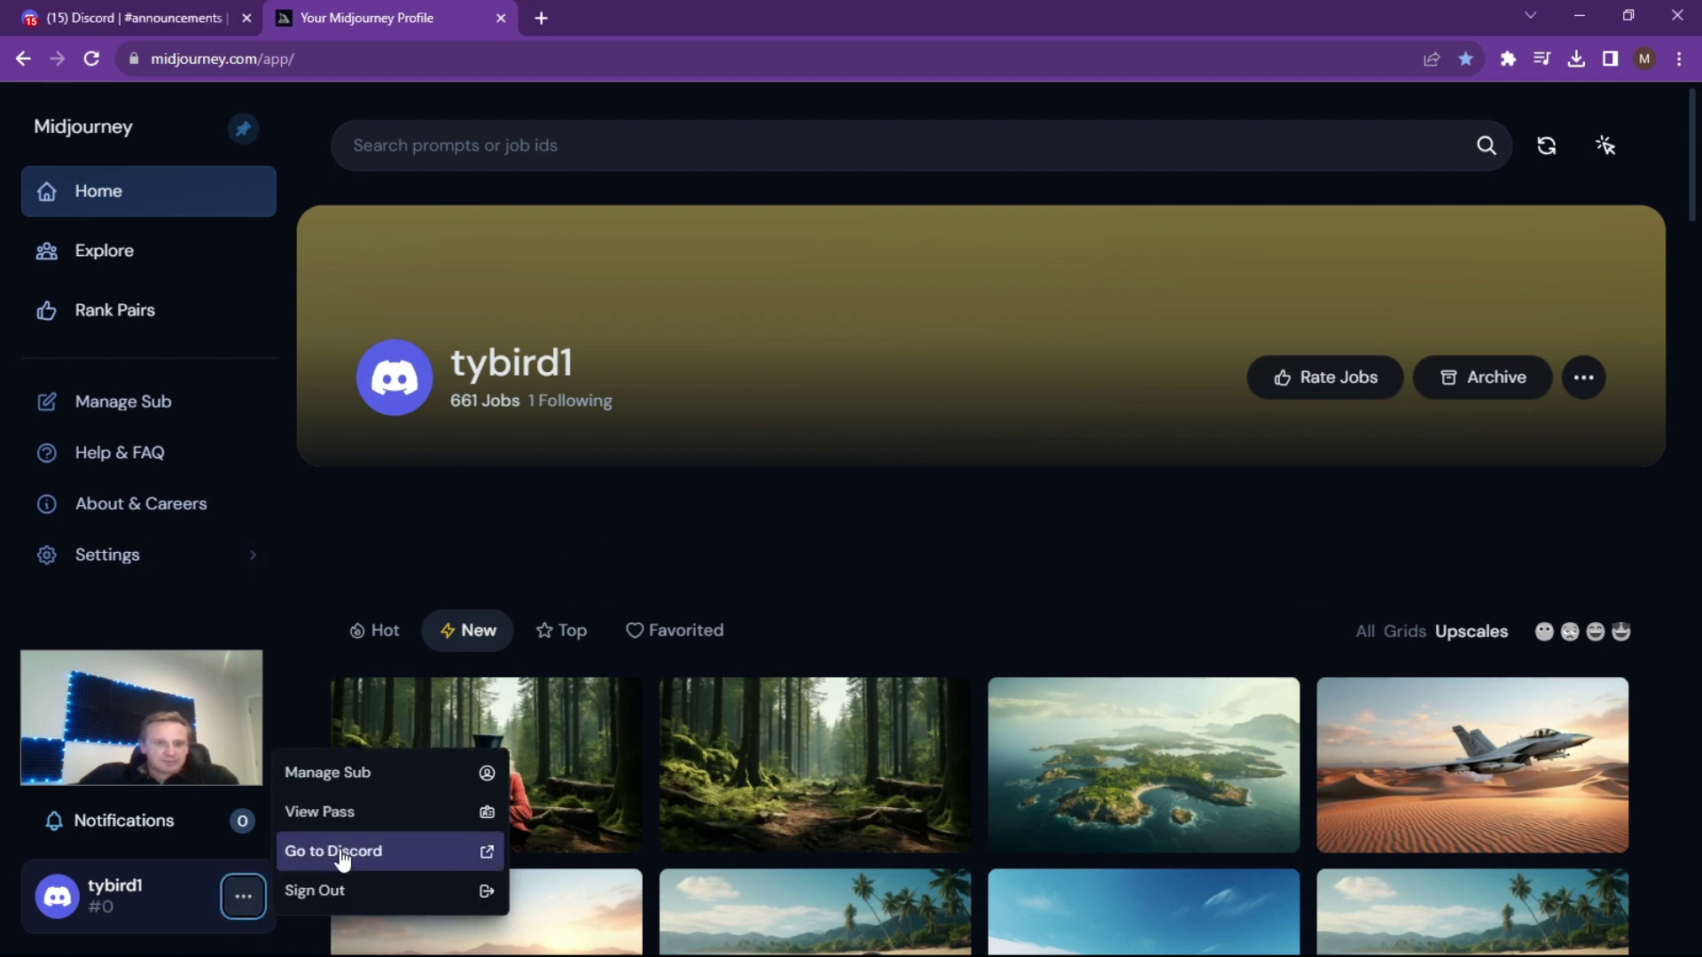
pyautogui.click(376, 853)
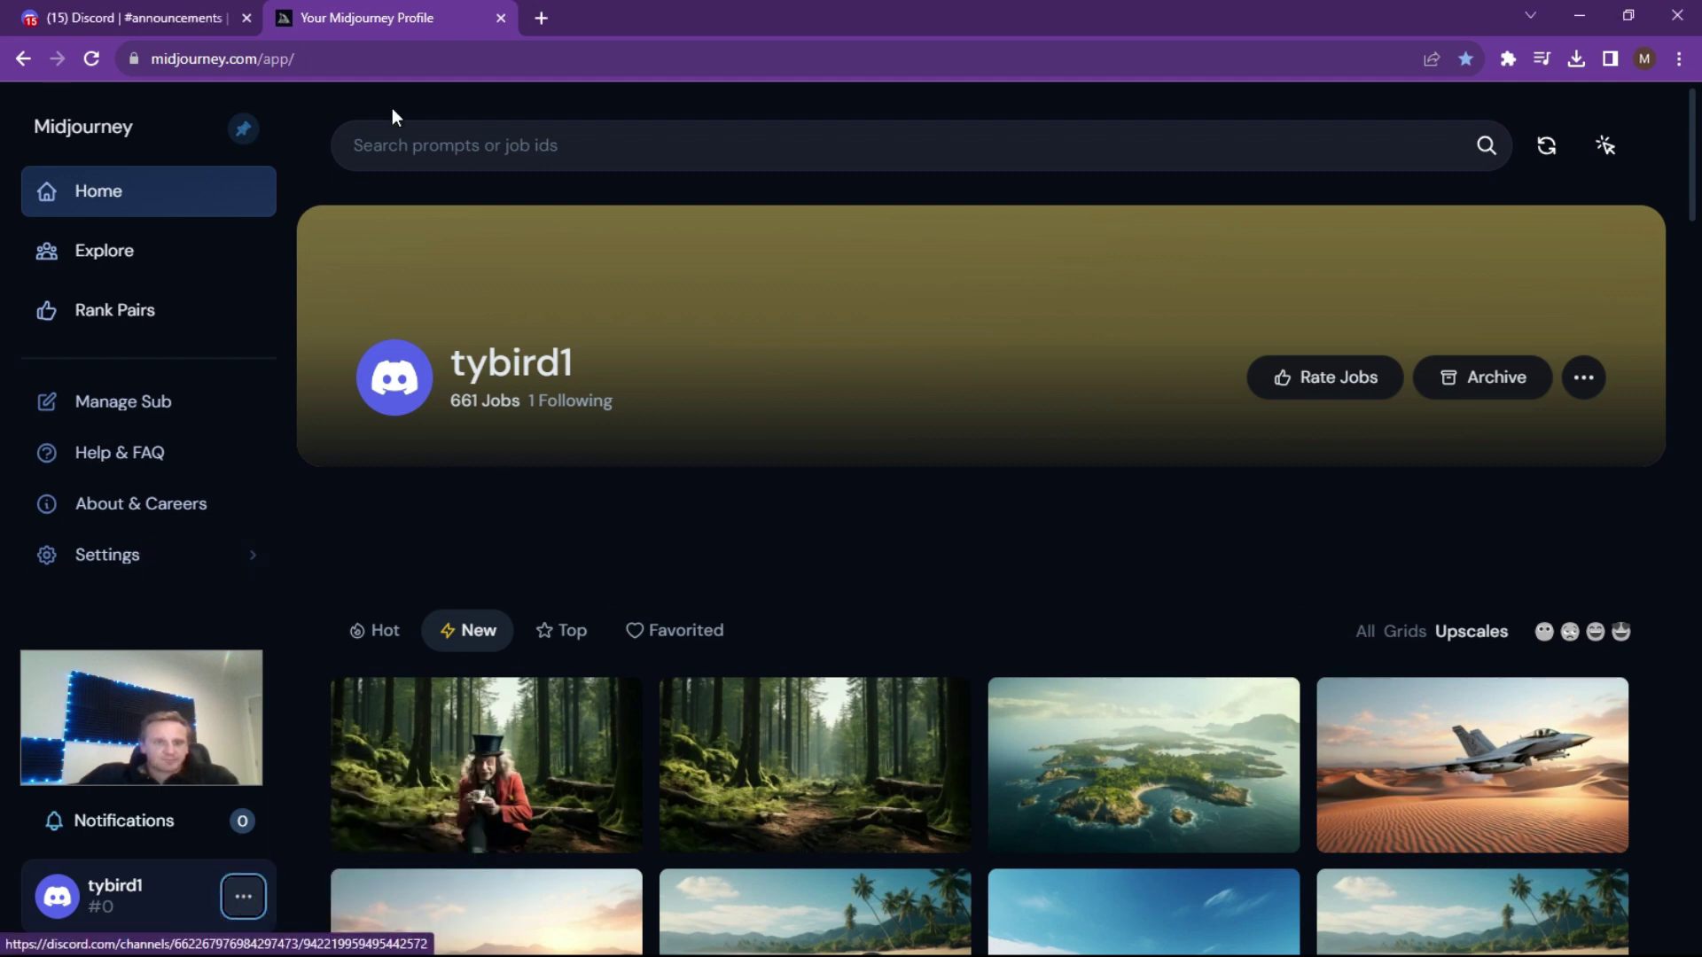
pyautogui.click(131, 22)
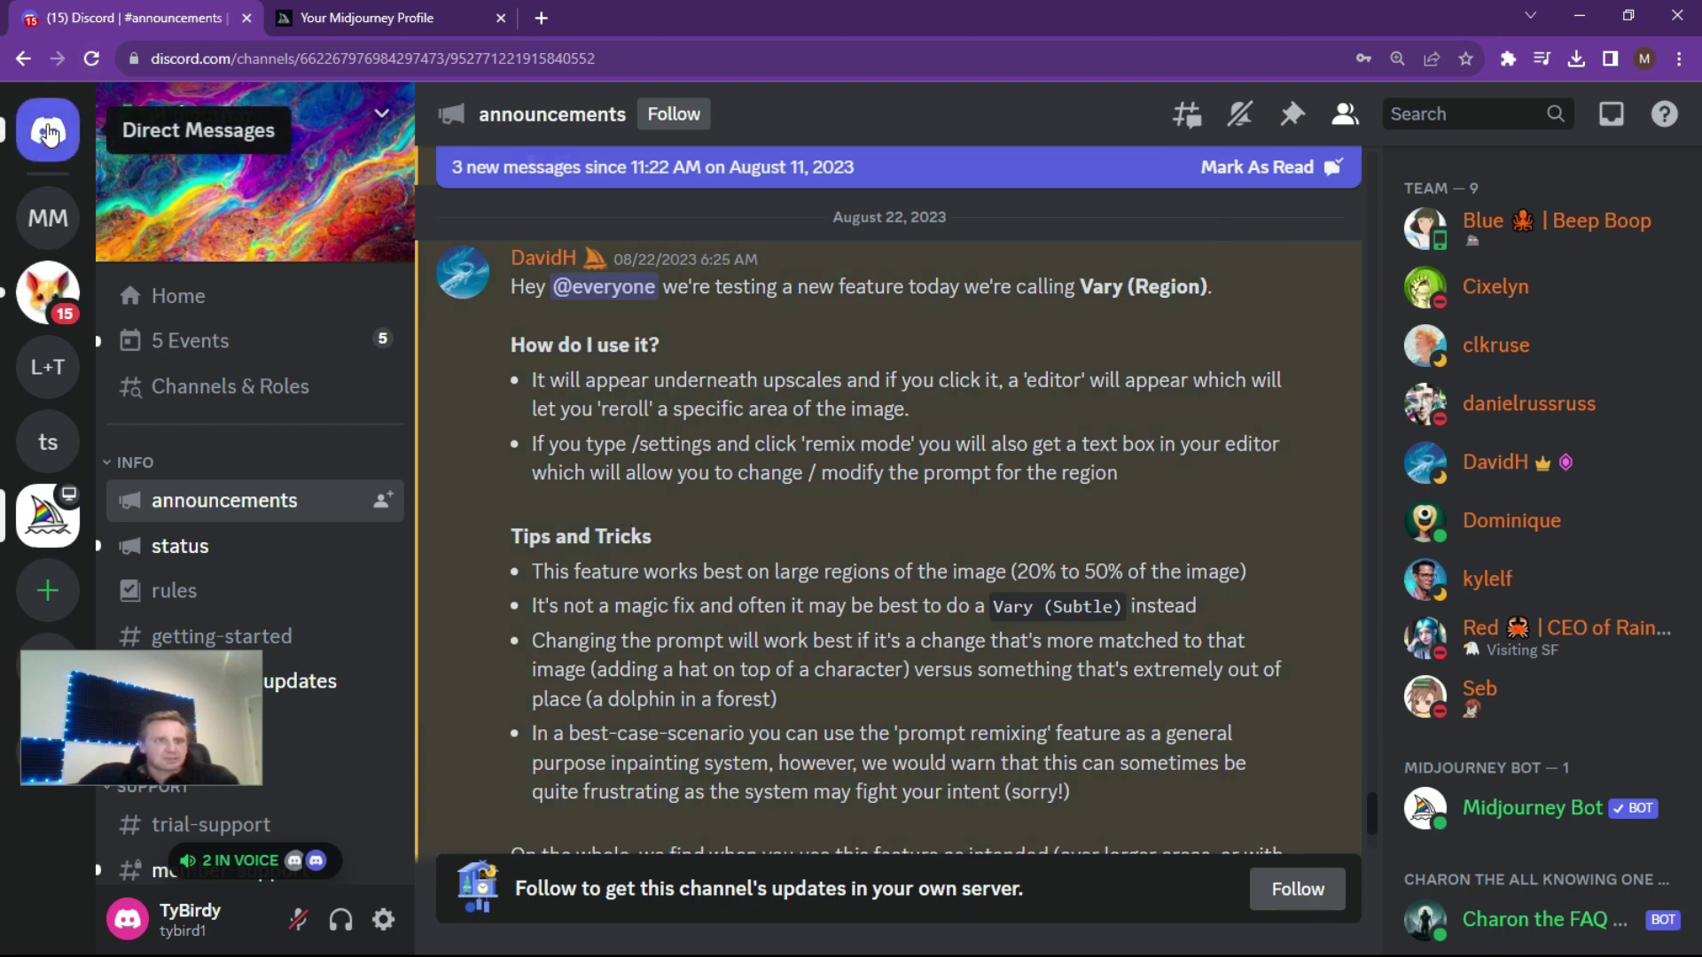
# Log out of Discord from User Settings, confirm, and log back in to the saved account.
pyautogui.click(384, 920)
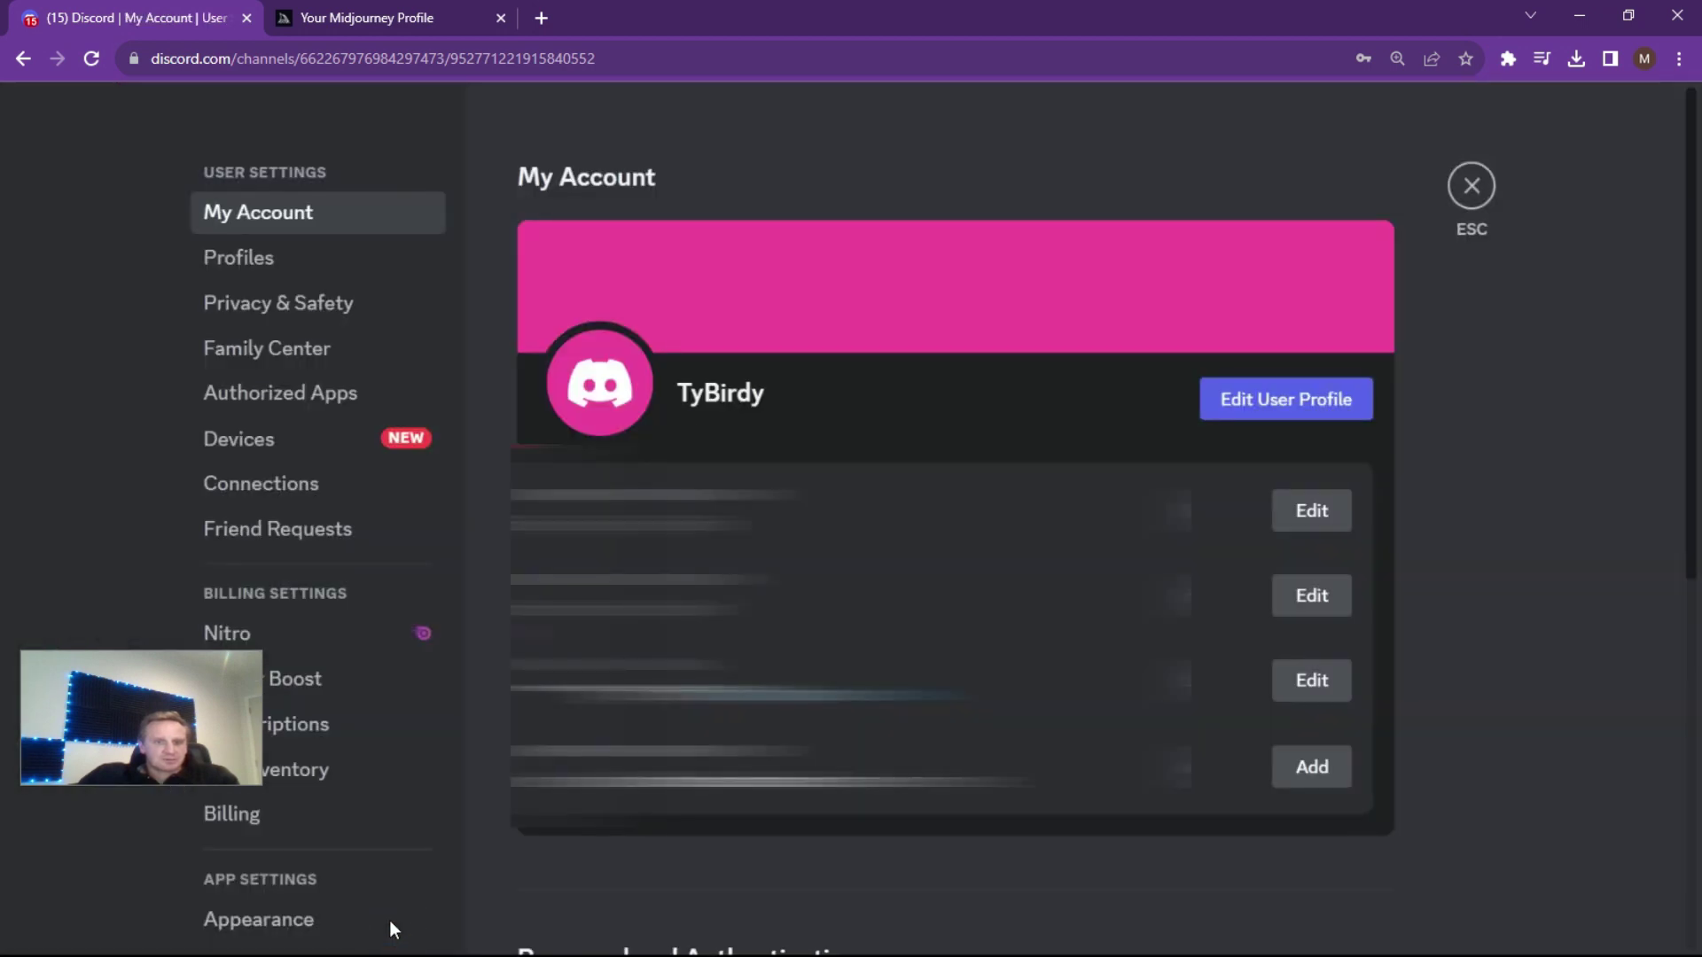
pyautogui.scroll(-10, 330, 370)
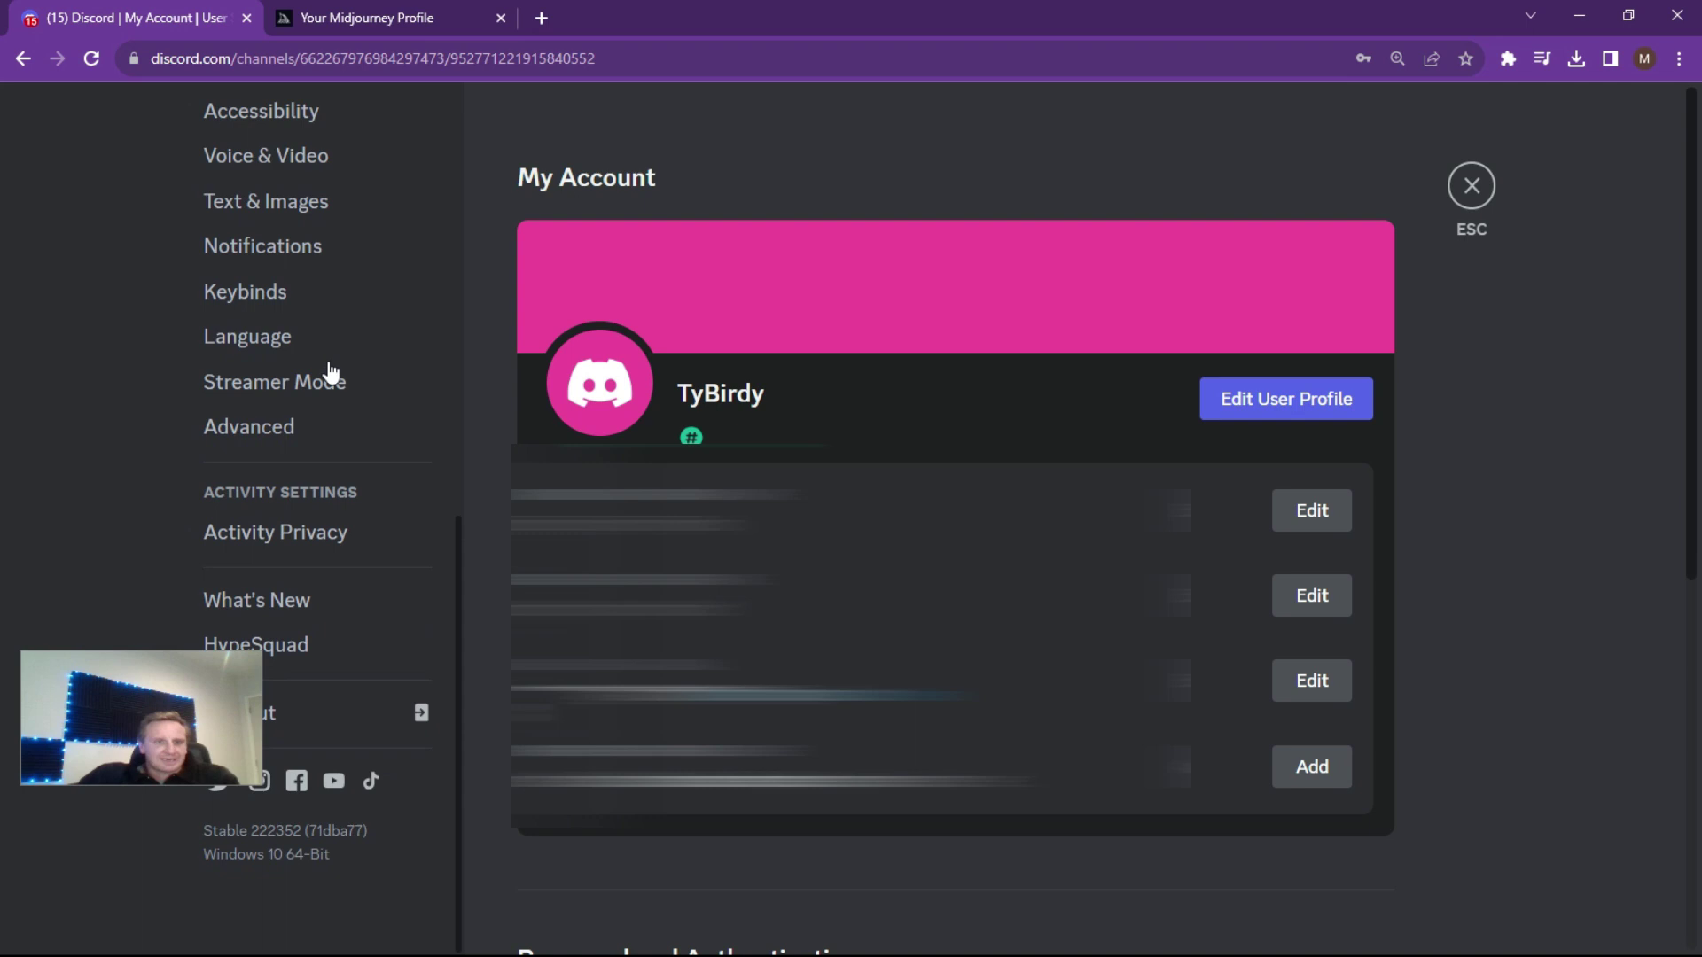
pyautogui.click(293, 725)
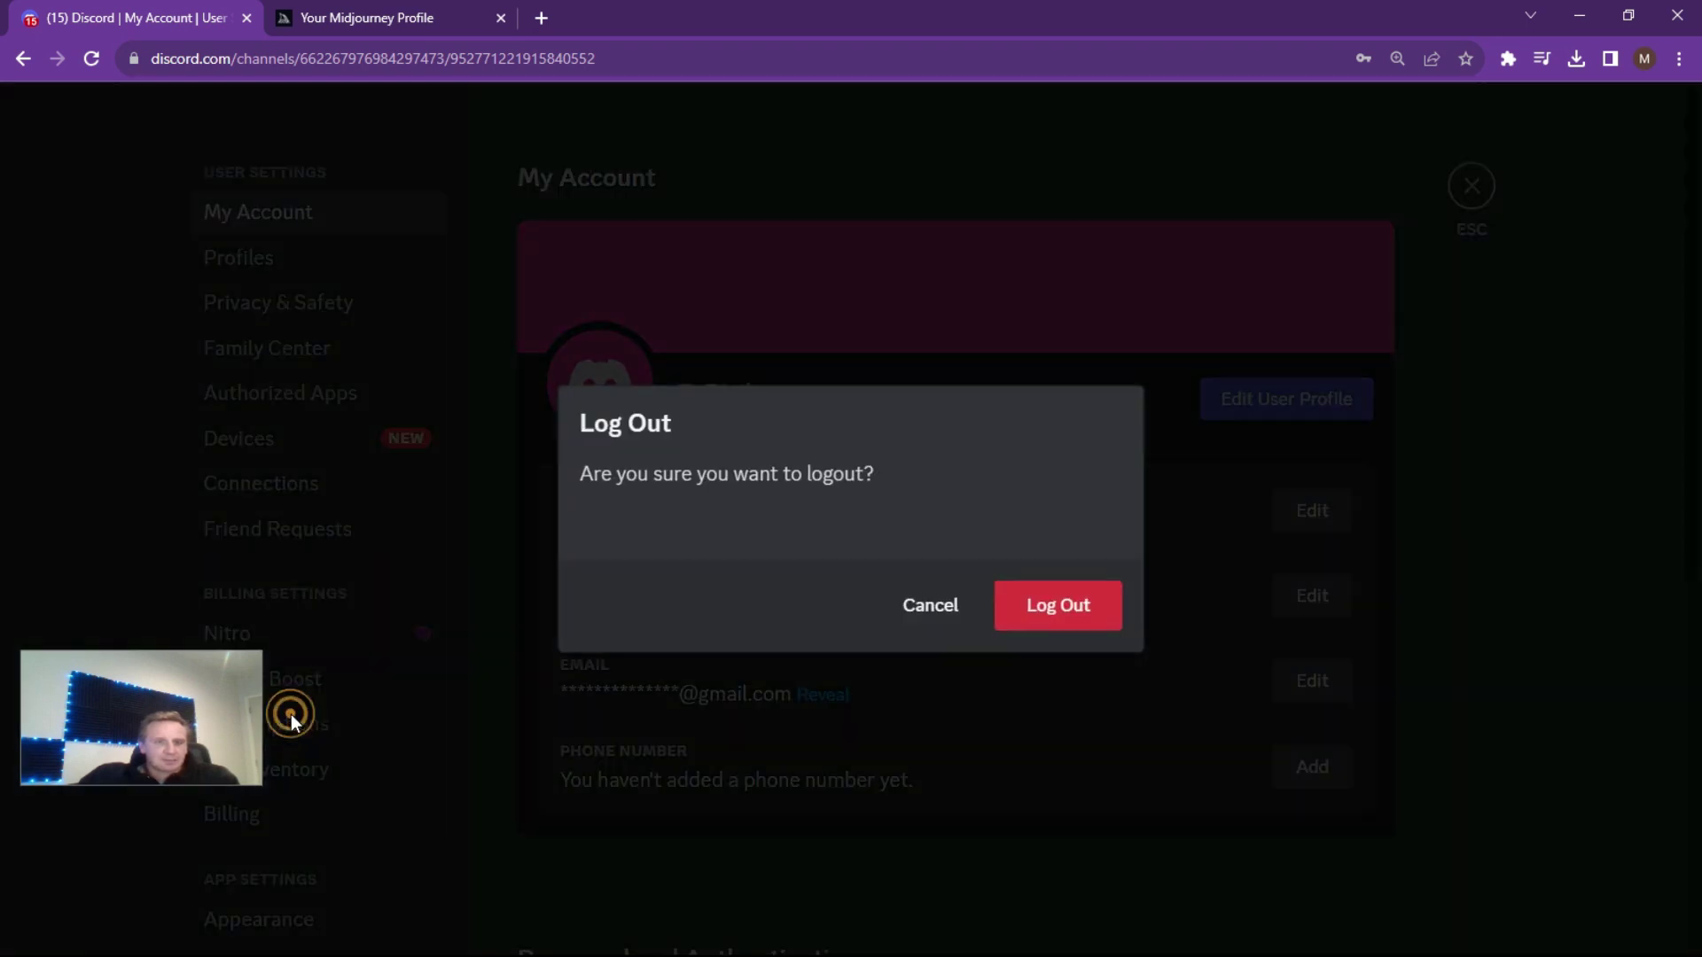
pyautogui.click(1026, 624)
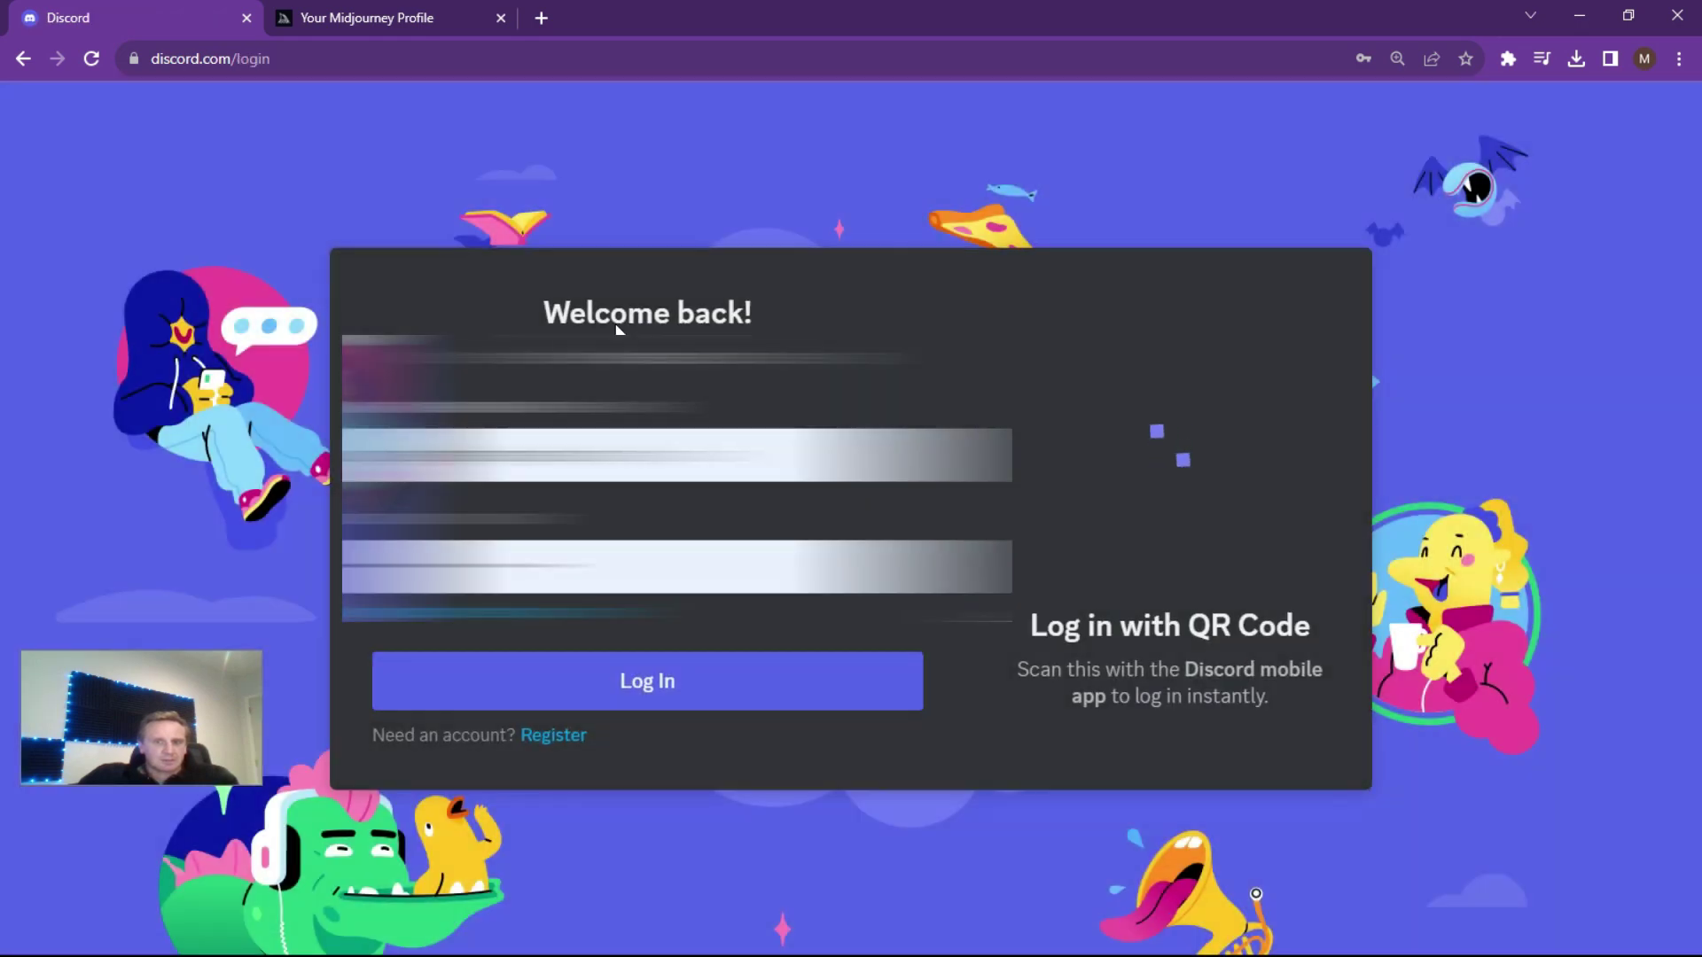
pyautogui.click(649, 690)
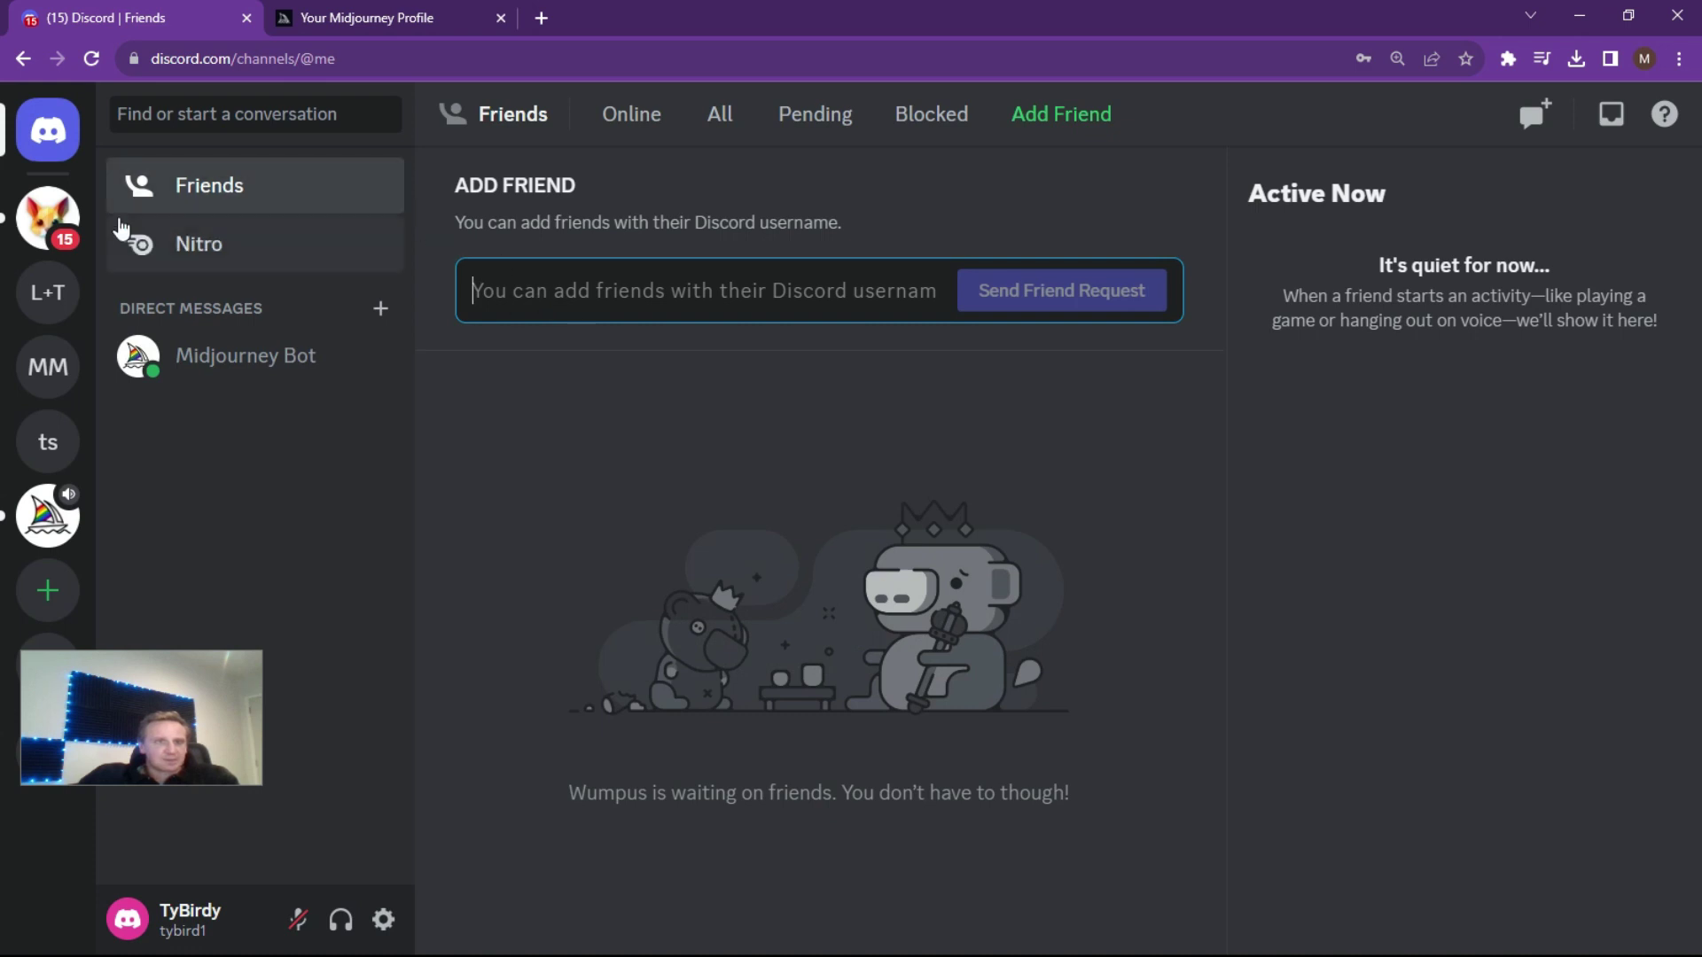
# Run /settings in the LevelUP+ Tutorial #general channel to post the Midjourney settings panel.
pyautogui.click(45, 297)
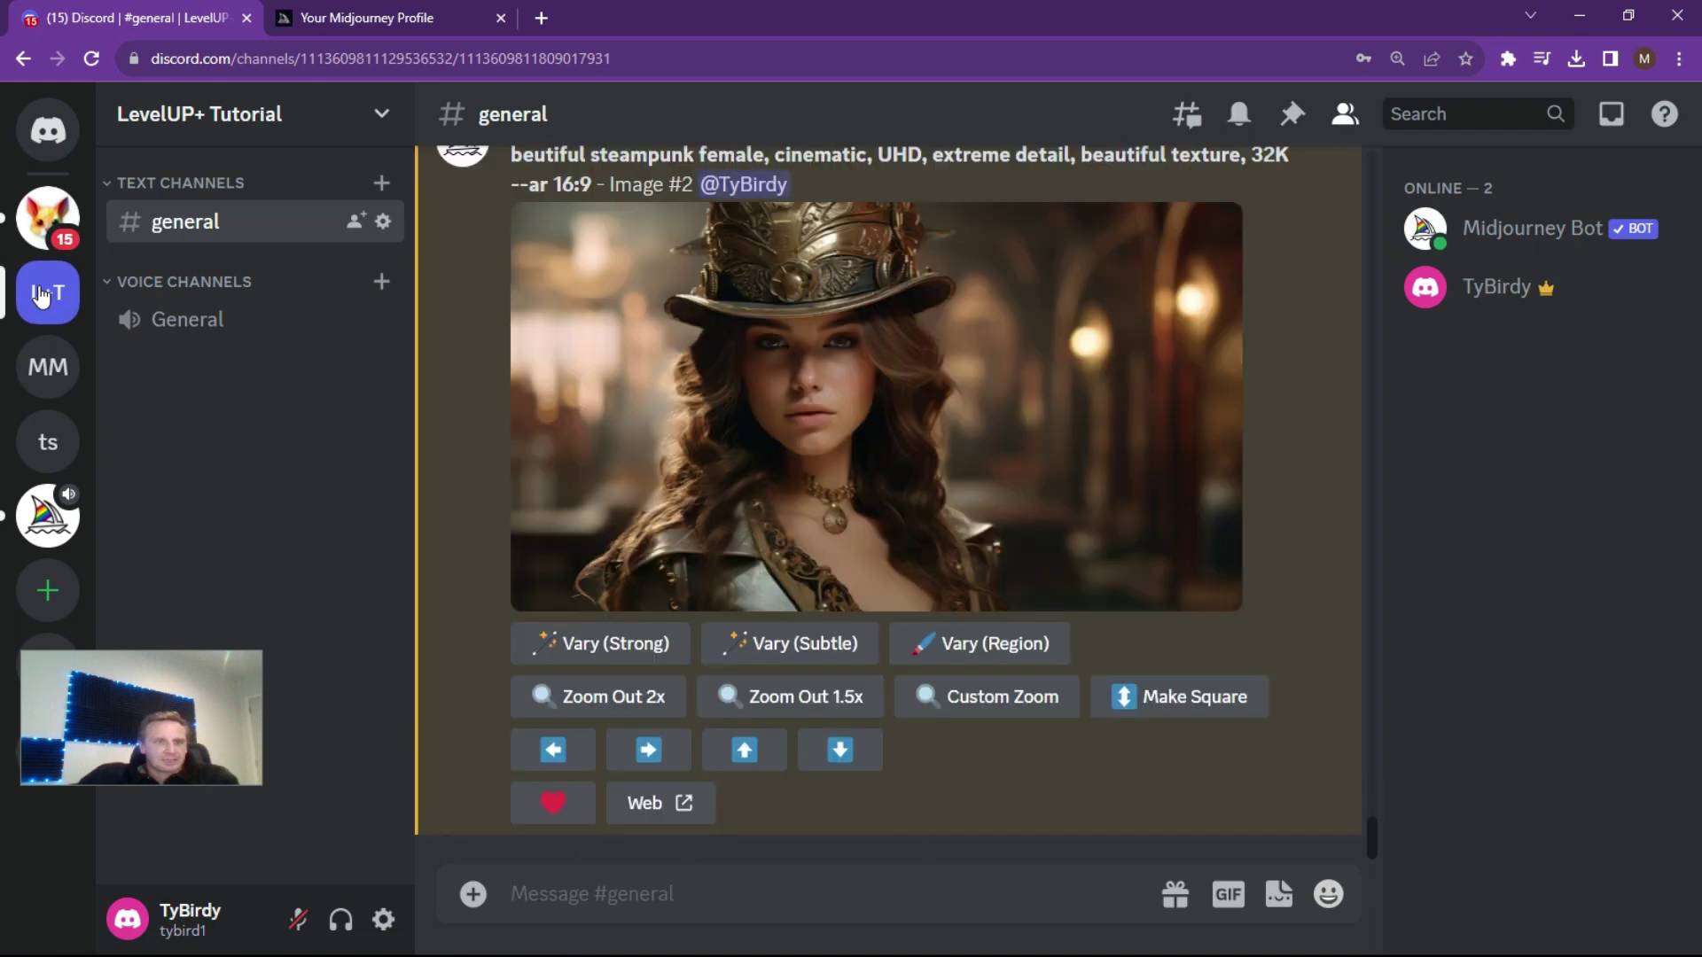
pyautogui.click(611, 893)
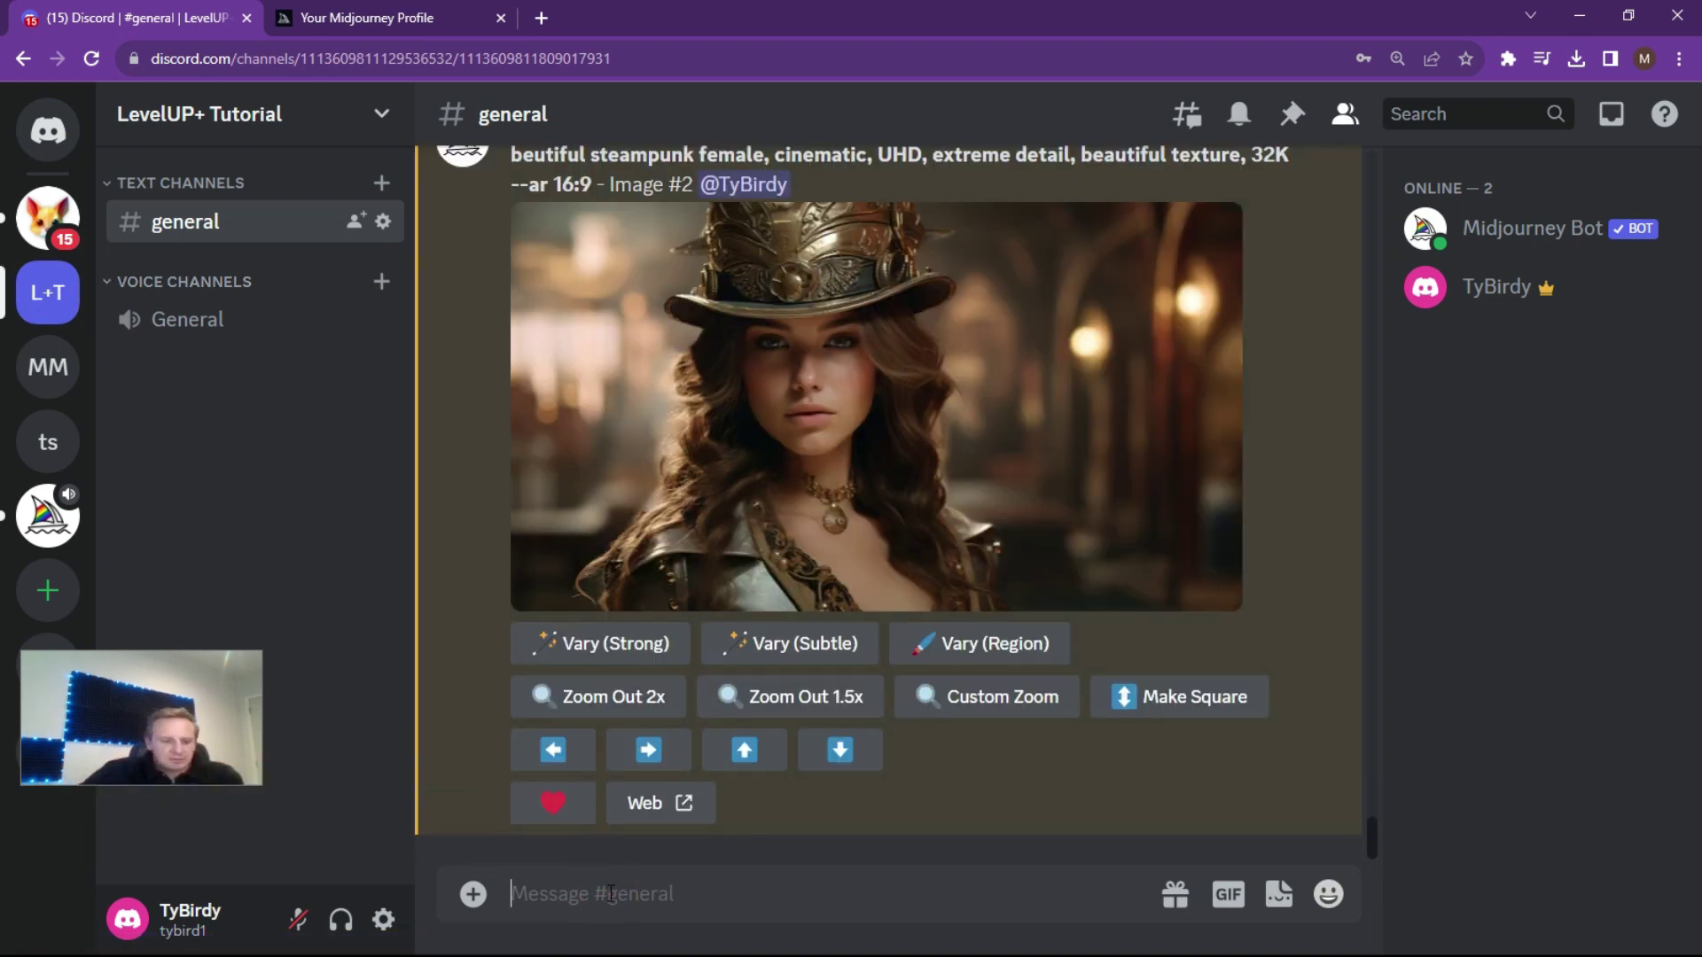
pyautogui.write('/set')
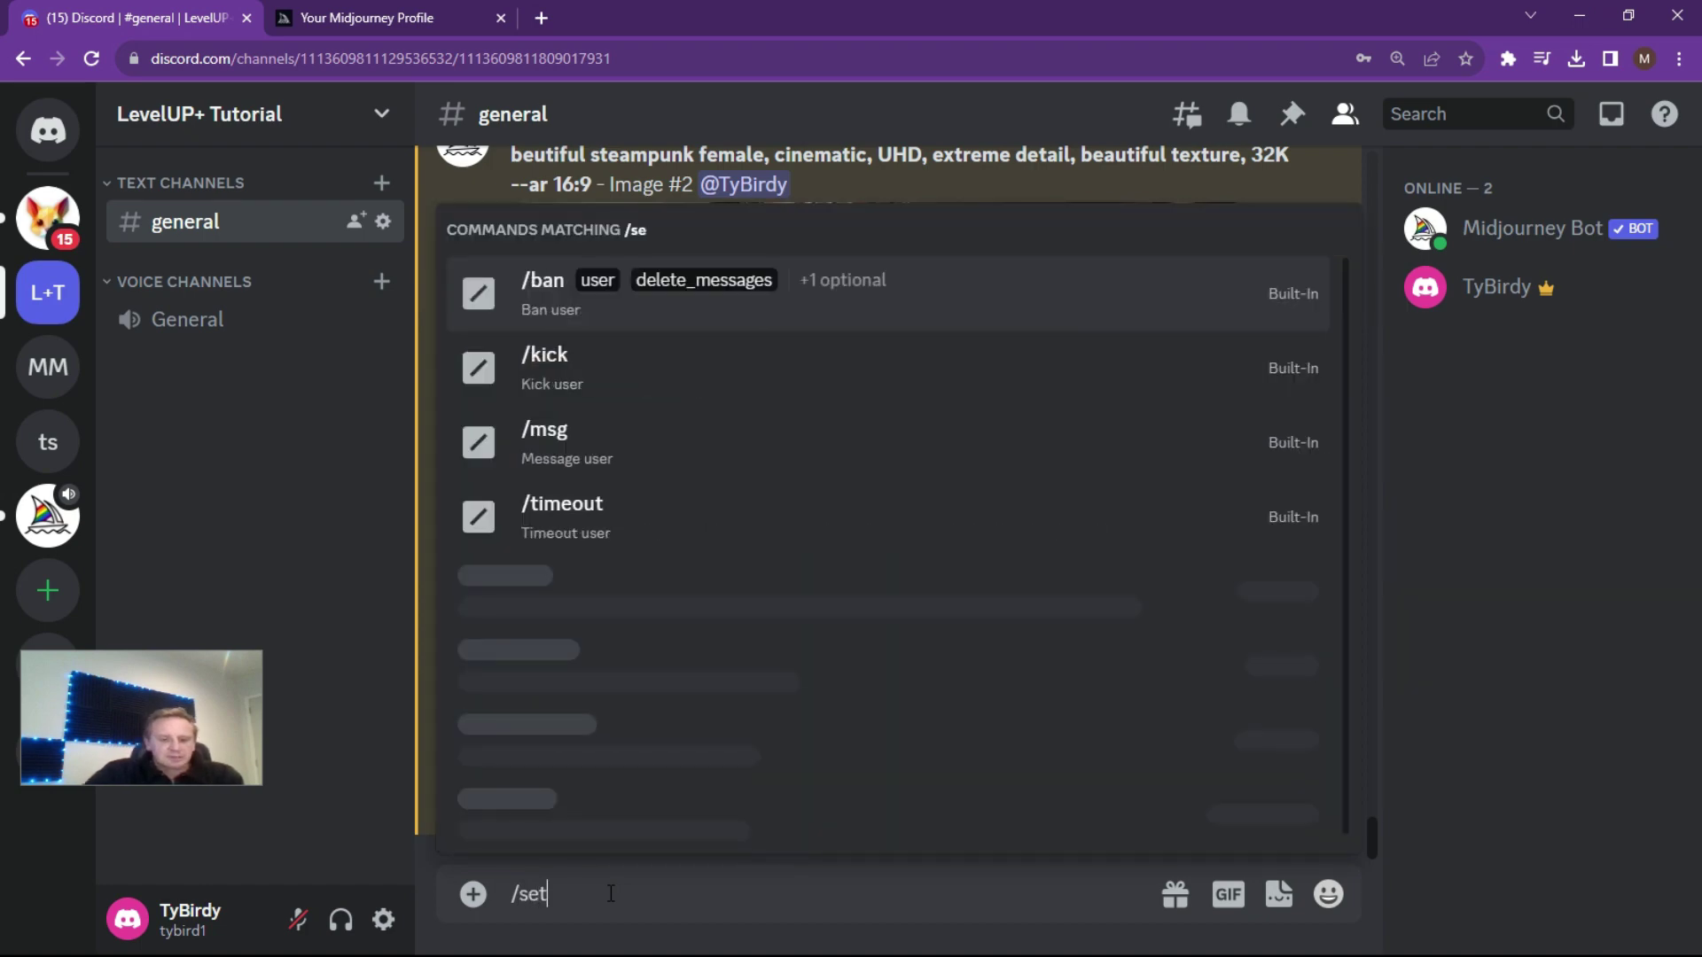
pyautogui.write('ing')
pyautogui.press('BackSpace')
pyautogui.press('BackSpace')
pyautogui.press('BackSpace')
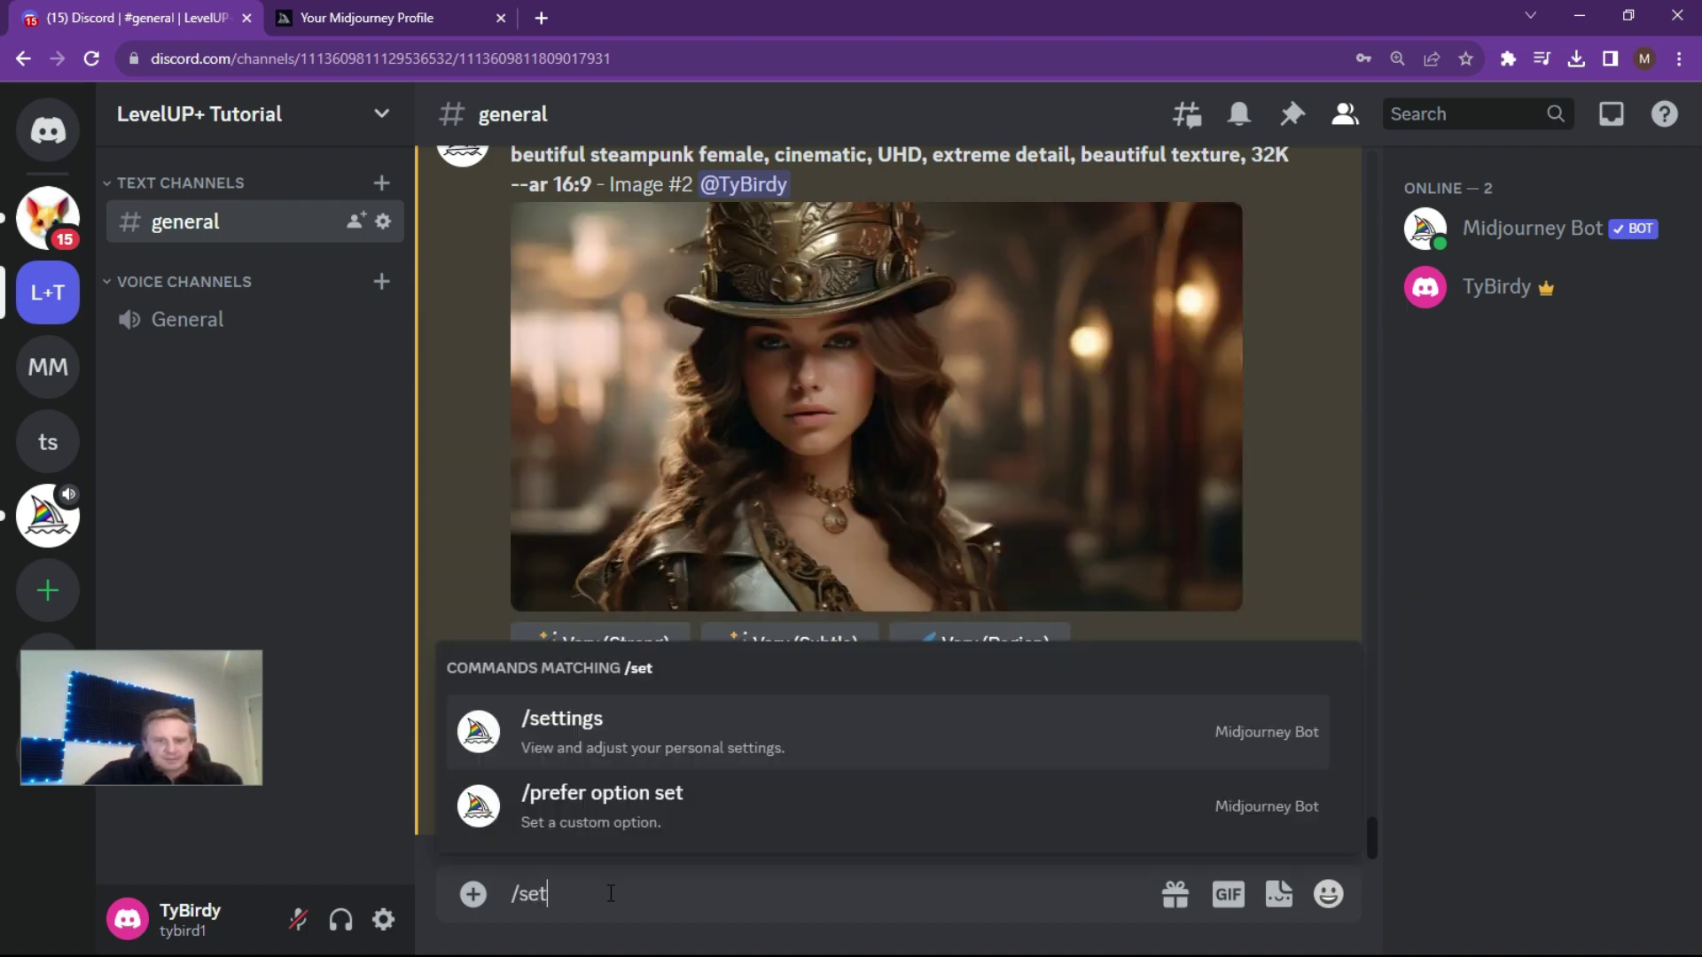
pyautogui.write('tings')
pyautogui.press('Return')
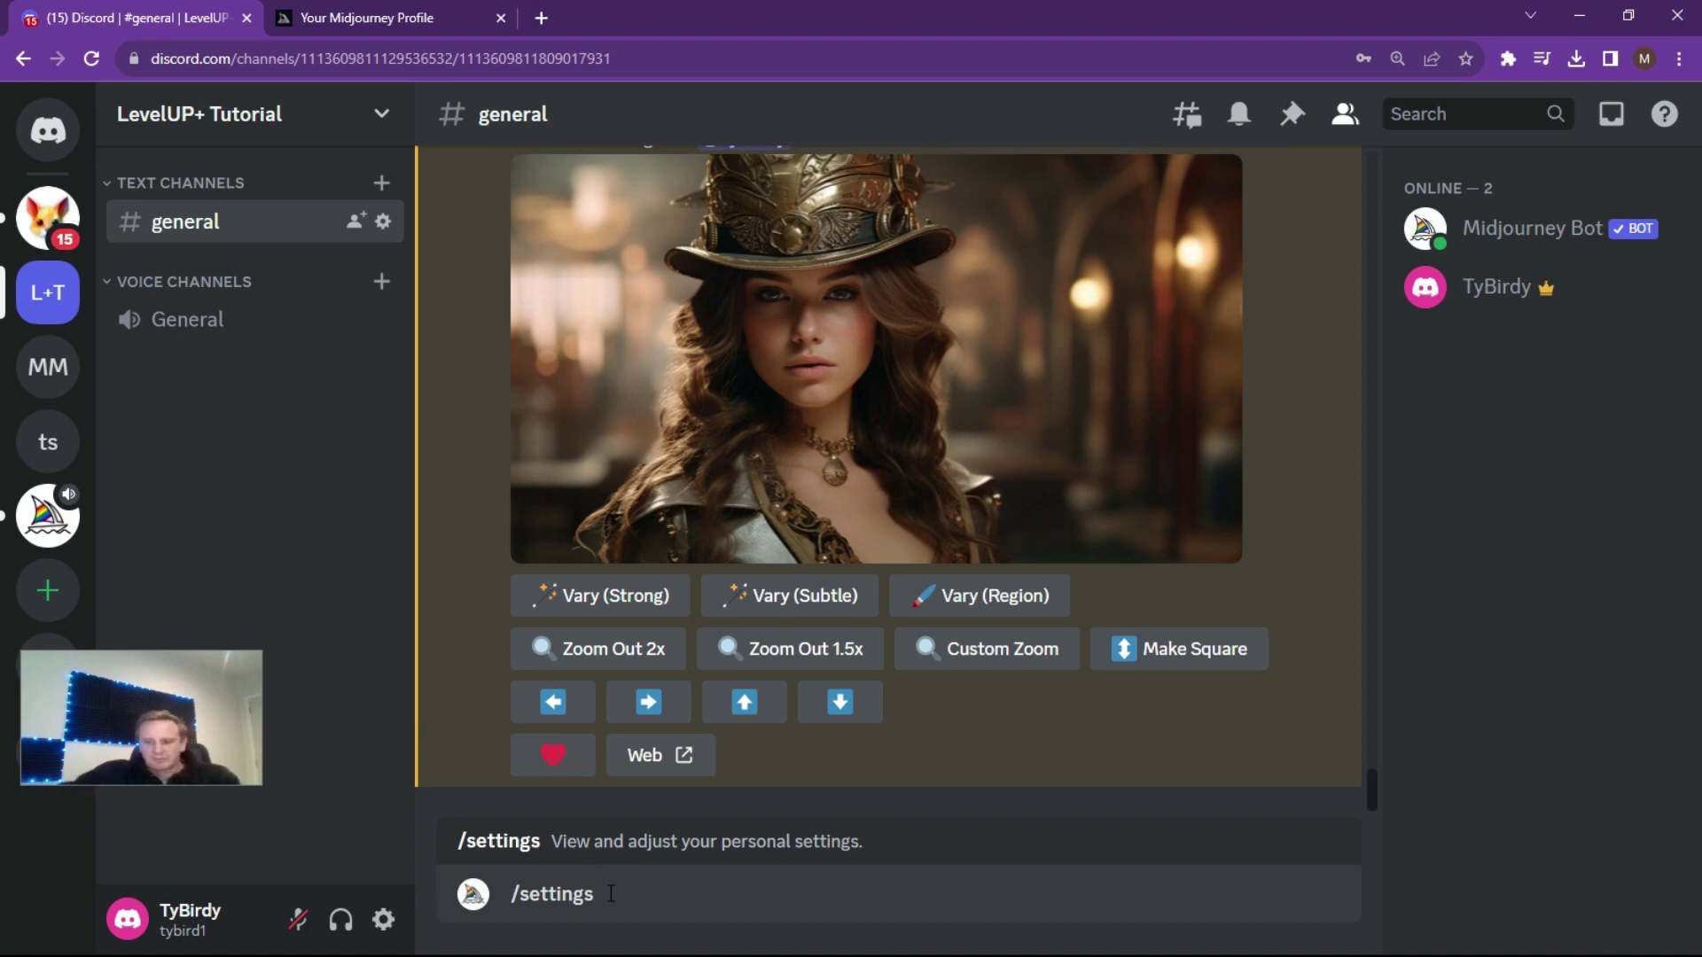
pyautogui.press('Return')
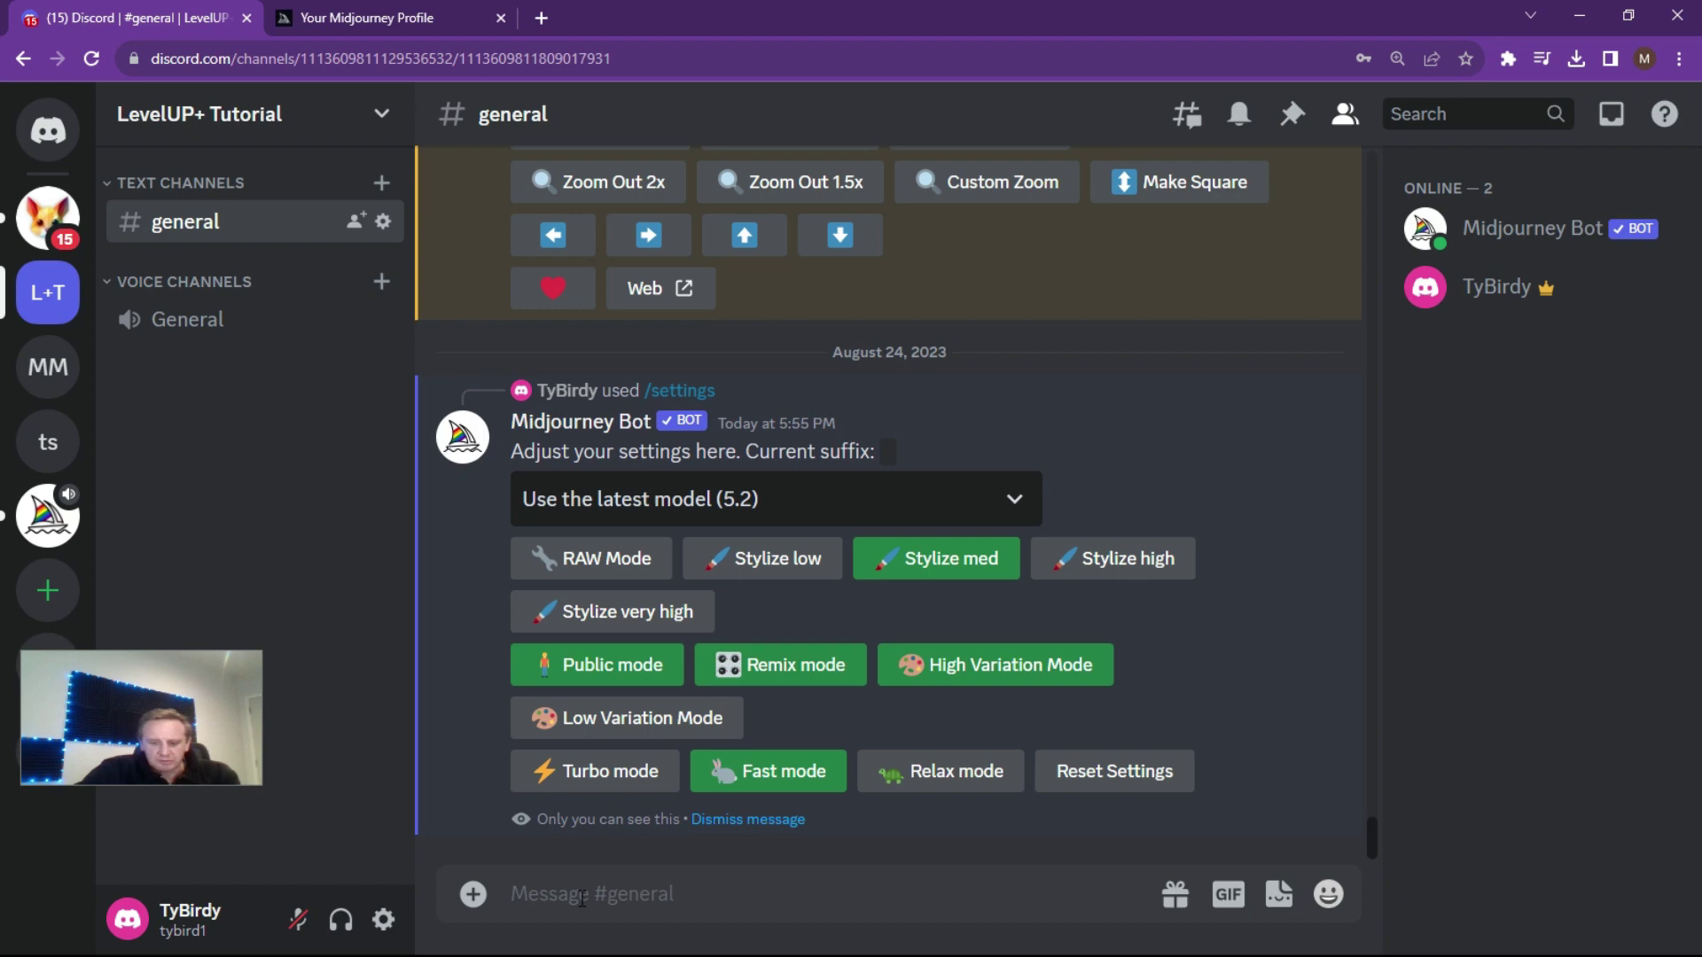
# Run /imagine with the pasted cinematic desert dunes prompt at --ar 16:9.
pyautogui.write('/')
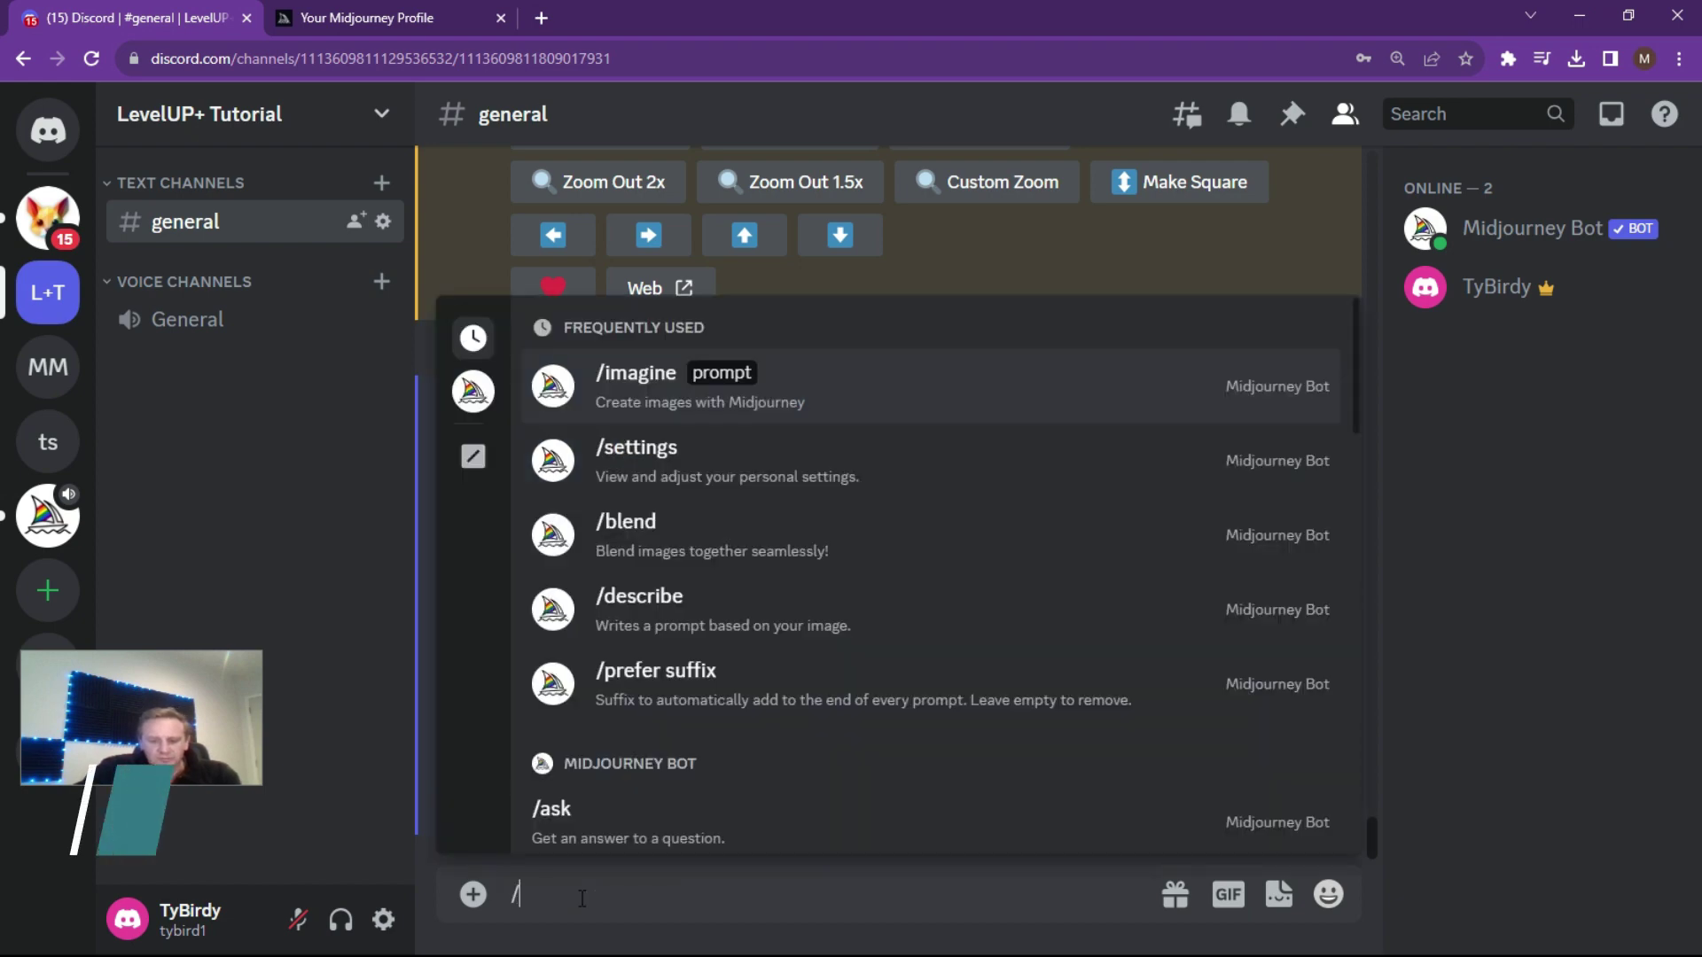
pyautogui.write('imag')
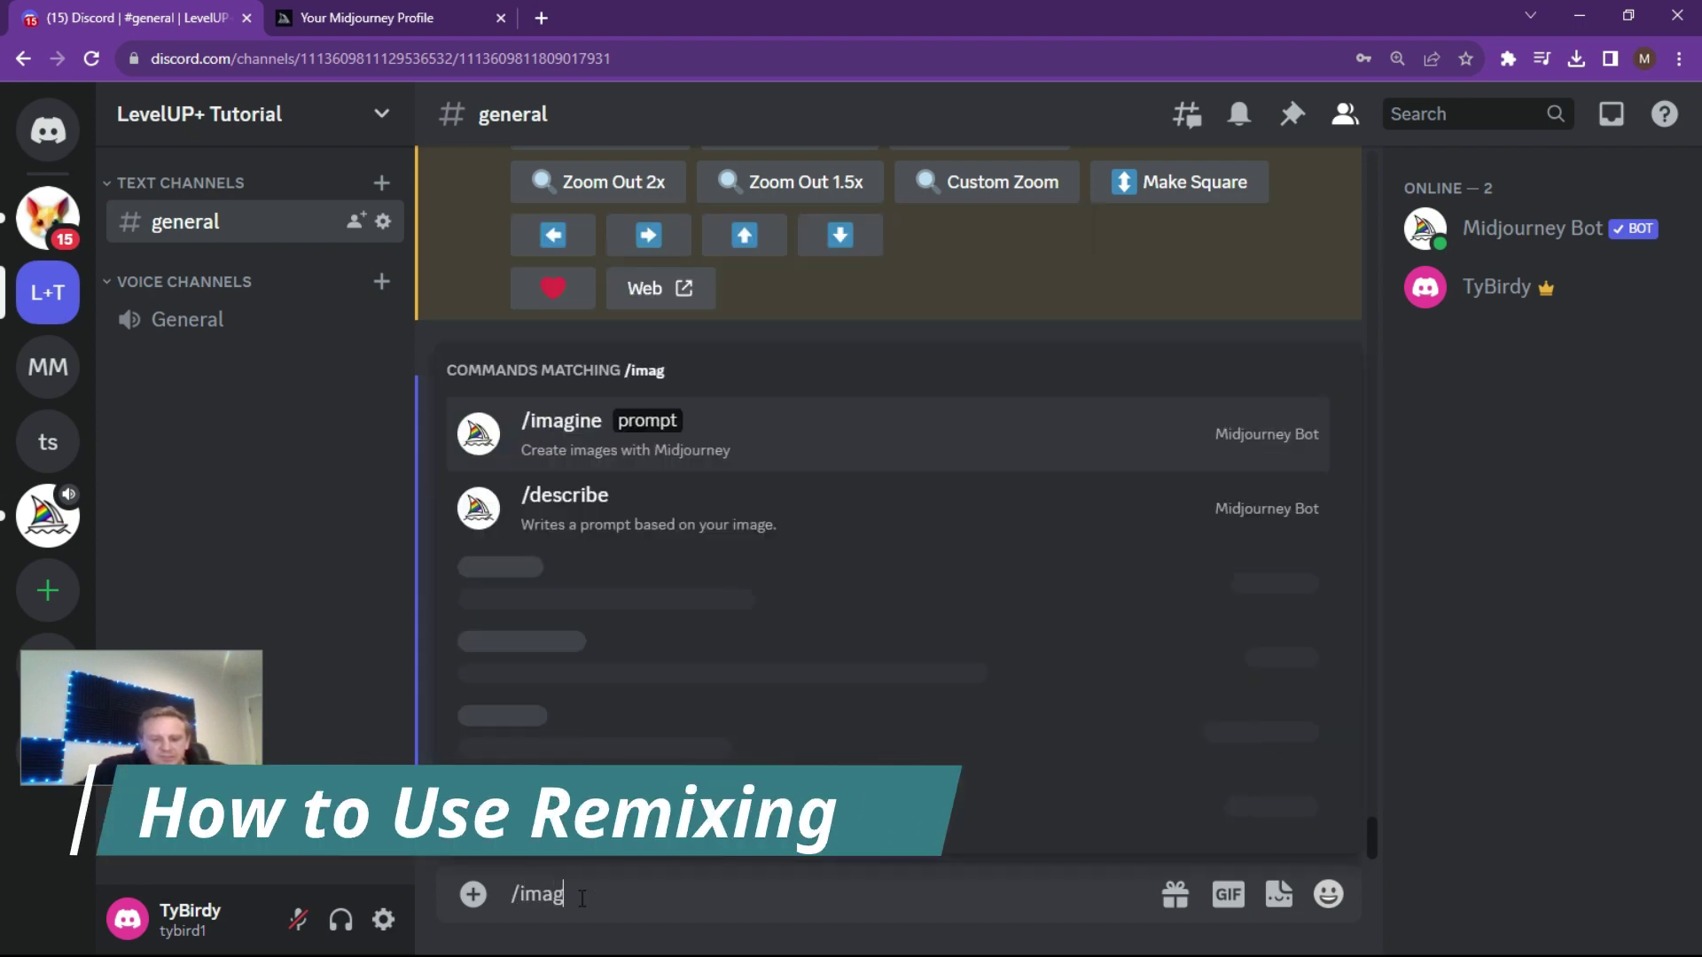
pyautogui.press('Tab')
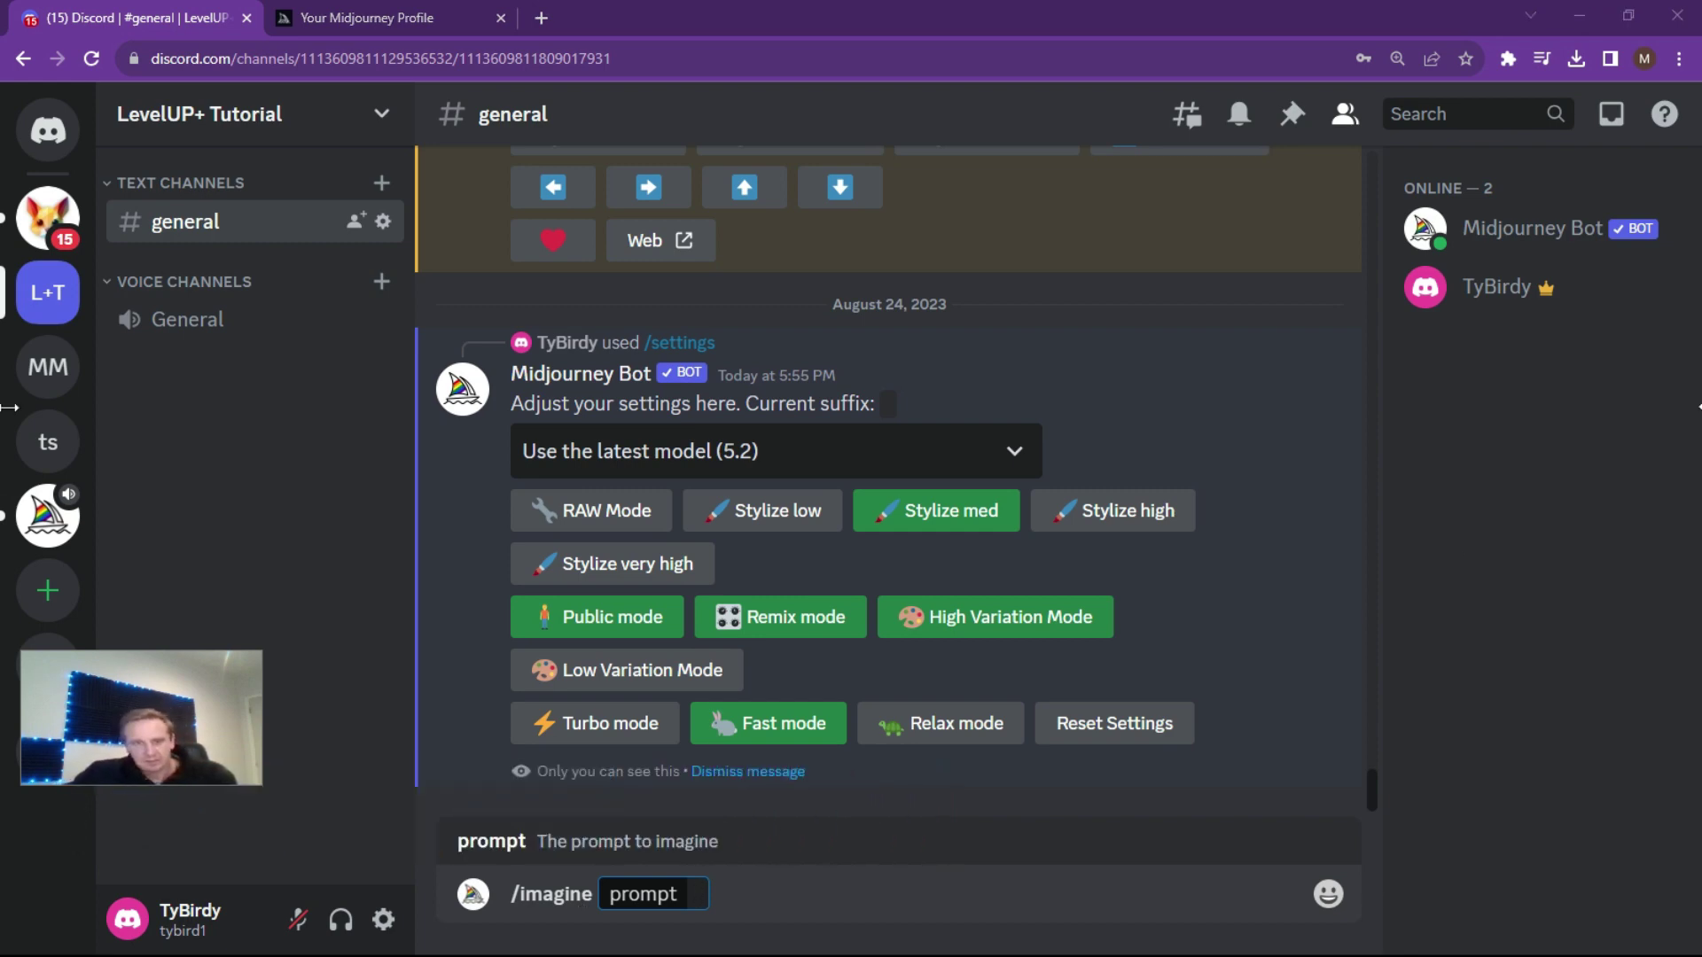
pyautogui.write('cinematic desert scene, high dunes, National geographic, beautiful textures, ultra-realistic, Canon EOS Mark IV, 32k, UHD --ar 16:9')
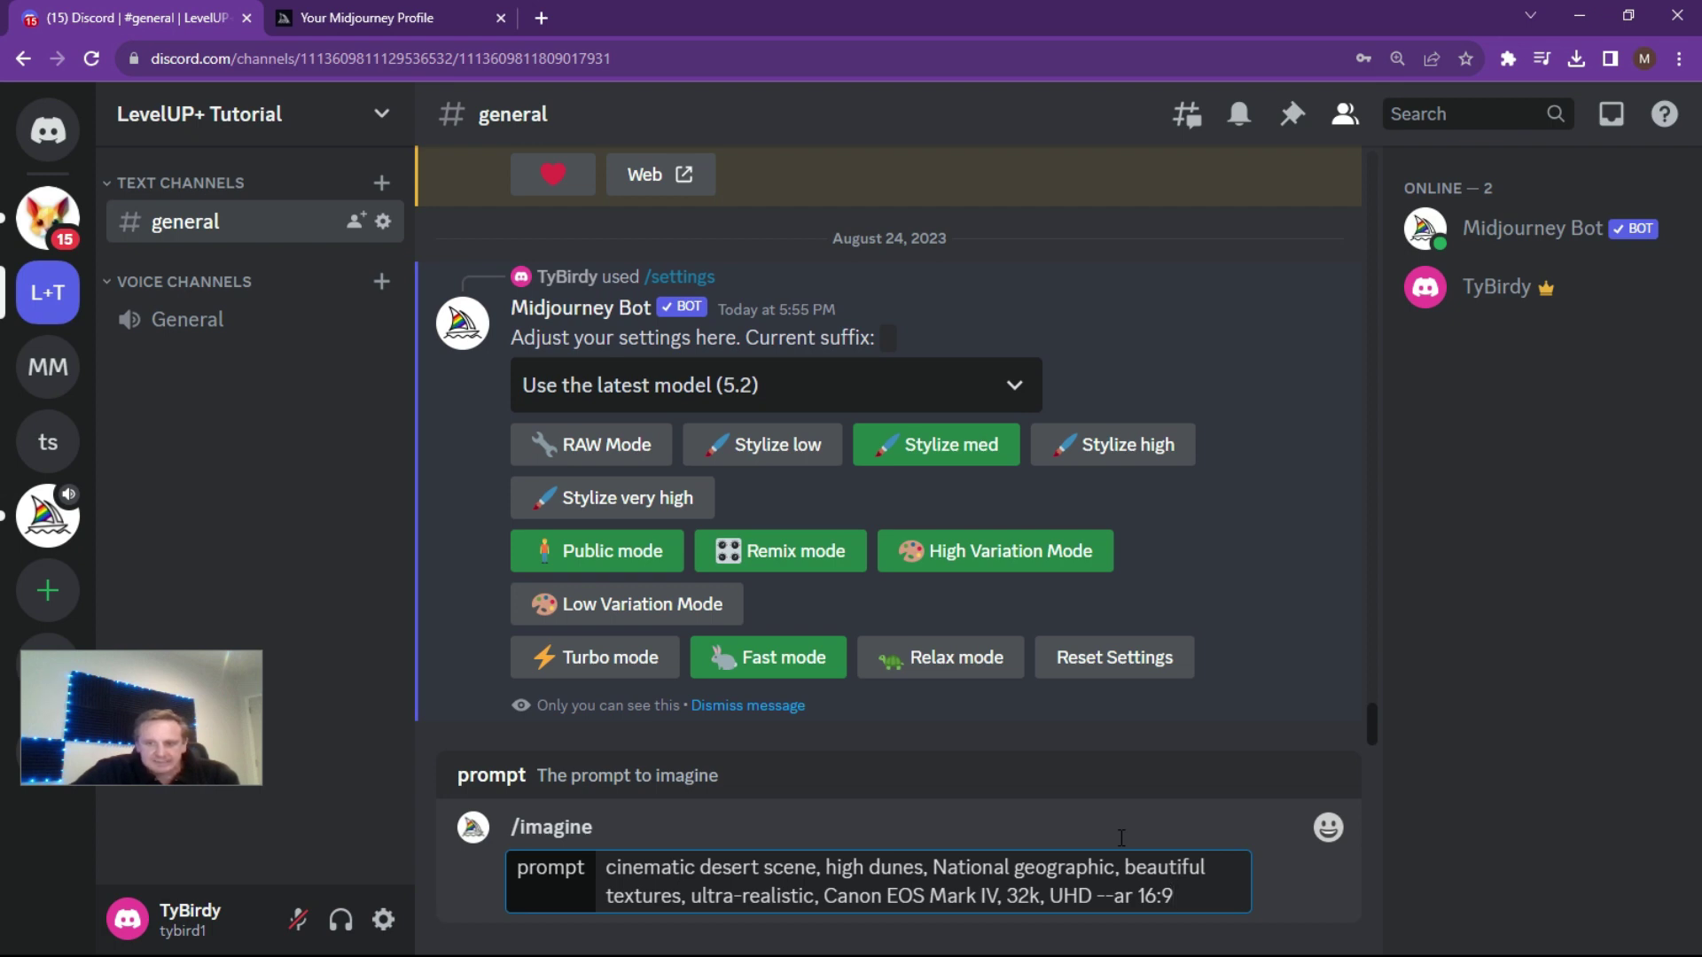
pyautogui.press('Return')
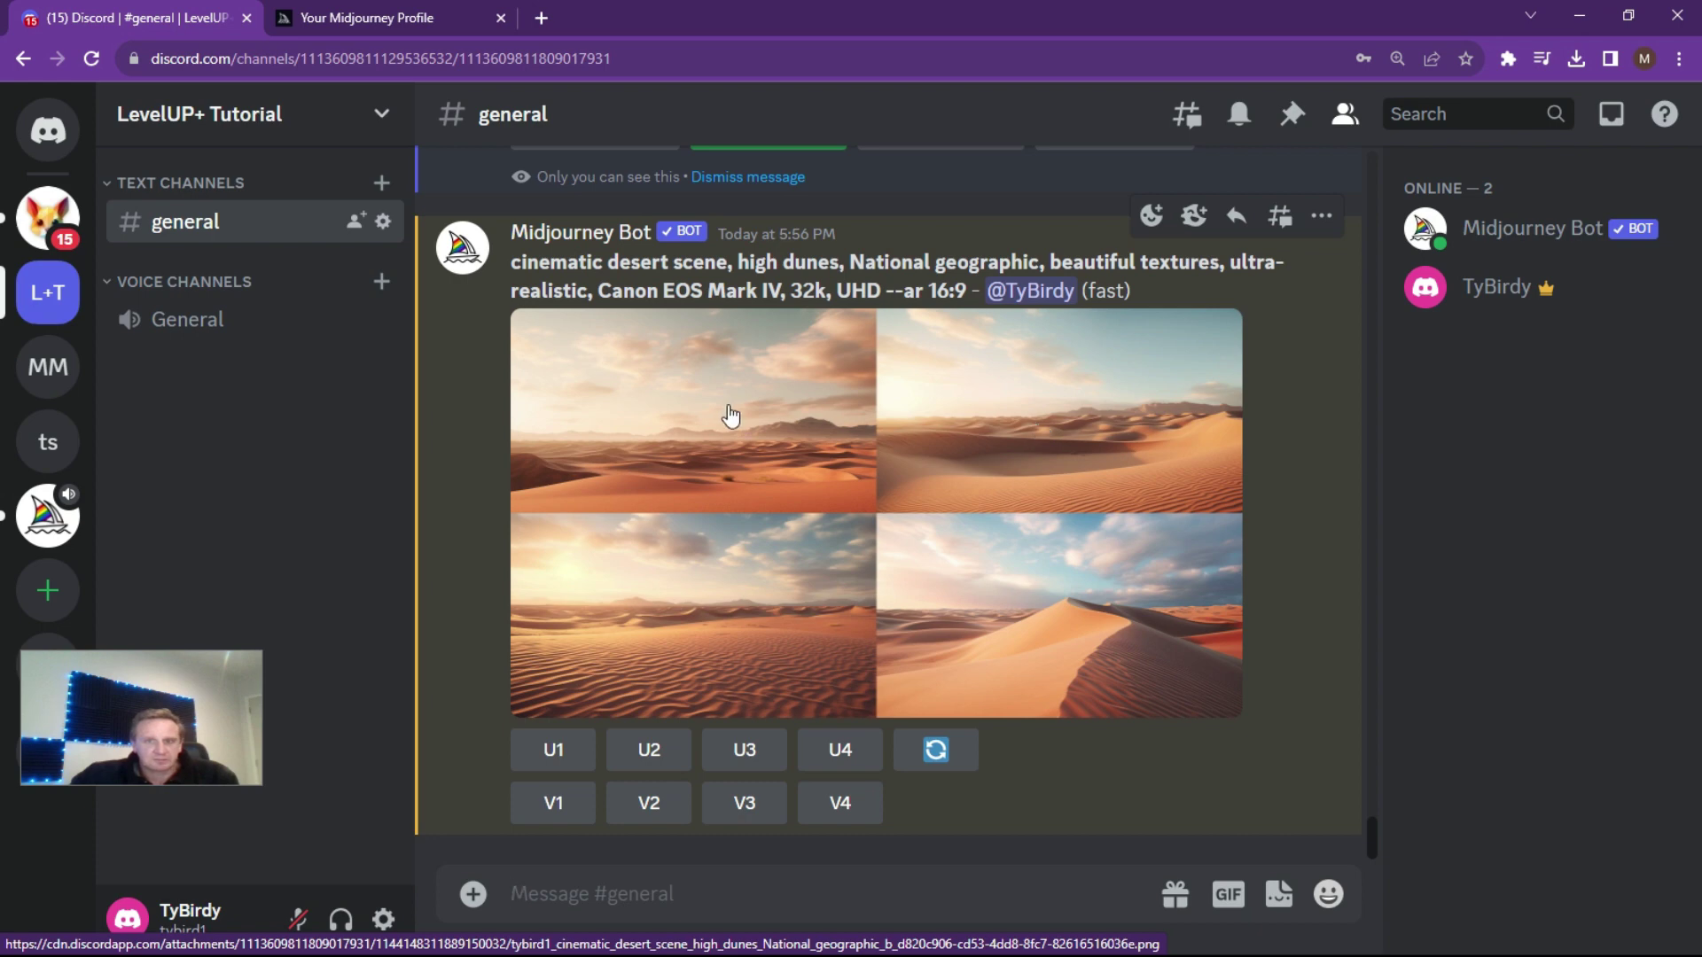
# Upscale desert image 2 (U2) and open it in the Vary (Region) editor.
pyautogui.click(638, 749)
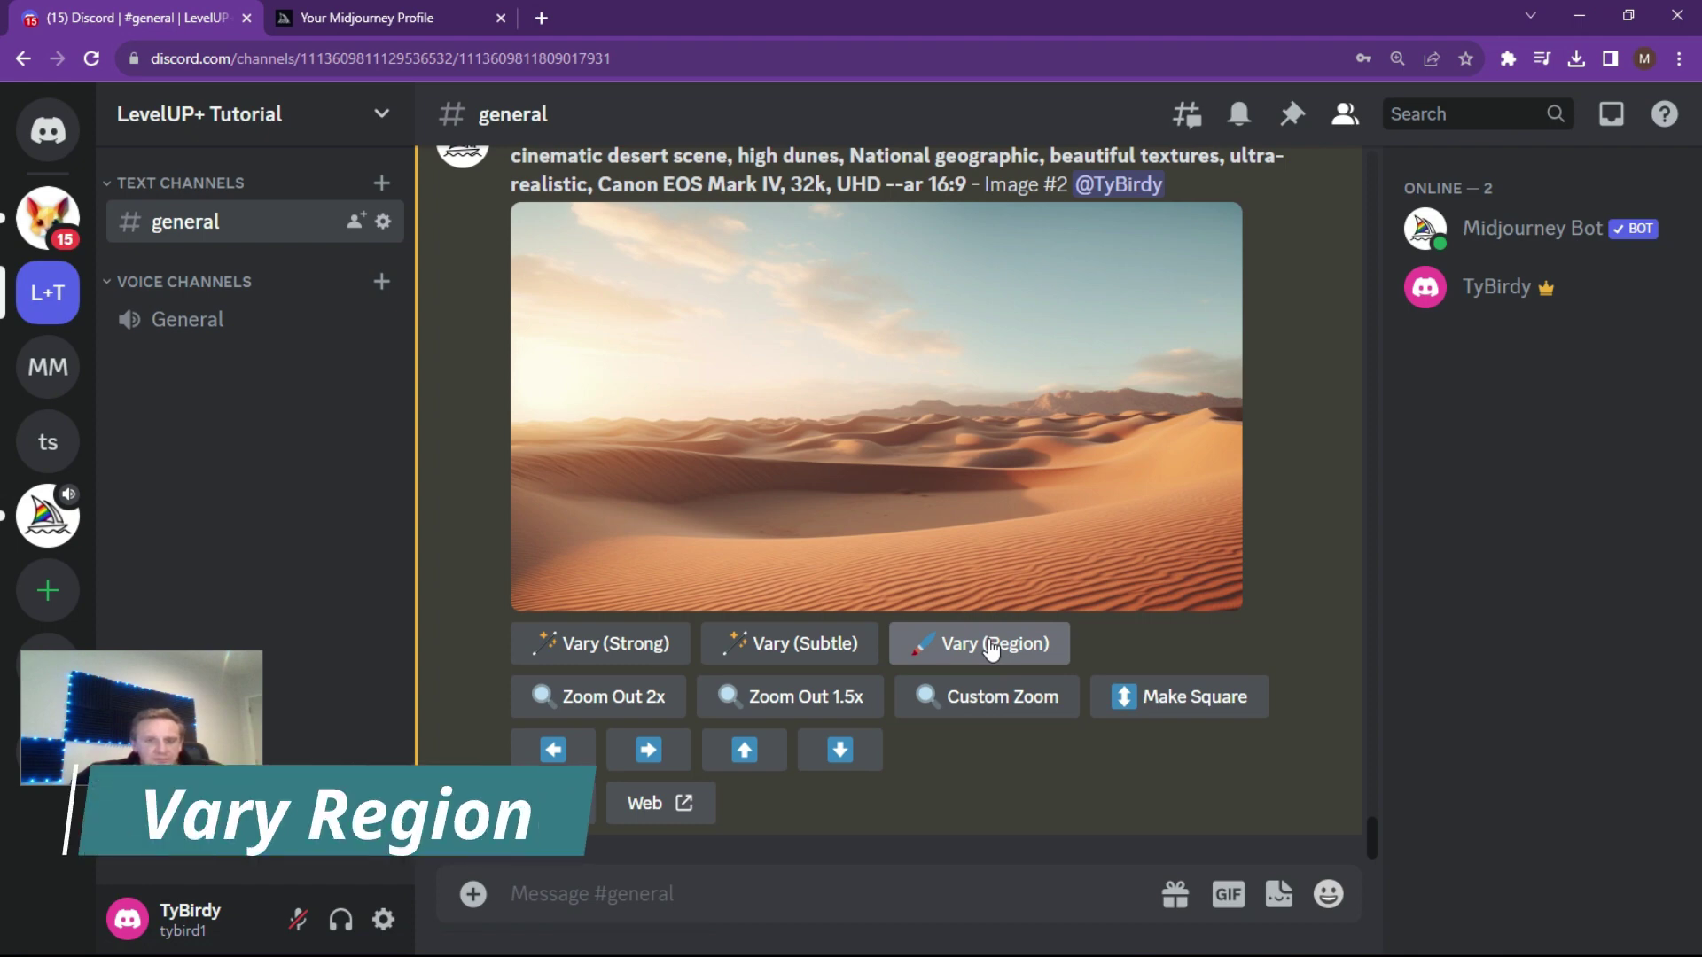
pyautogui.click(991, 646)
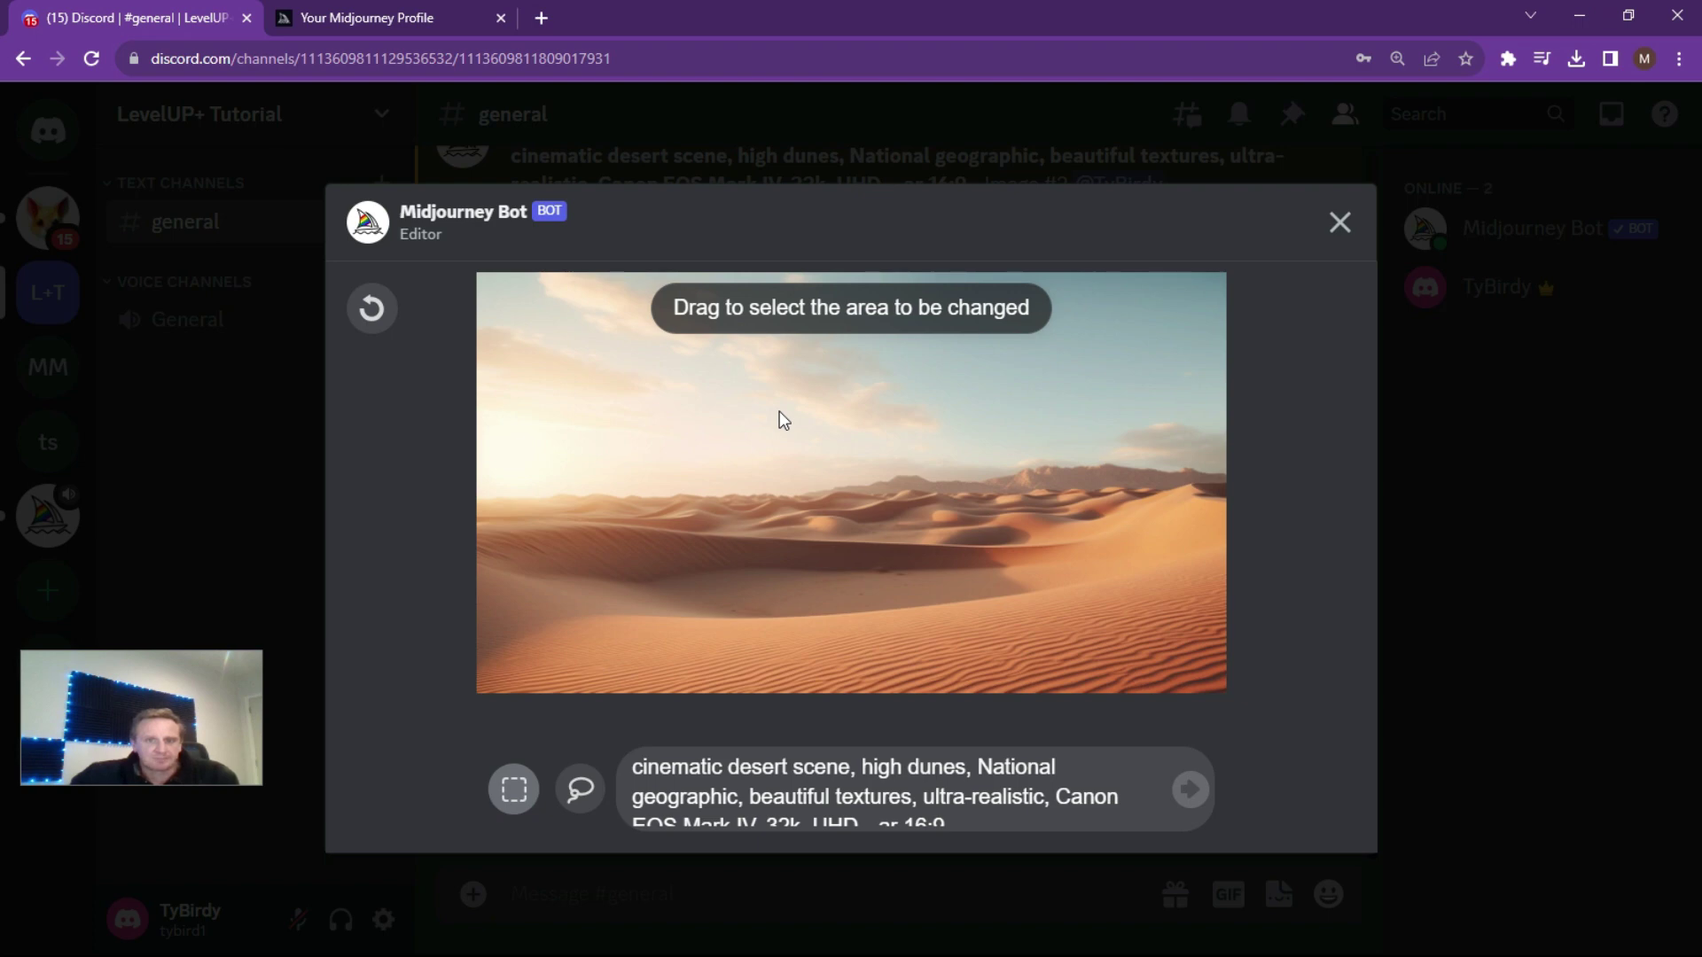
# Try a freehand lasso selection over the dunes, then undo it to restore the image.
pyautogui.click(698, 760)
pyautogui.tripleClick(631, 755)
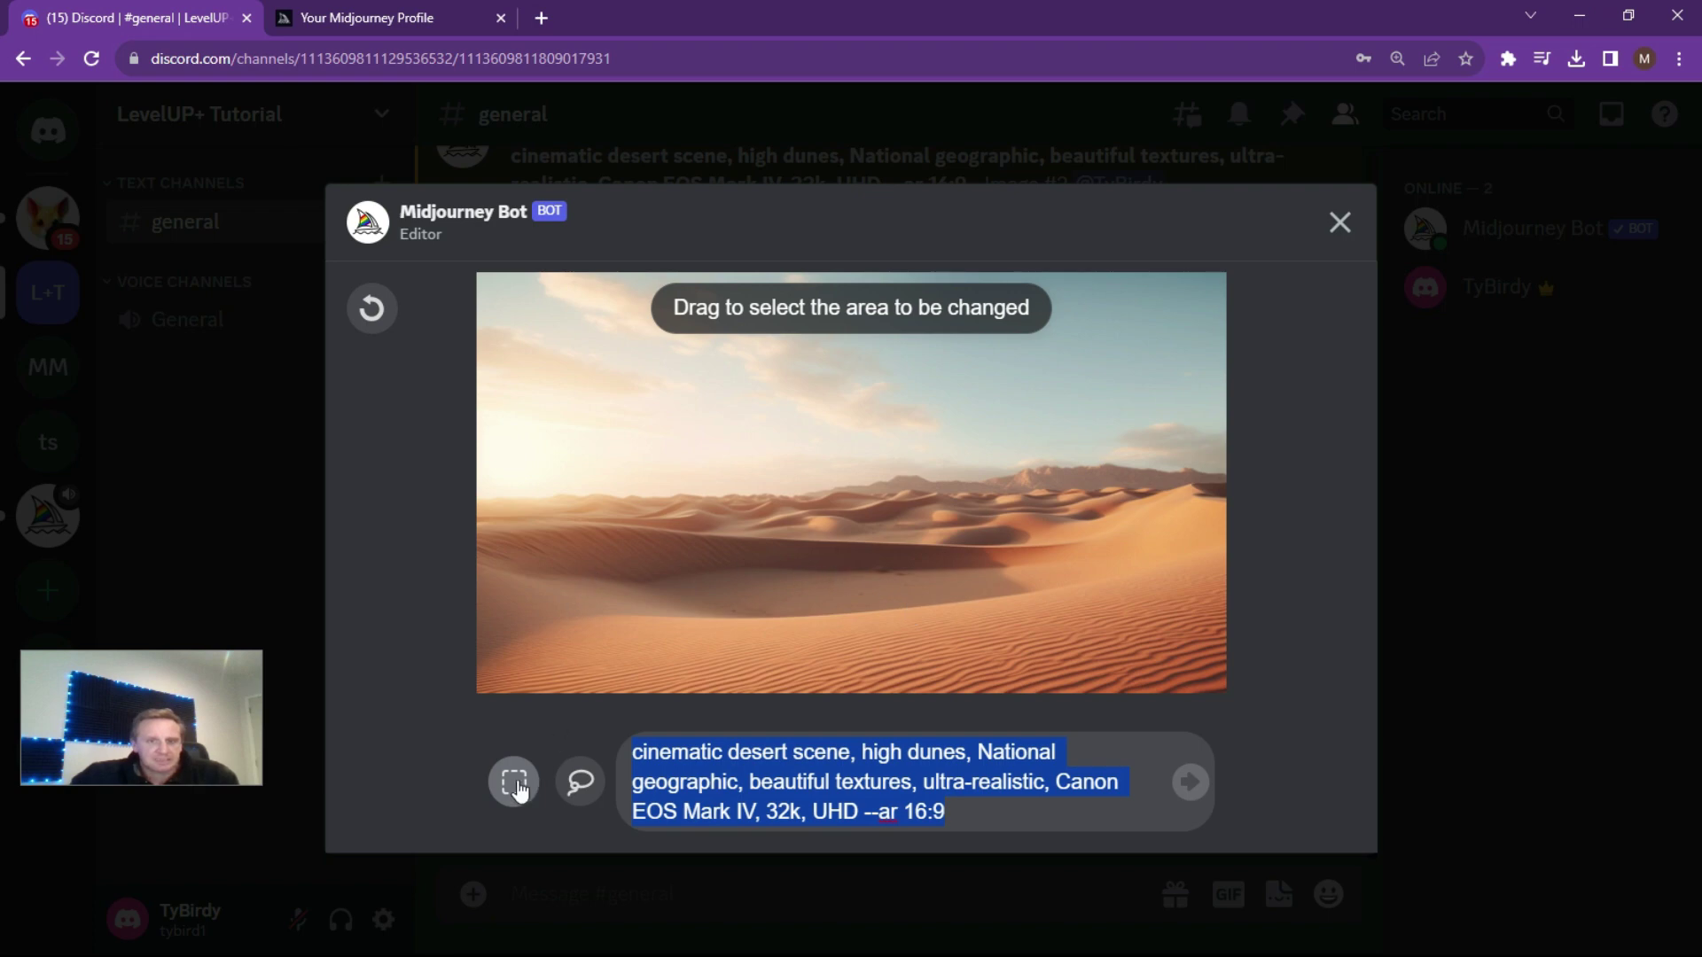
pyautogui.click(581, 782)
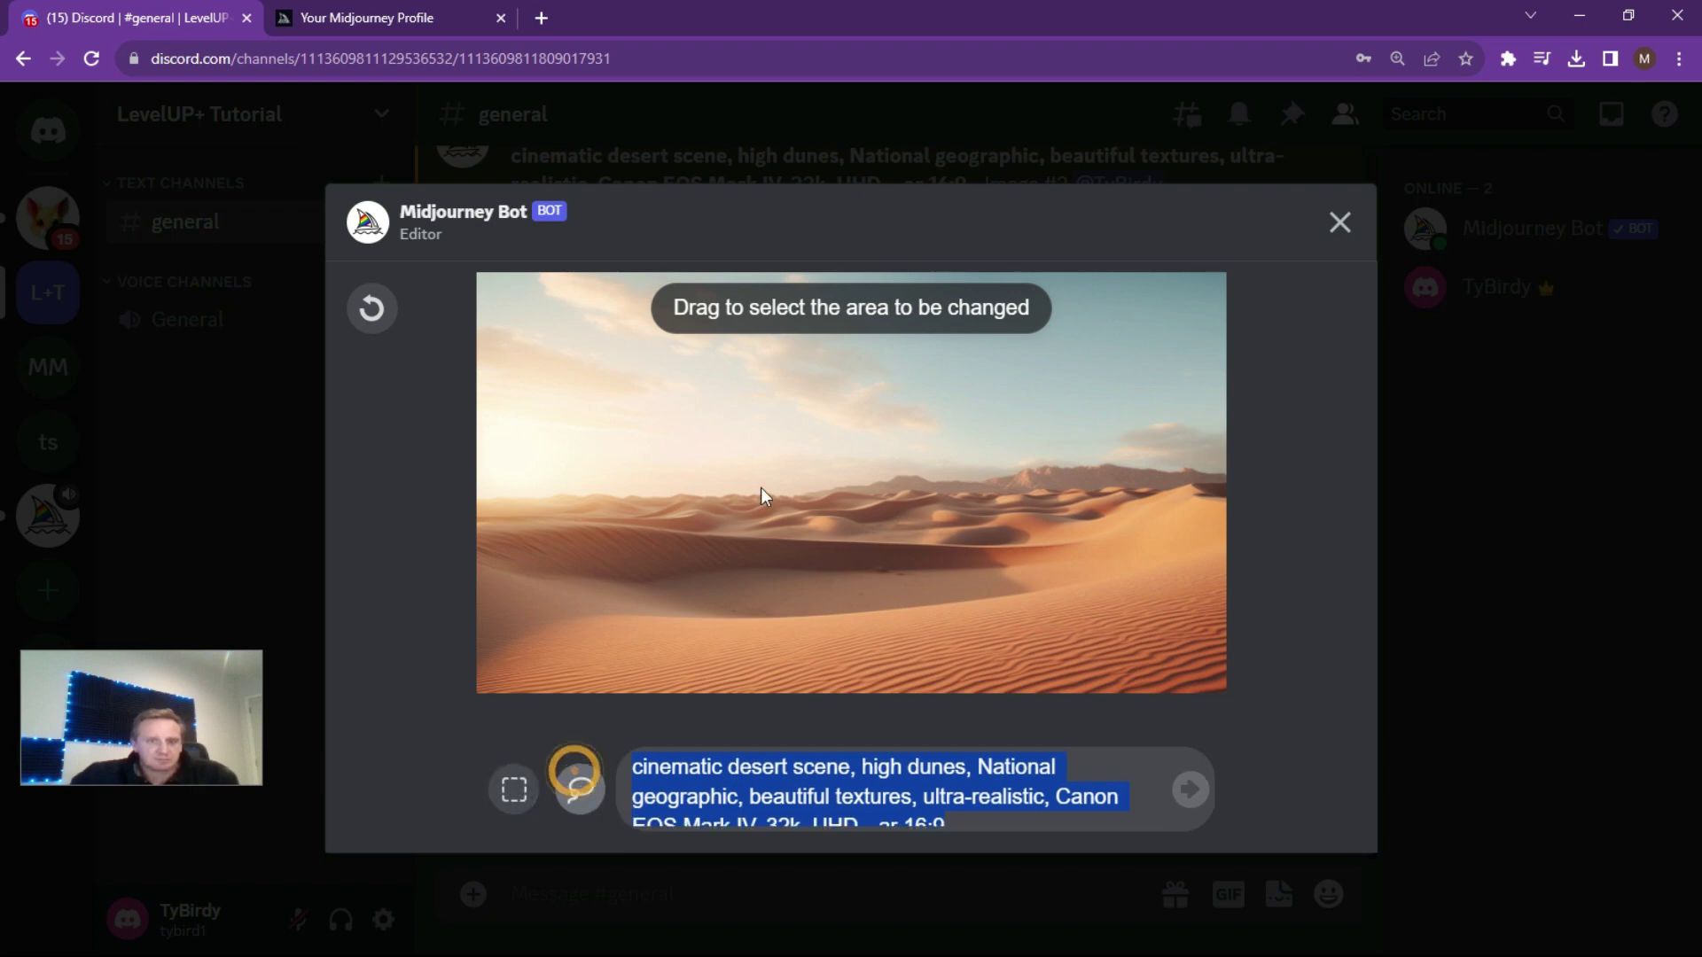
pyautogui.moveTo(762, 565)
pyautogui.mouseDown()
pyautogui.moveTo(857, 351)
pyautogui.moveTo(1078, 426)
pyautogui.moveTo(1082, 571)
pyautogui.moveTo(1148, 583)
pyautogui.mouseUp()
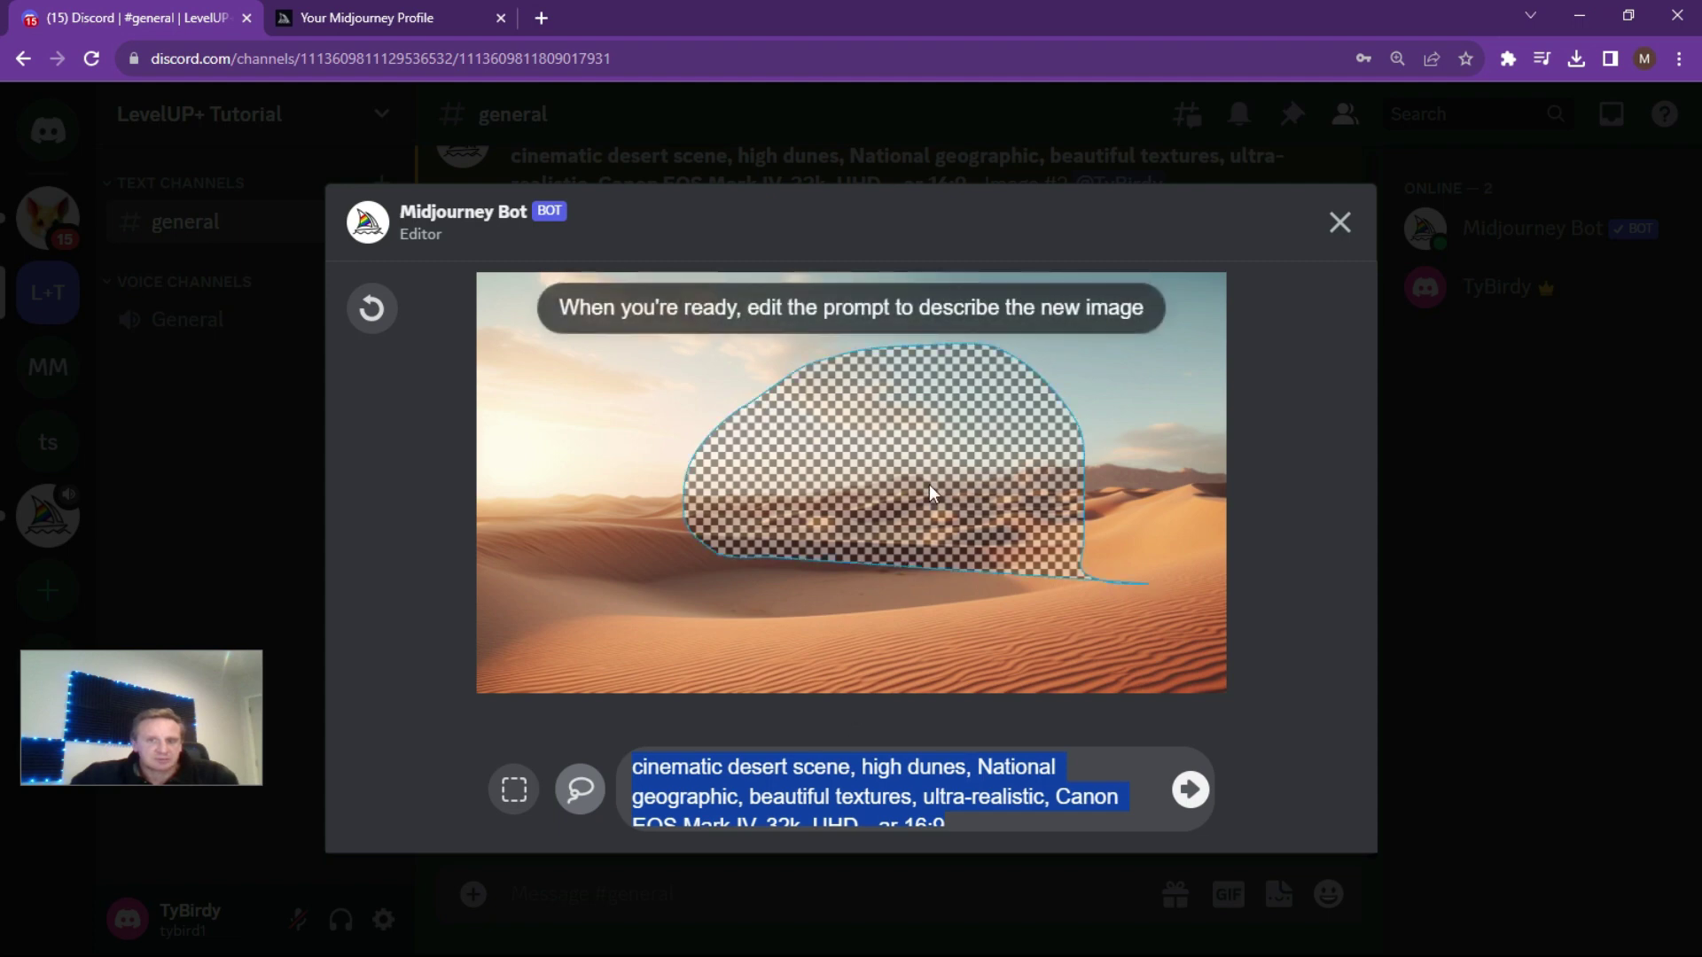
pyautogui.click(515, 791)
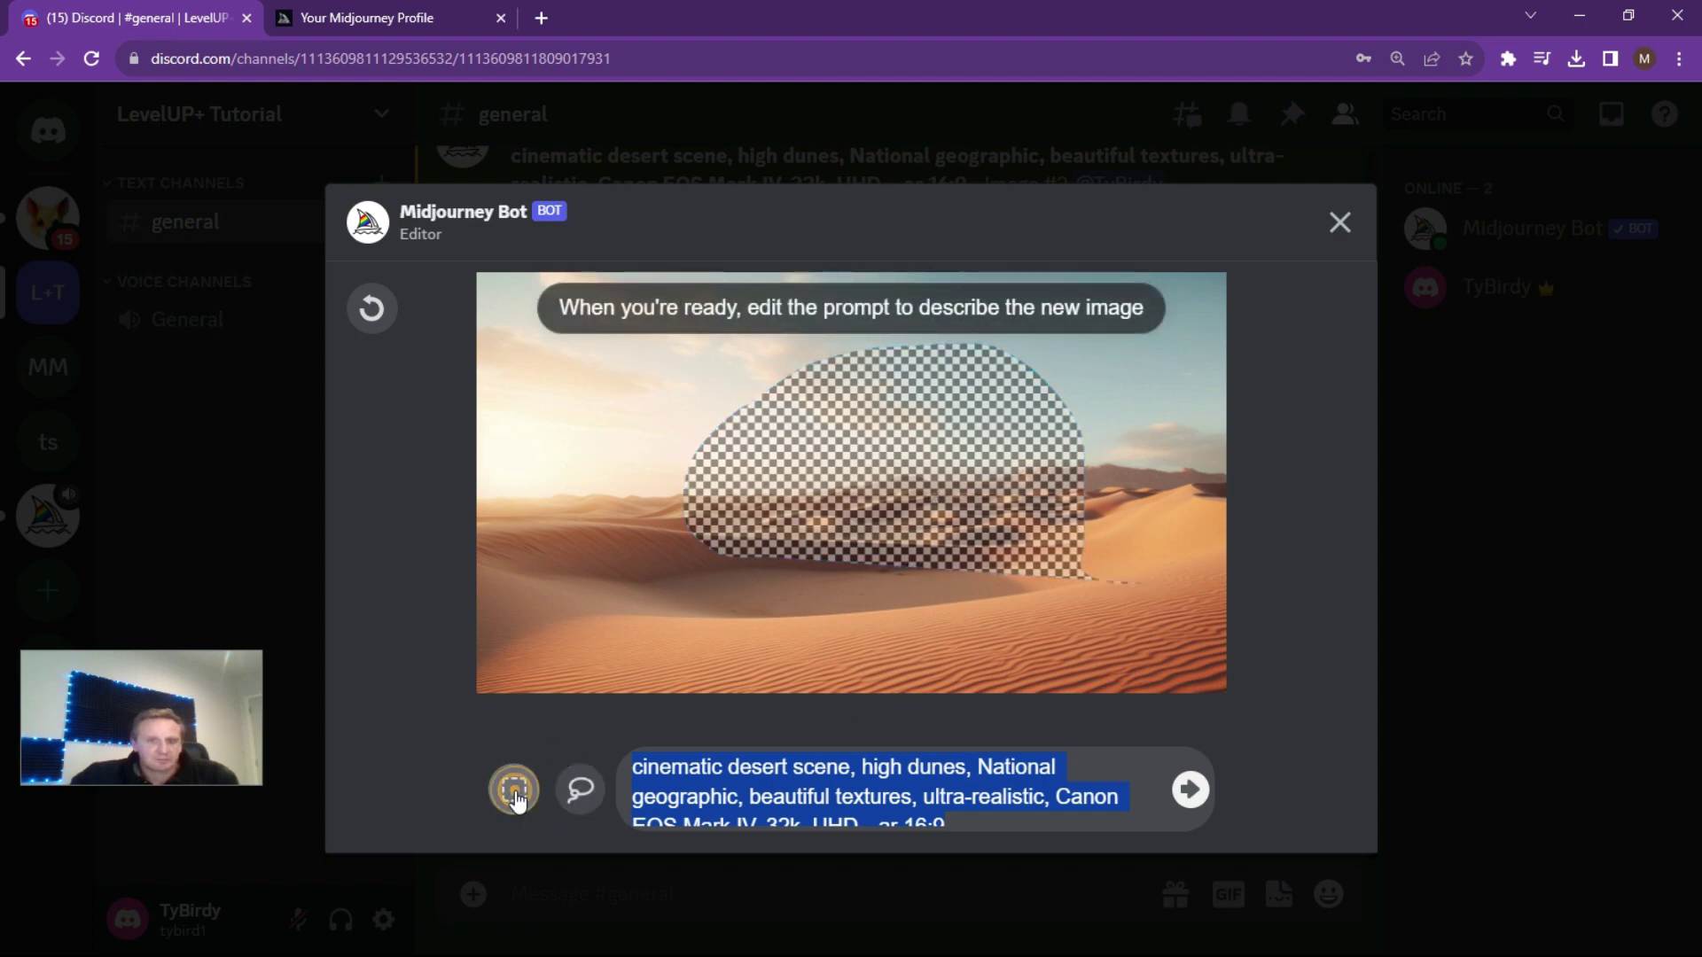
pyautogui.click(581, 790)
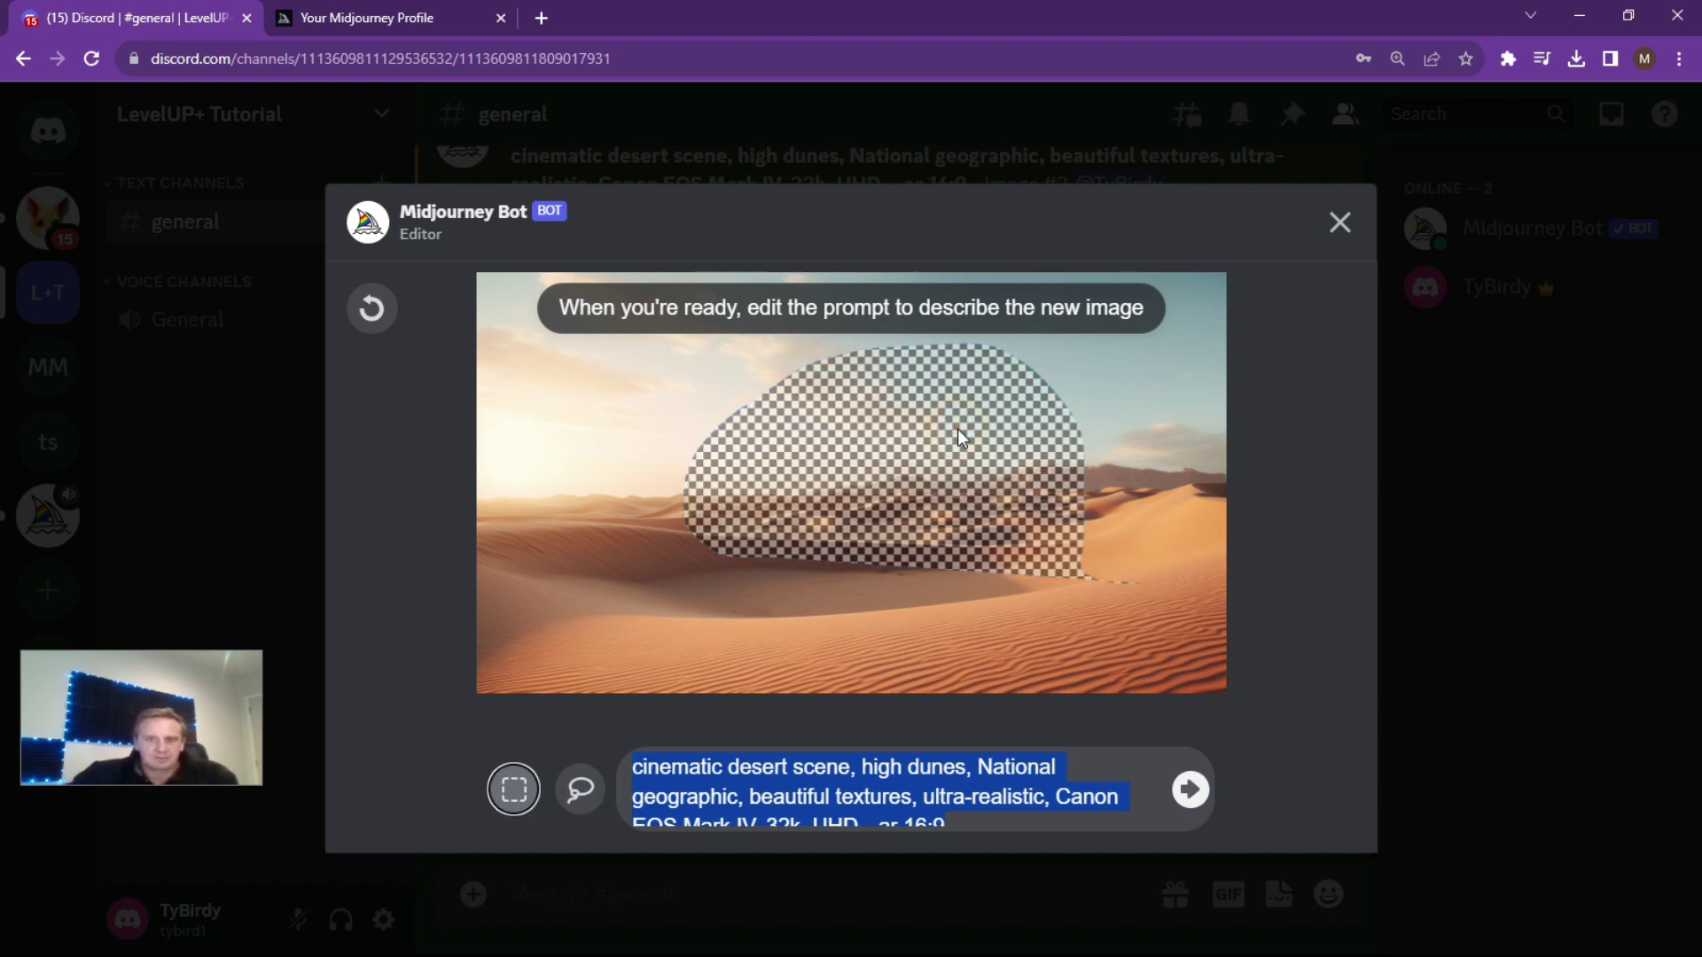
pyautogui.click(372, 307)
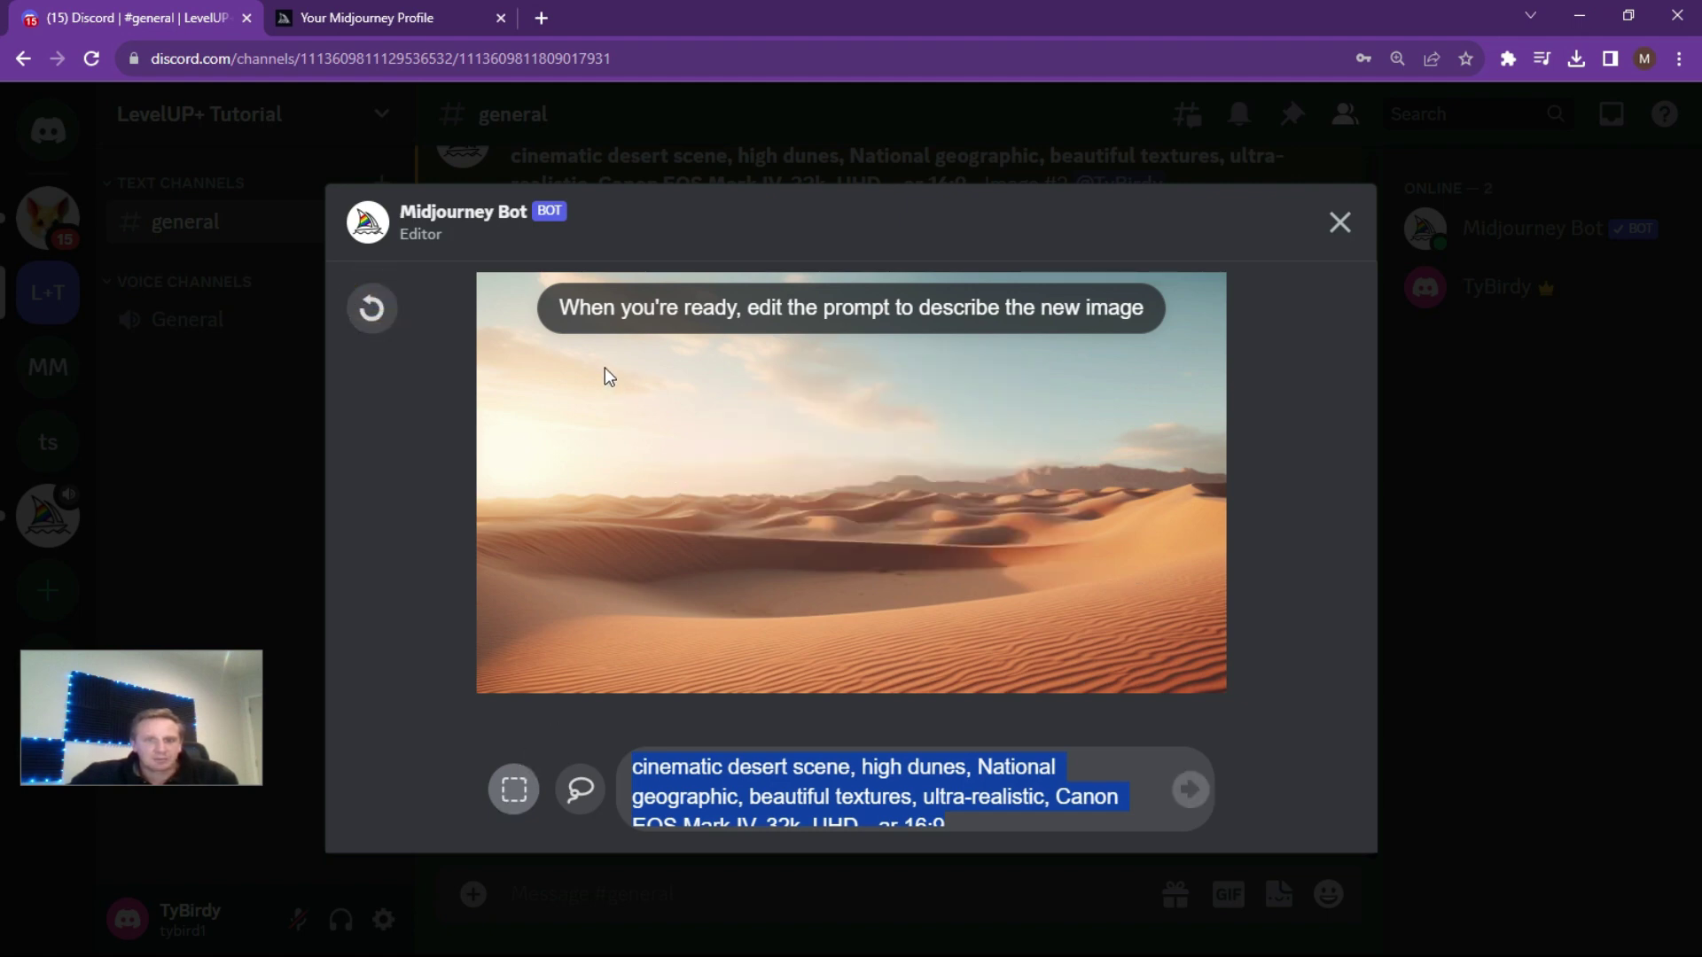
# Mark a rectangle over the sky and dunes; replace the prompt with 'f-18 fighter jet flying fast, CANON EOS Mark IV'.
pyautogui.moveTo(585, 348)
pyautogui.mouseDown()
pyautogui.moveTo(588, 470)
pyautogui.moveTo(1098, 502)
pyautogui.moveTo(1165, 562)
pyautogui.mouseUp()
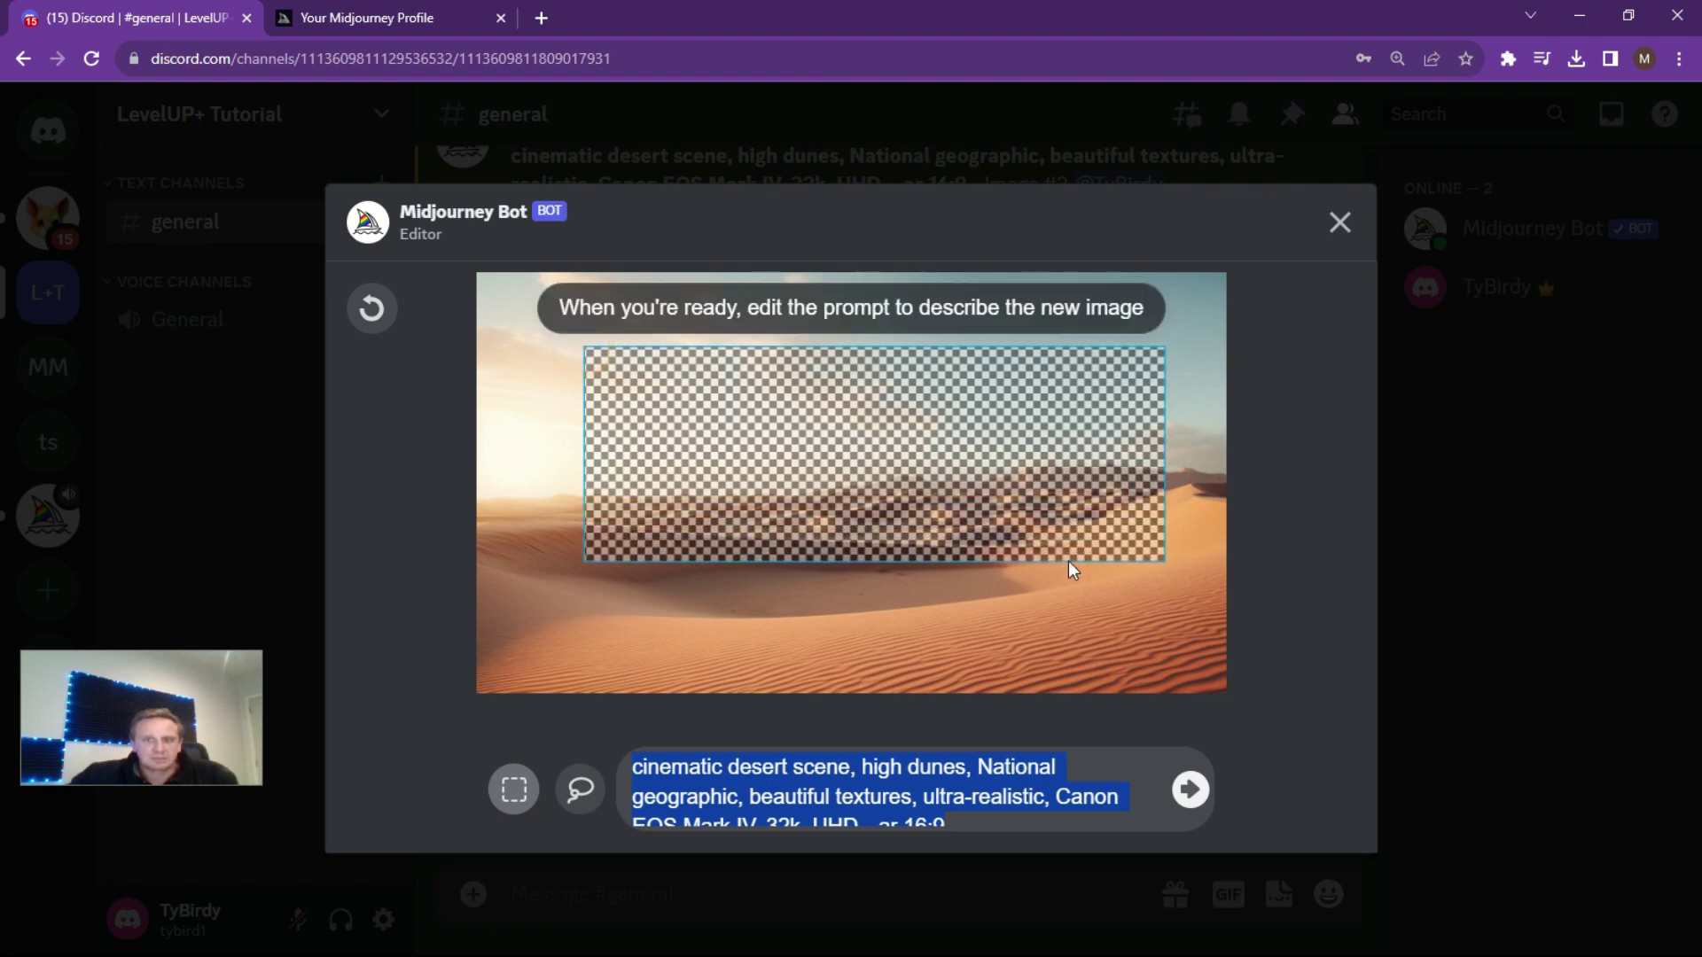
pyautogui.click(981, 817)
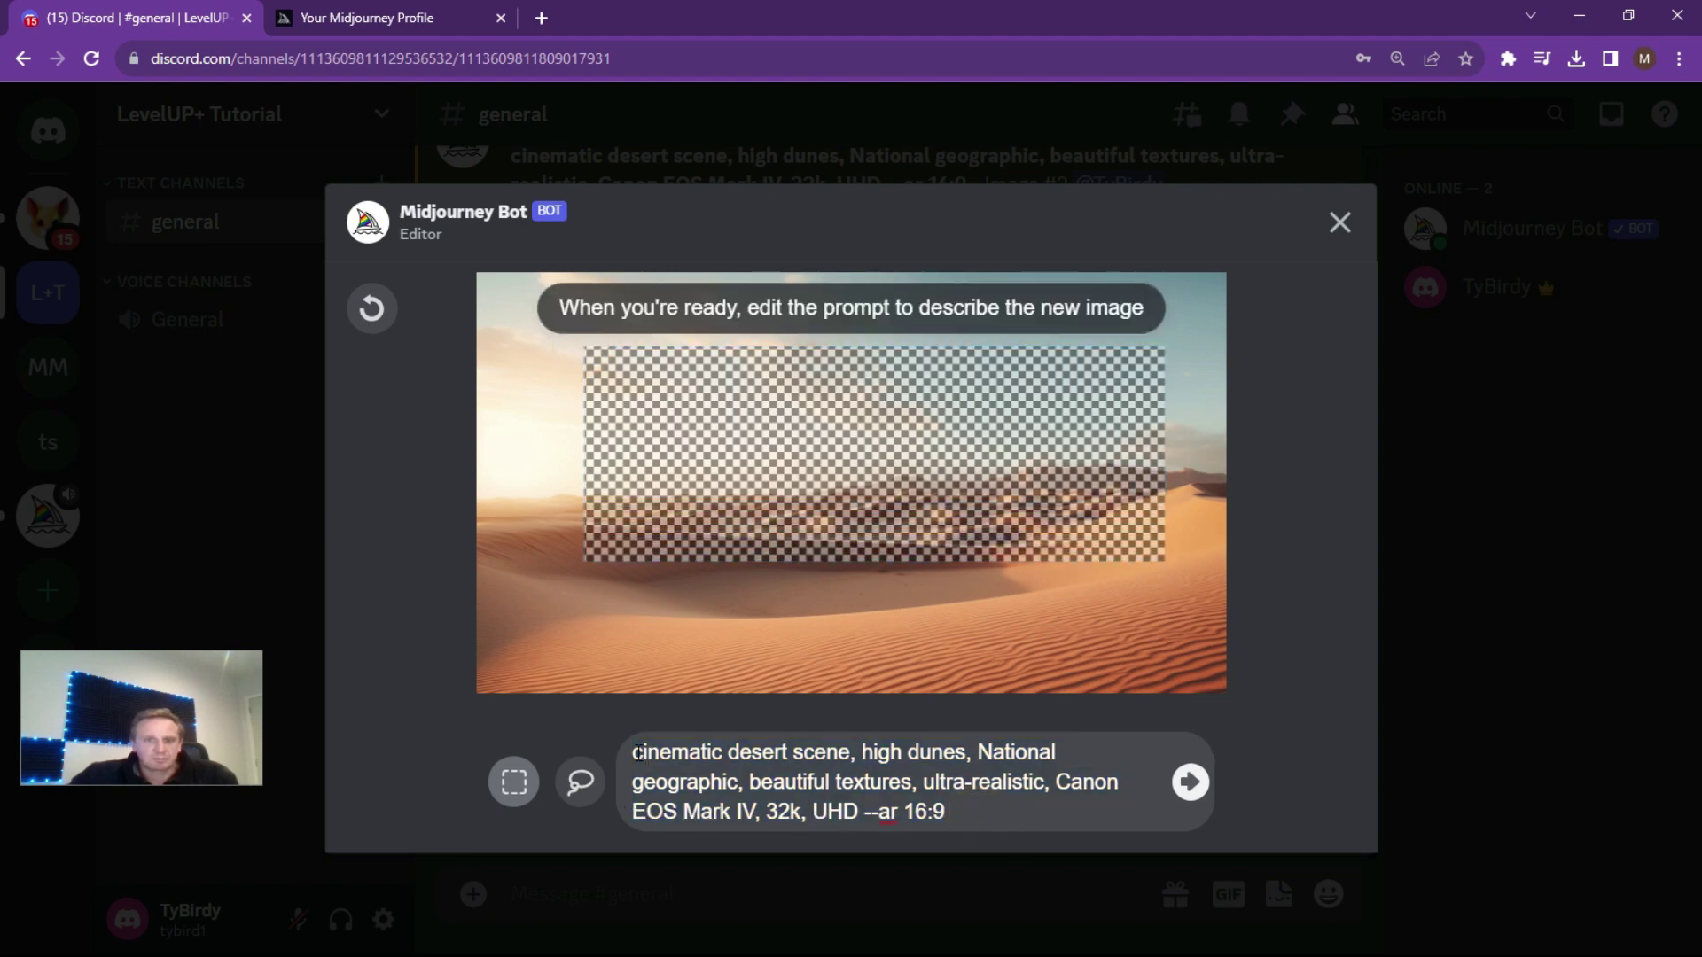
pyautogui.moveTo(633, 751); pyautogui.dragTo(860, 810)
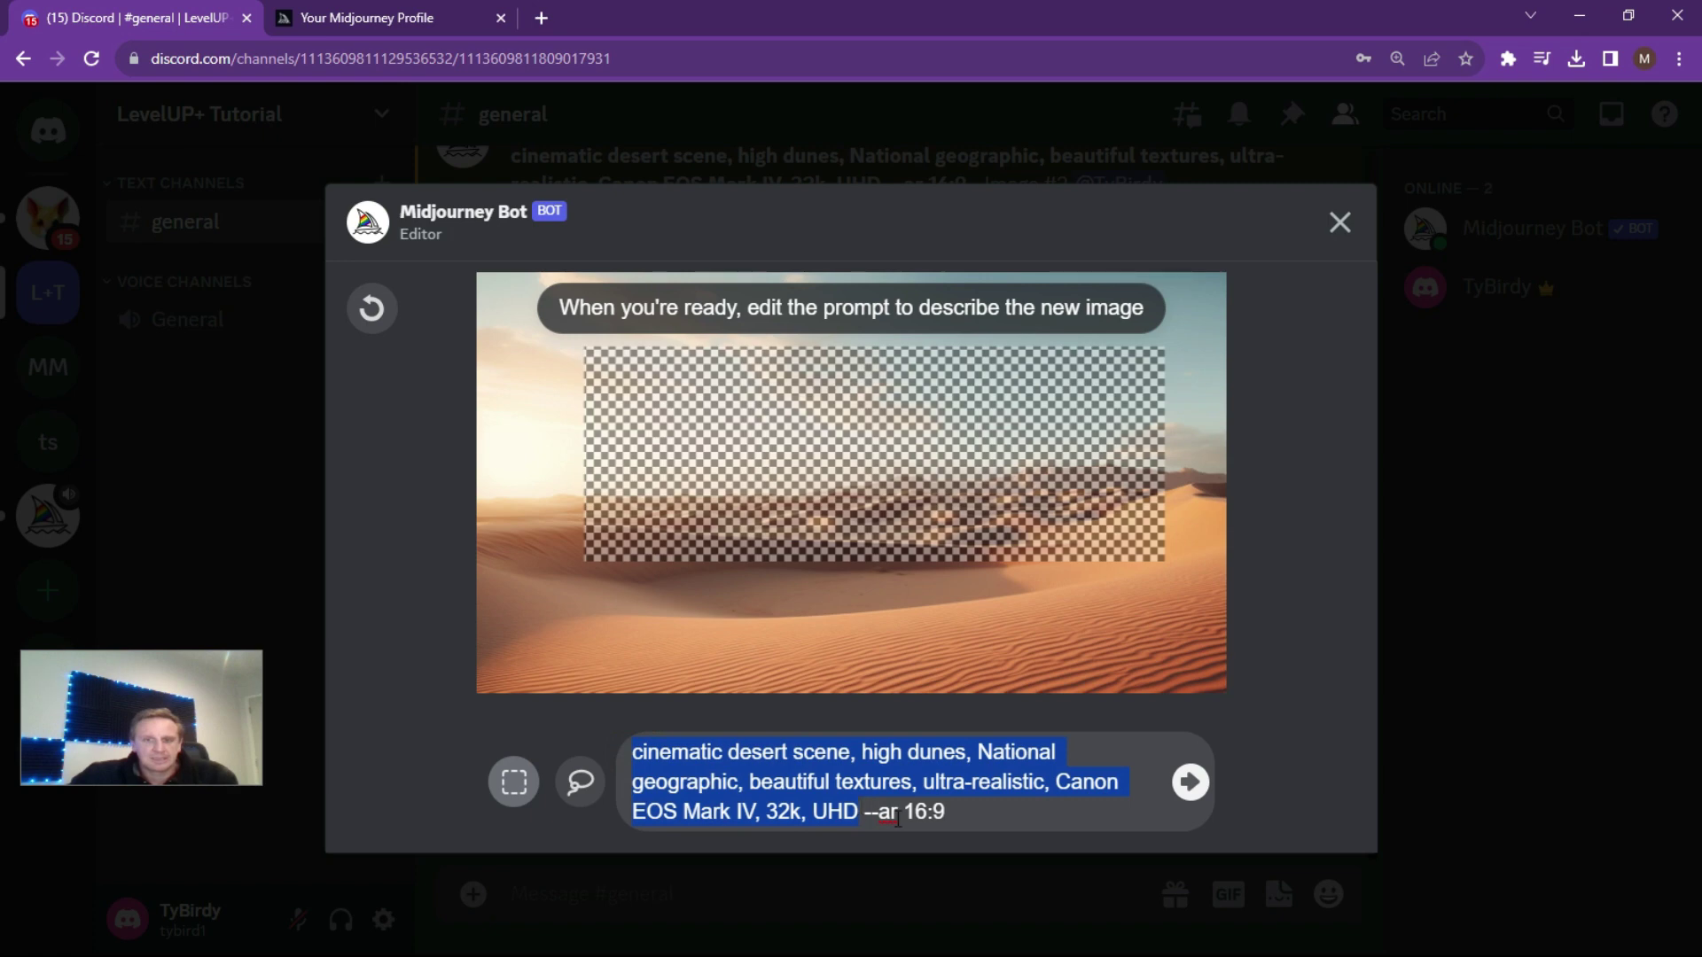
pyautogui.tripleClick(969, 812)
pyautogui.press('Return')
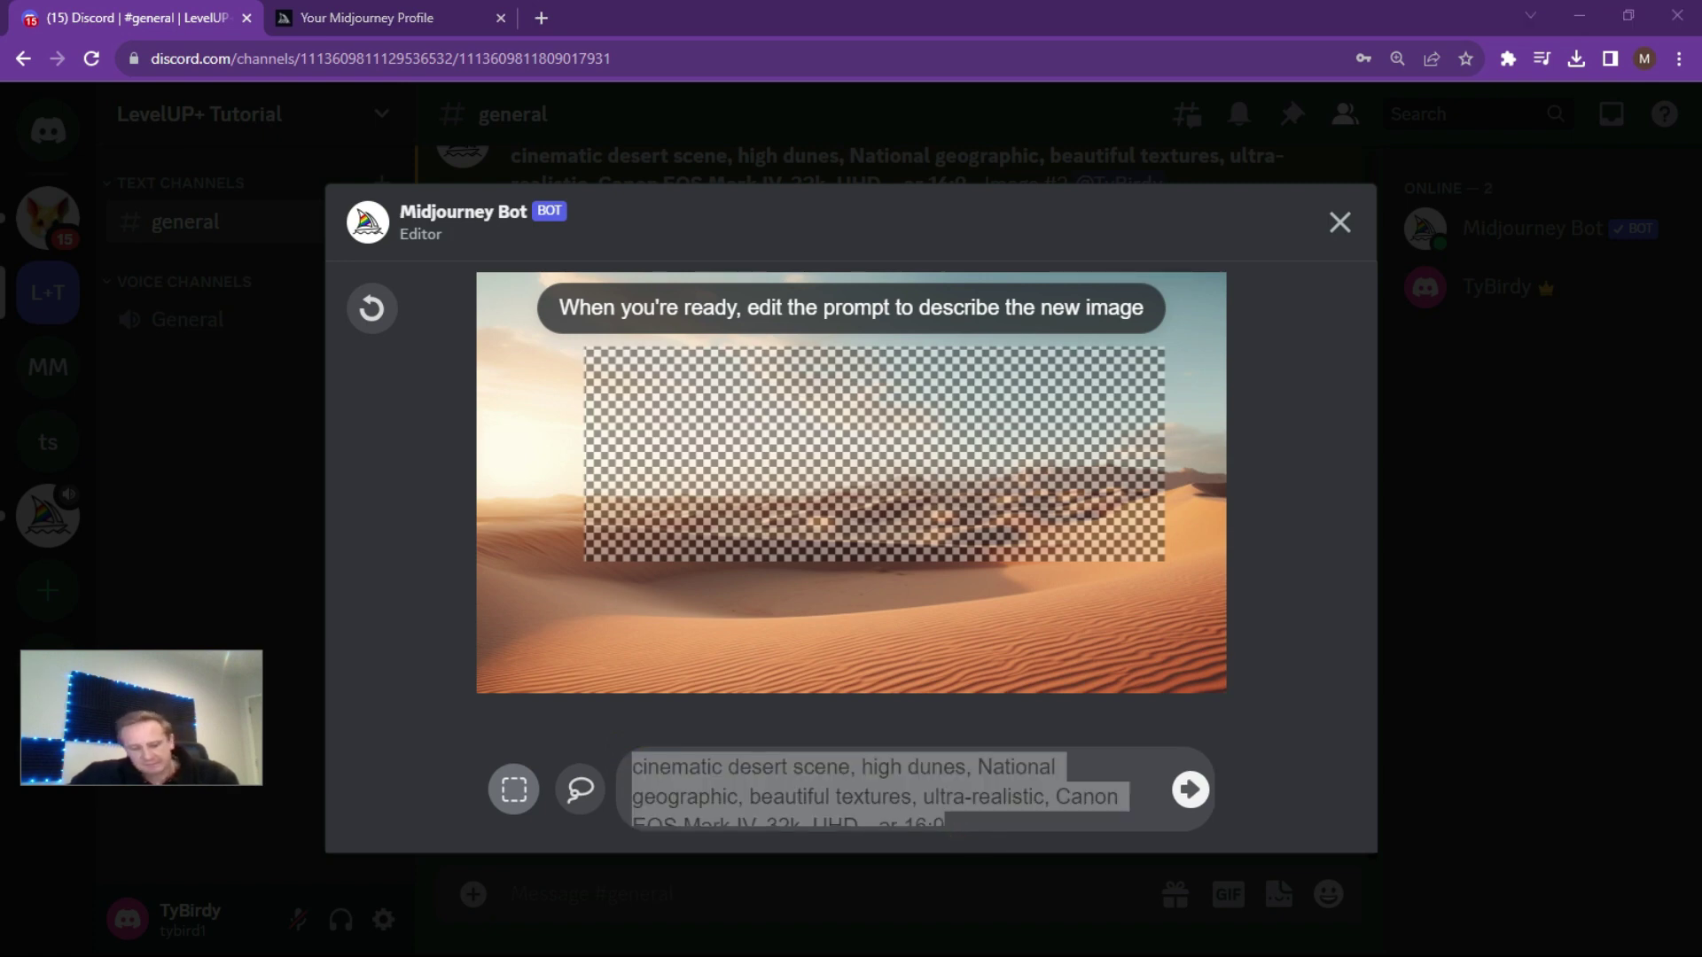
pyautogui.tripleClick(969, 813)
pyautogui.write('f-18 fighter jet flying fast, CANON EOS Mark IV')
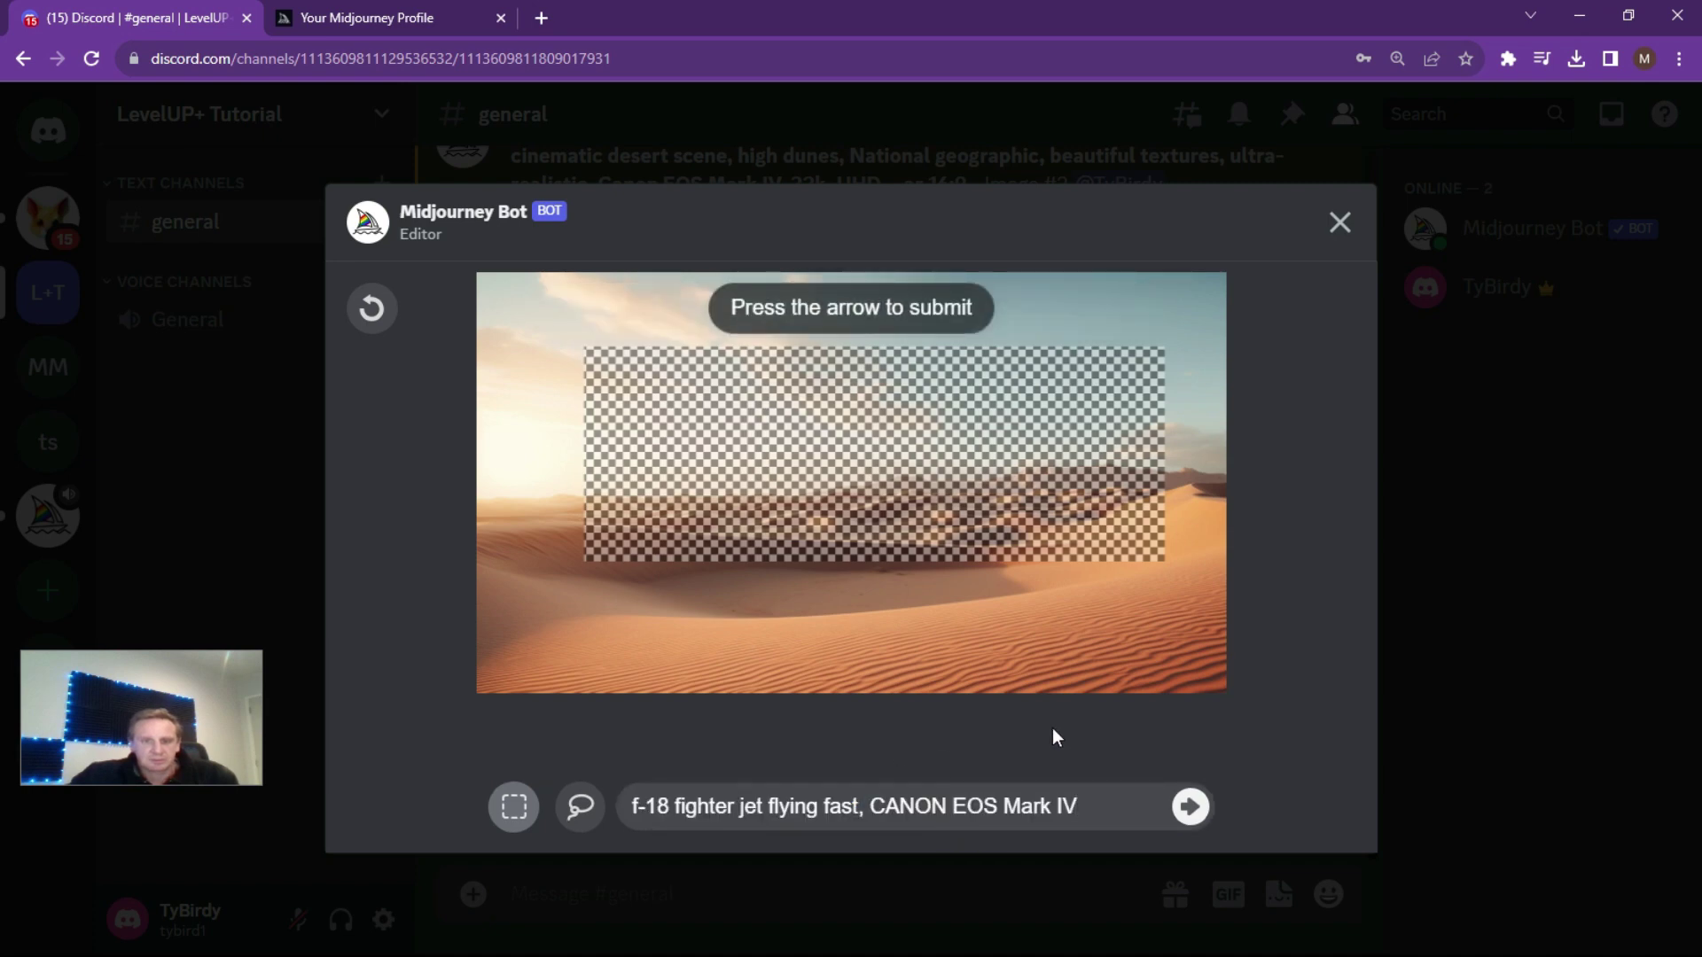
# Submit the F-18 region variation job and highlight 'CANON EOS Mark IV' in the queued prompt.
pyautogui.click(1192, 808)
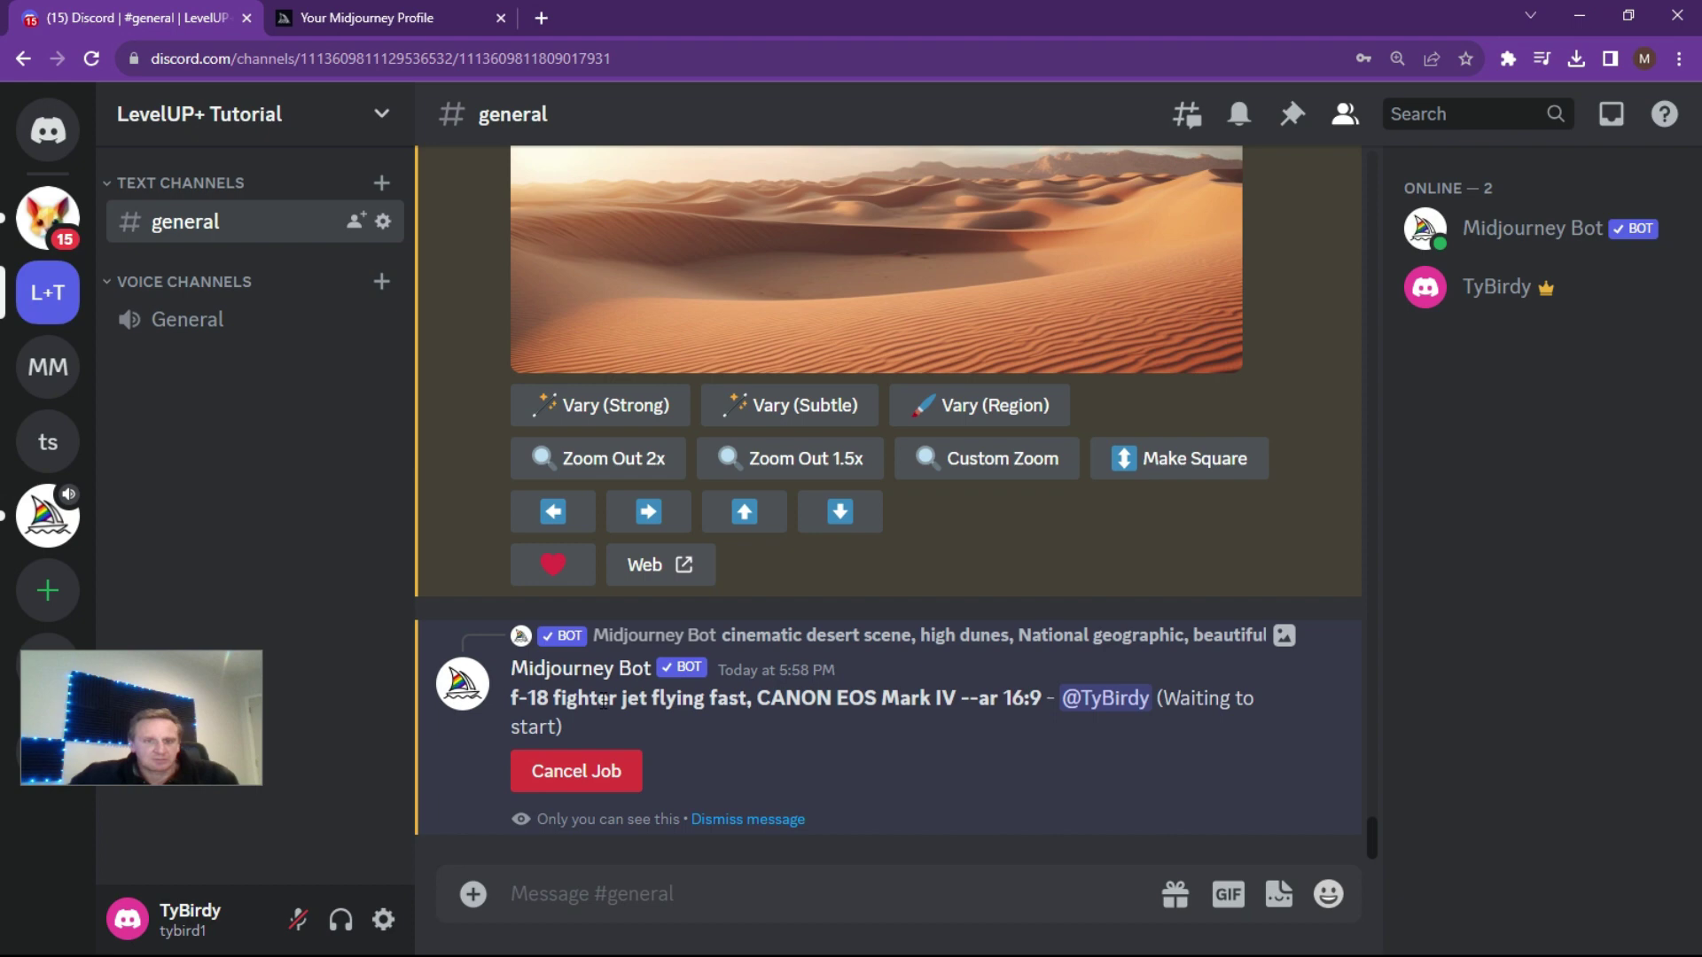
pyautogui.moveTo(755, 700); pyautogui.dragTo(954, 710)
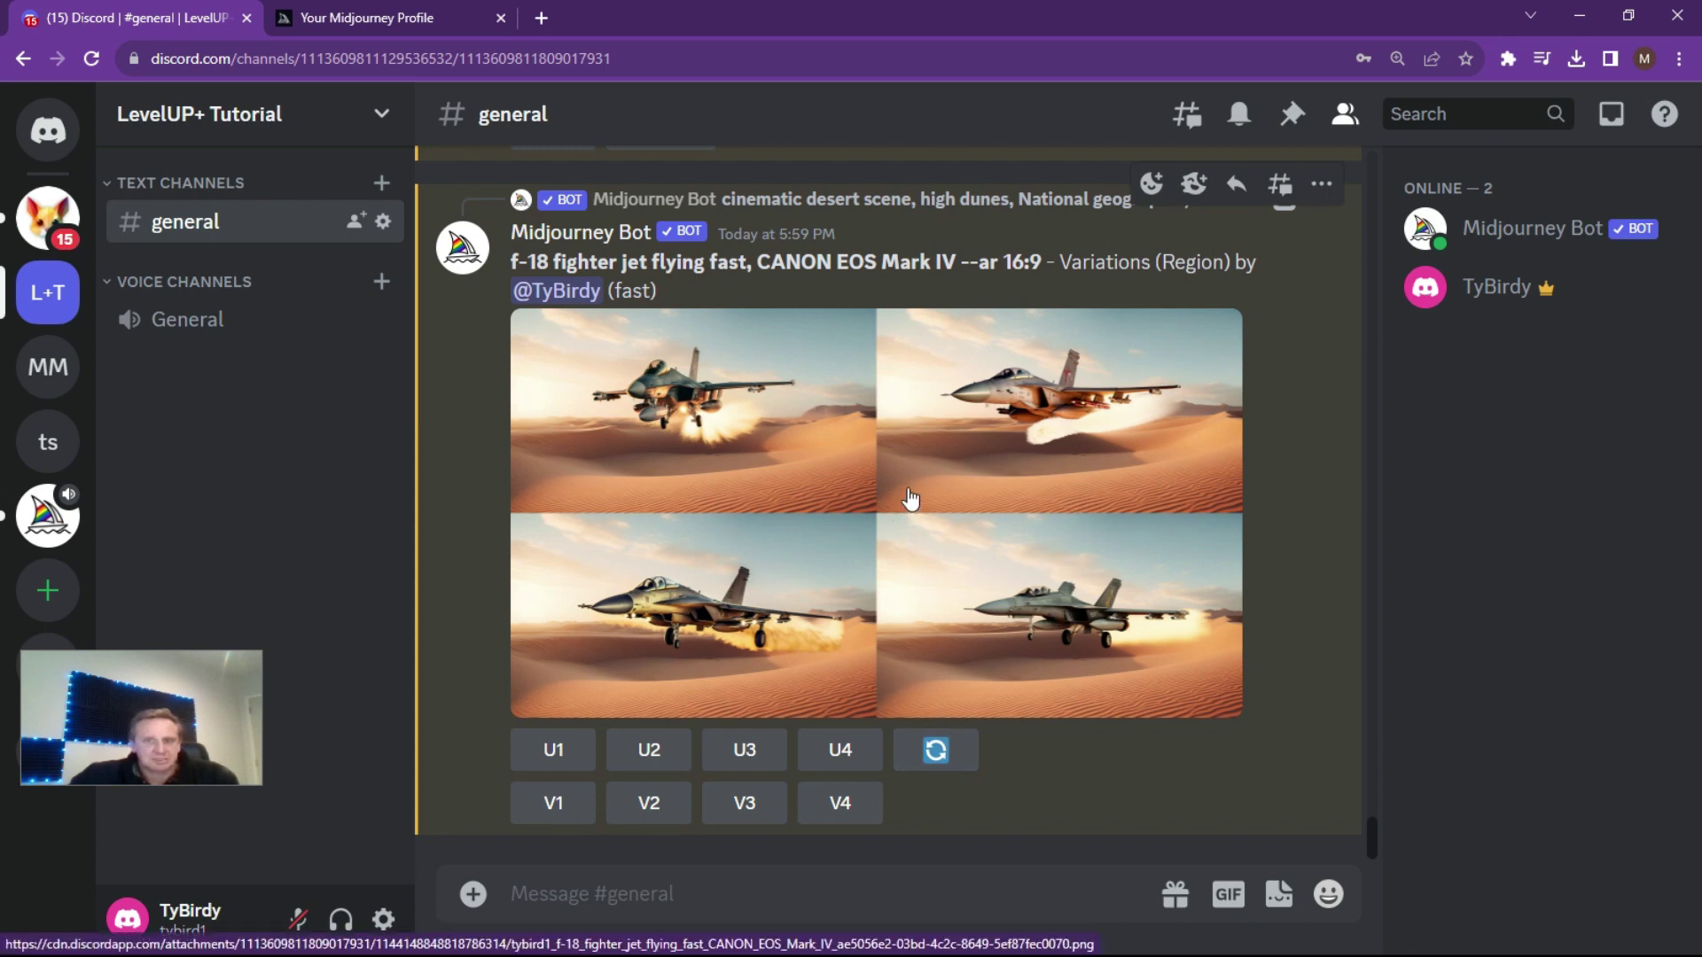
# View the F-18 variations grid full size, close the viewer, and return to the message box.
pyautogui.click(904, 488)
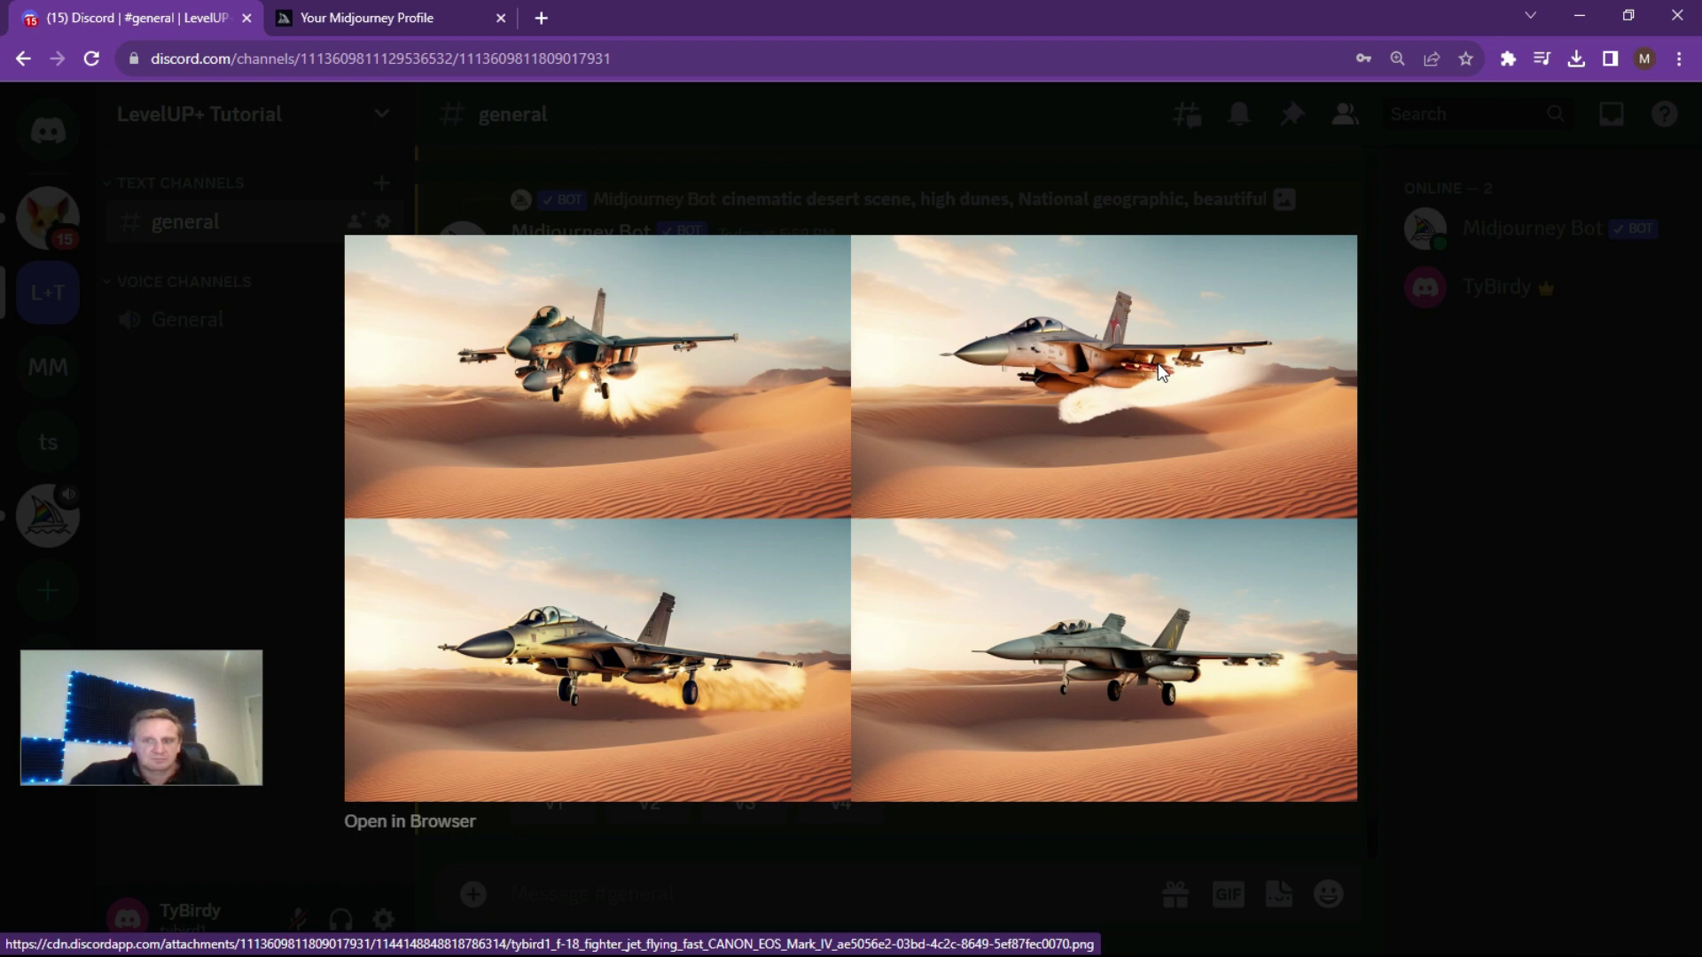
pyautogui.click(1371, 264)
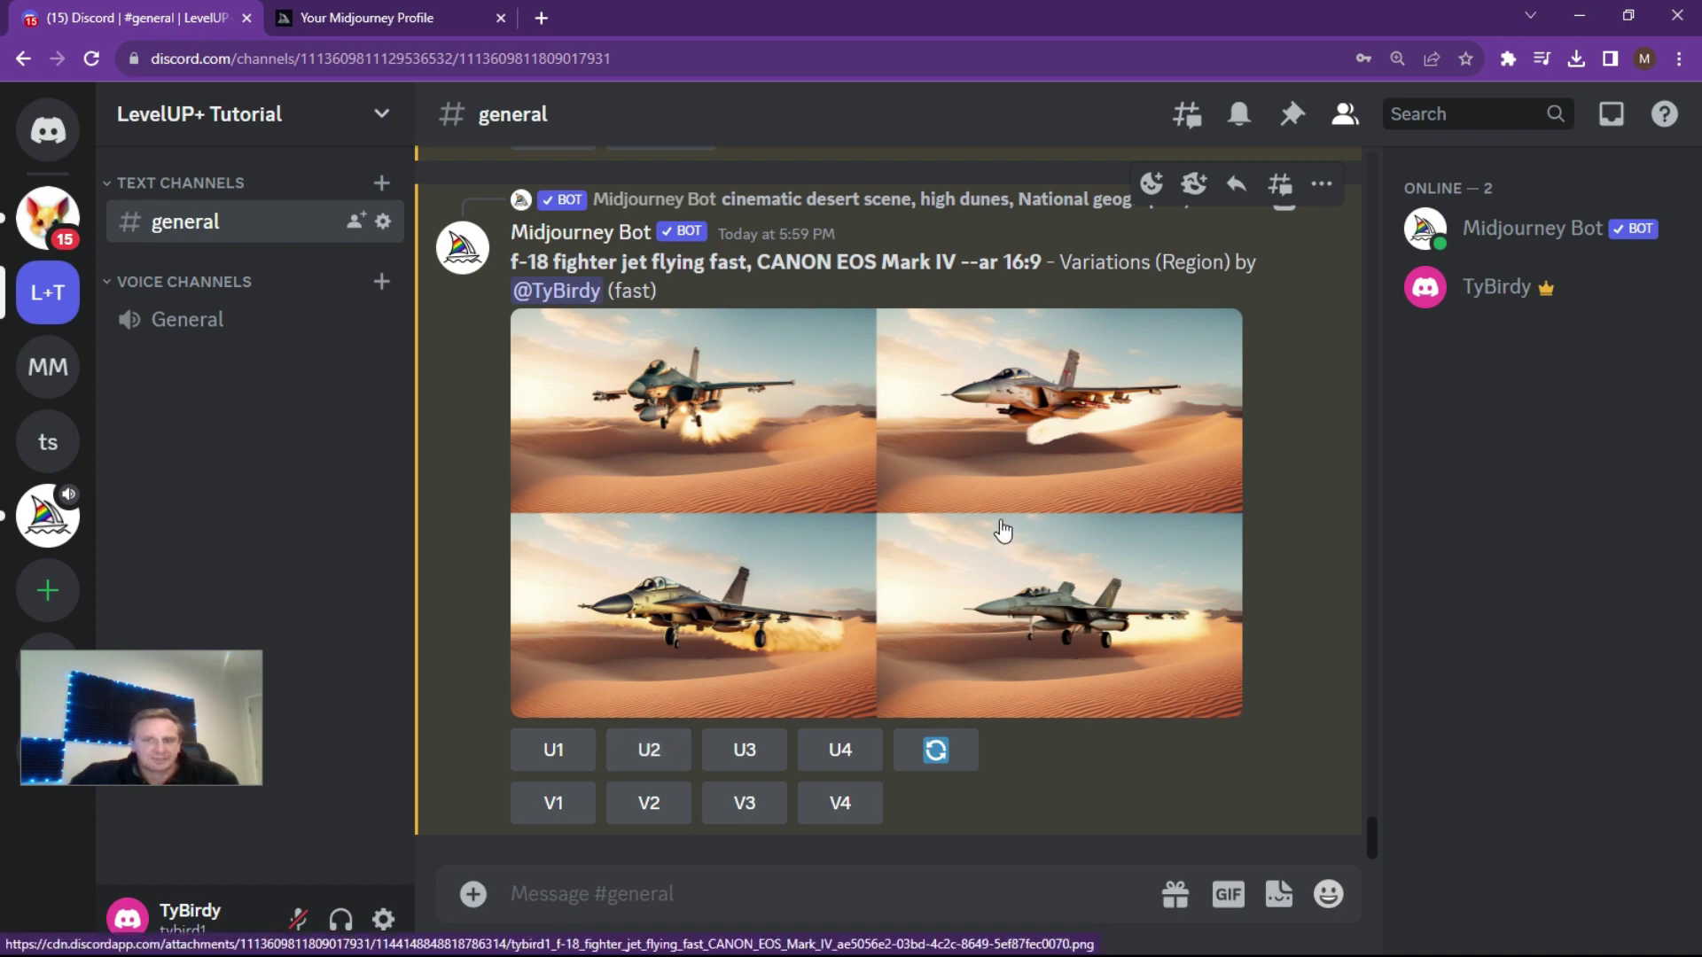
pyautogui.click(578, 891)
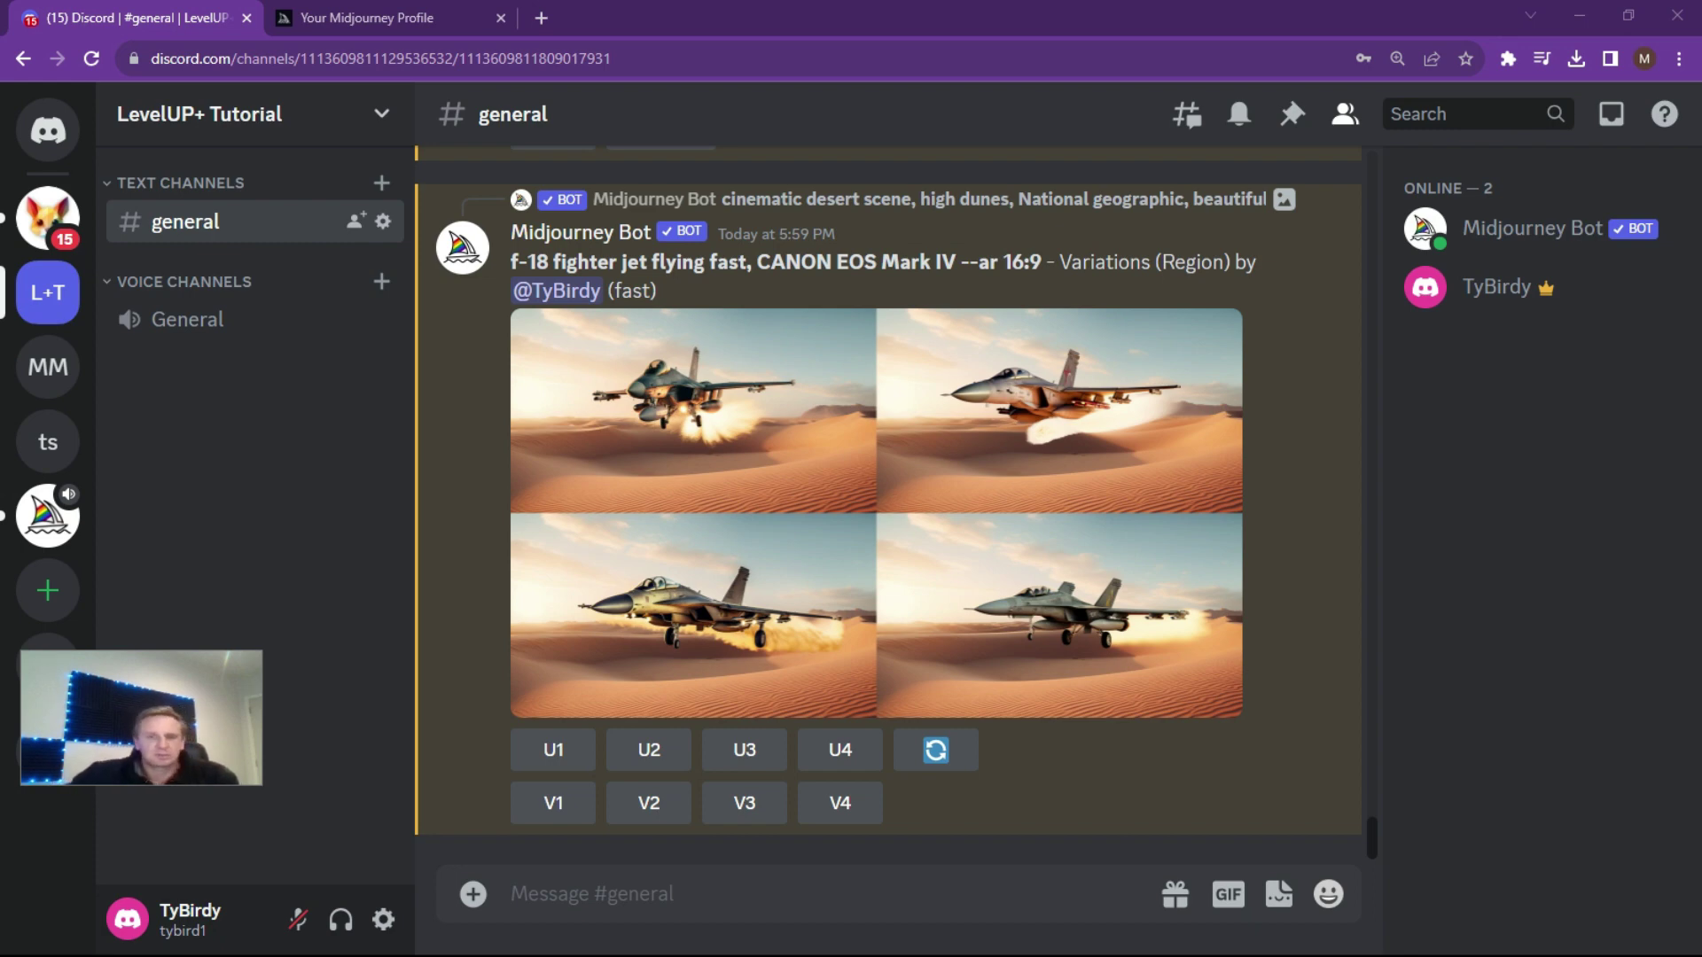
# Run /imagine with the pasted cinematic tropical beach prompt at --ar 16:9.
pyautogui.click(560, 895)
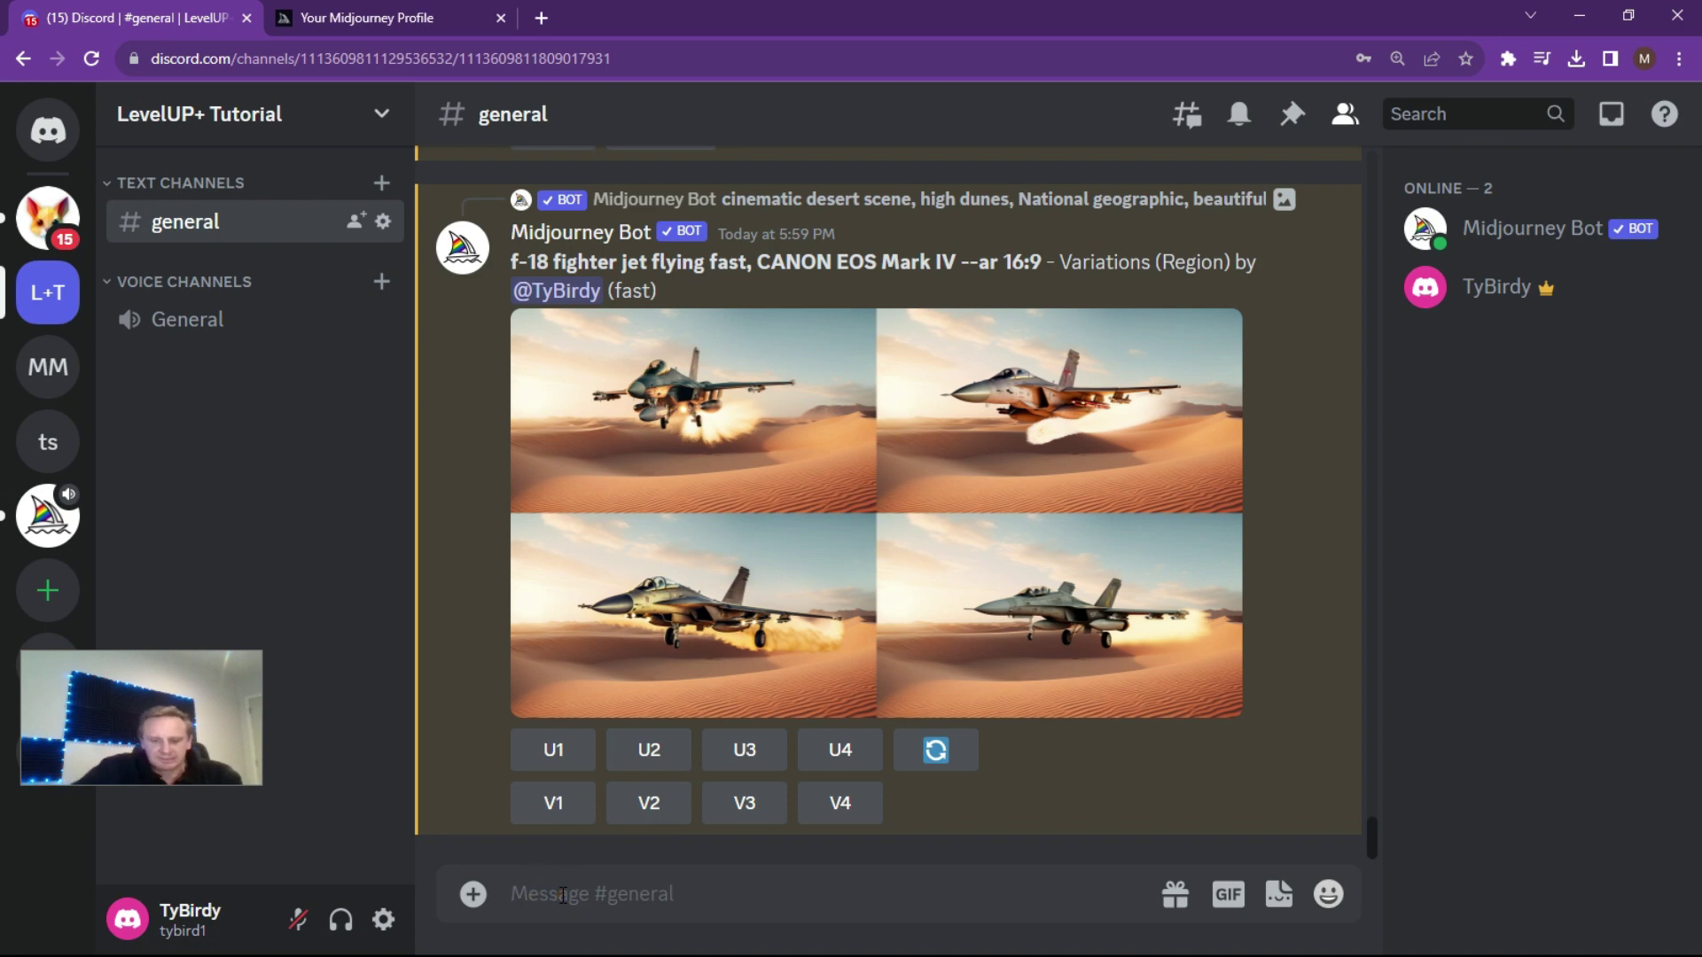
pyautogui.write('/imagi')
pyautogui.press('Tab')
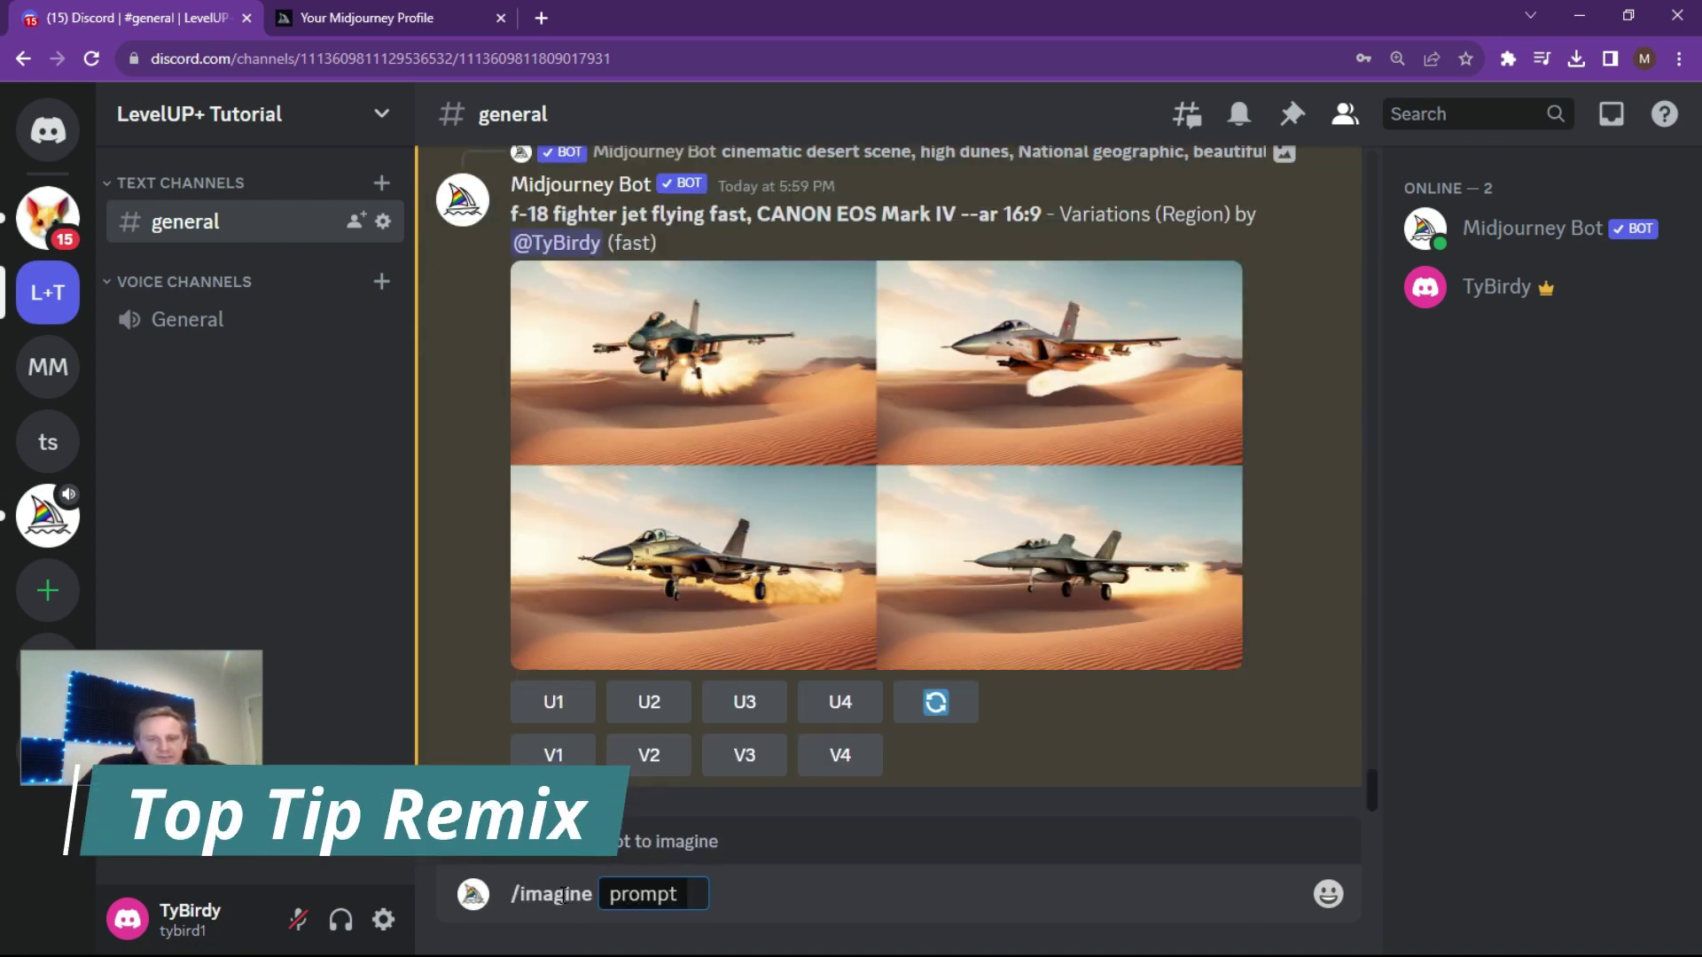
pyautogui.write('cinematic, tropical beach, National geographic, beautiful textures, ultra-realistic, Canon EOS Mark IV, 32k, UHD --ar 16:9')
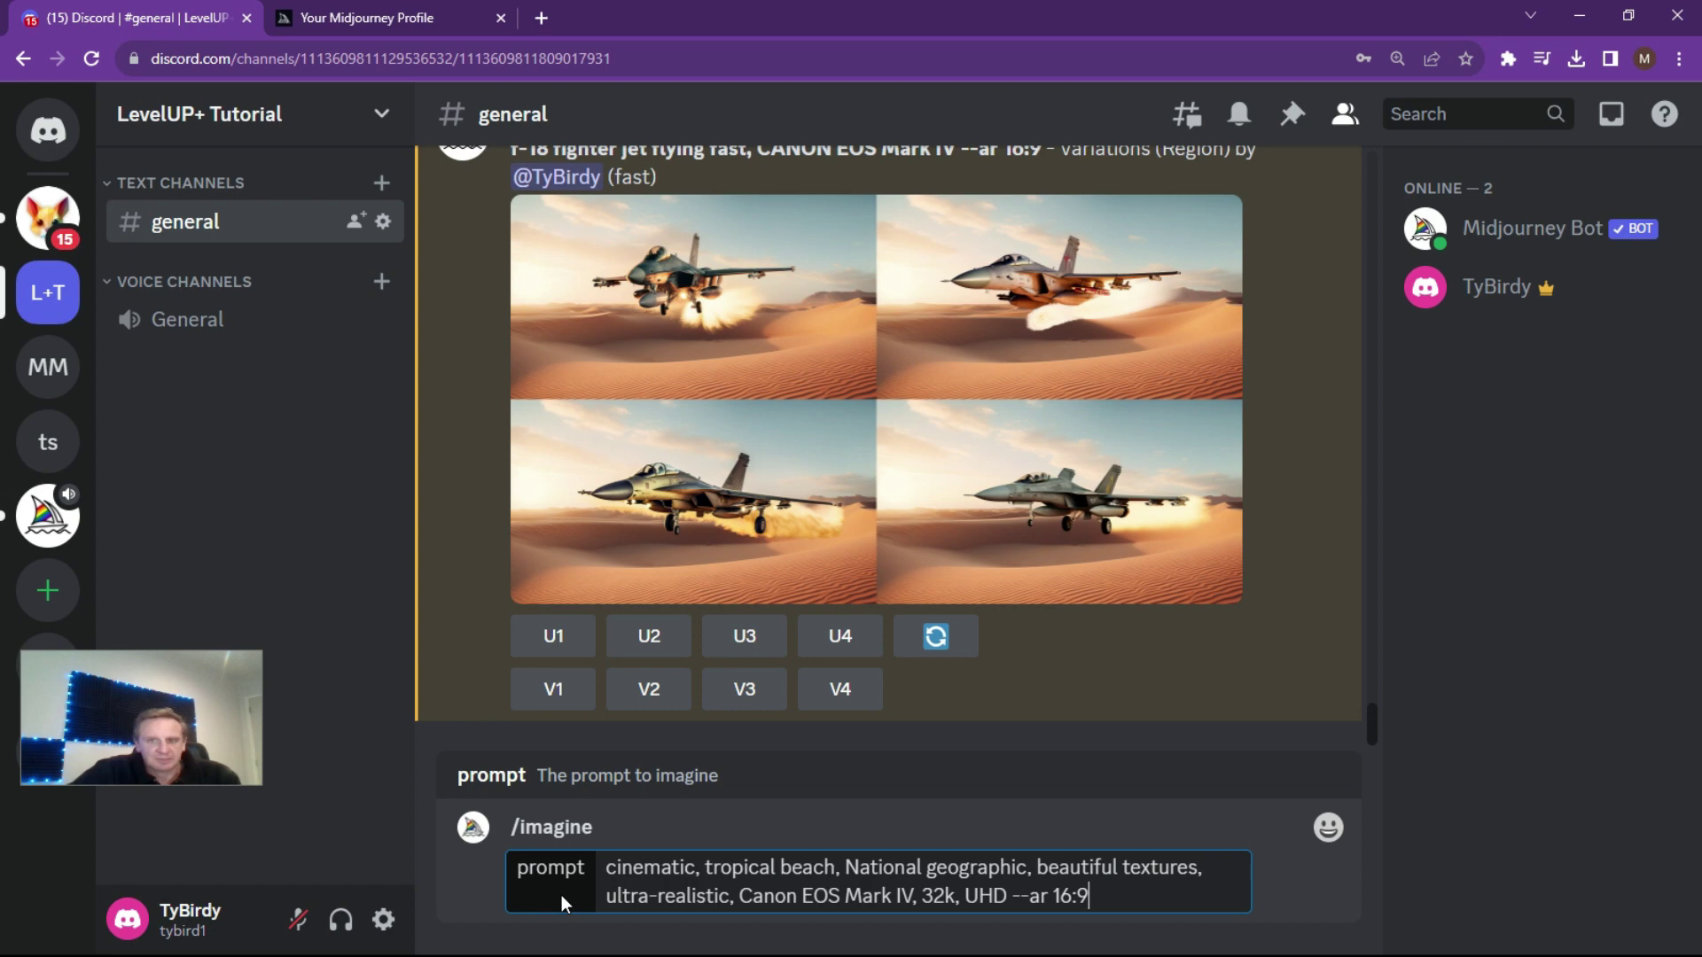
pyautogui.press('Return')
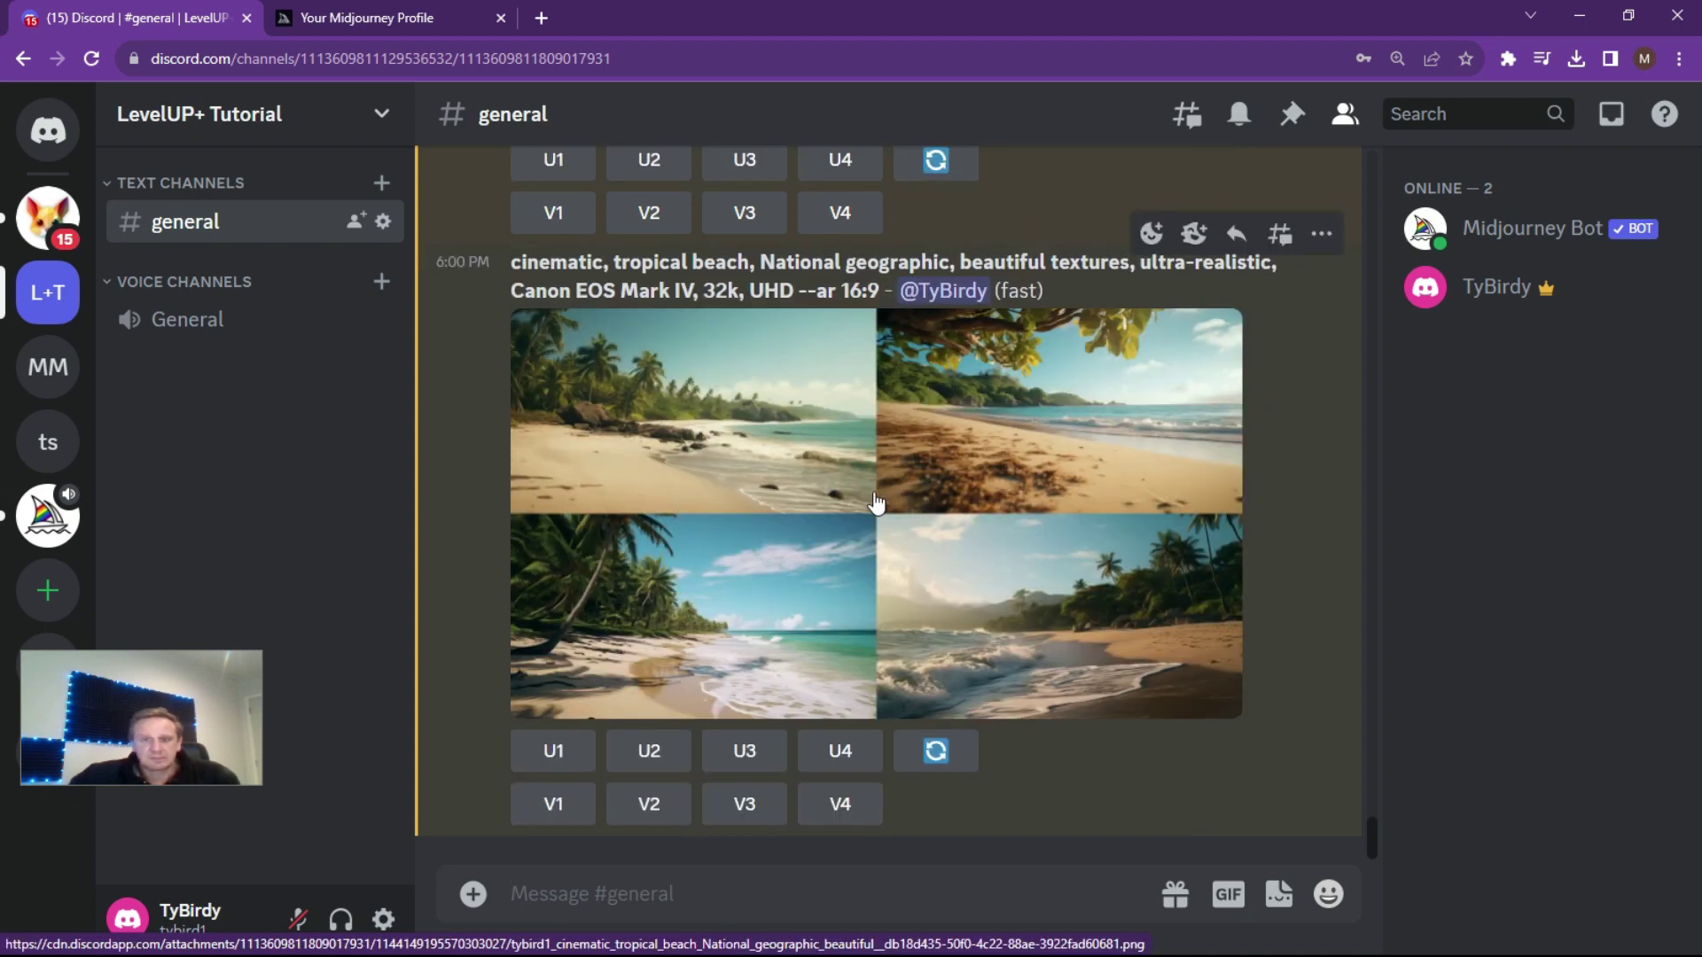
# Preview the tropical beach grid full size, then upscale beach image 1 (U1).
pyautogui.click(876, 504)
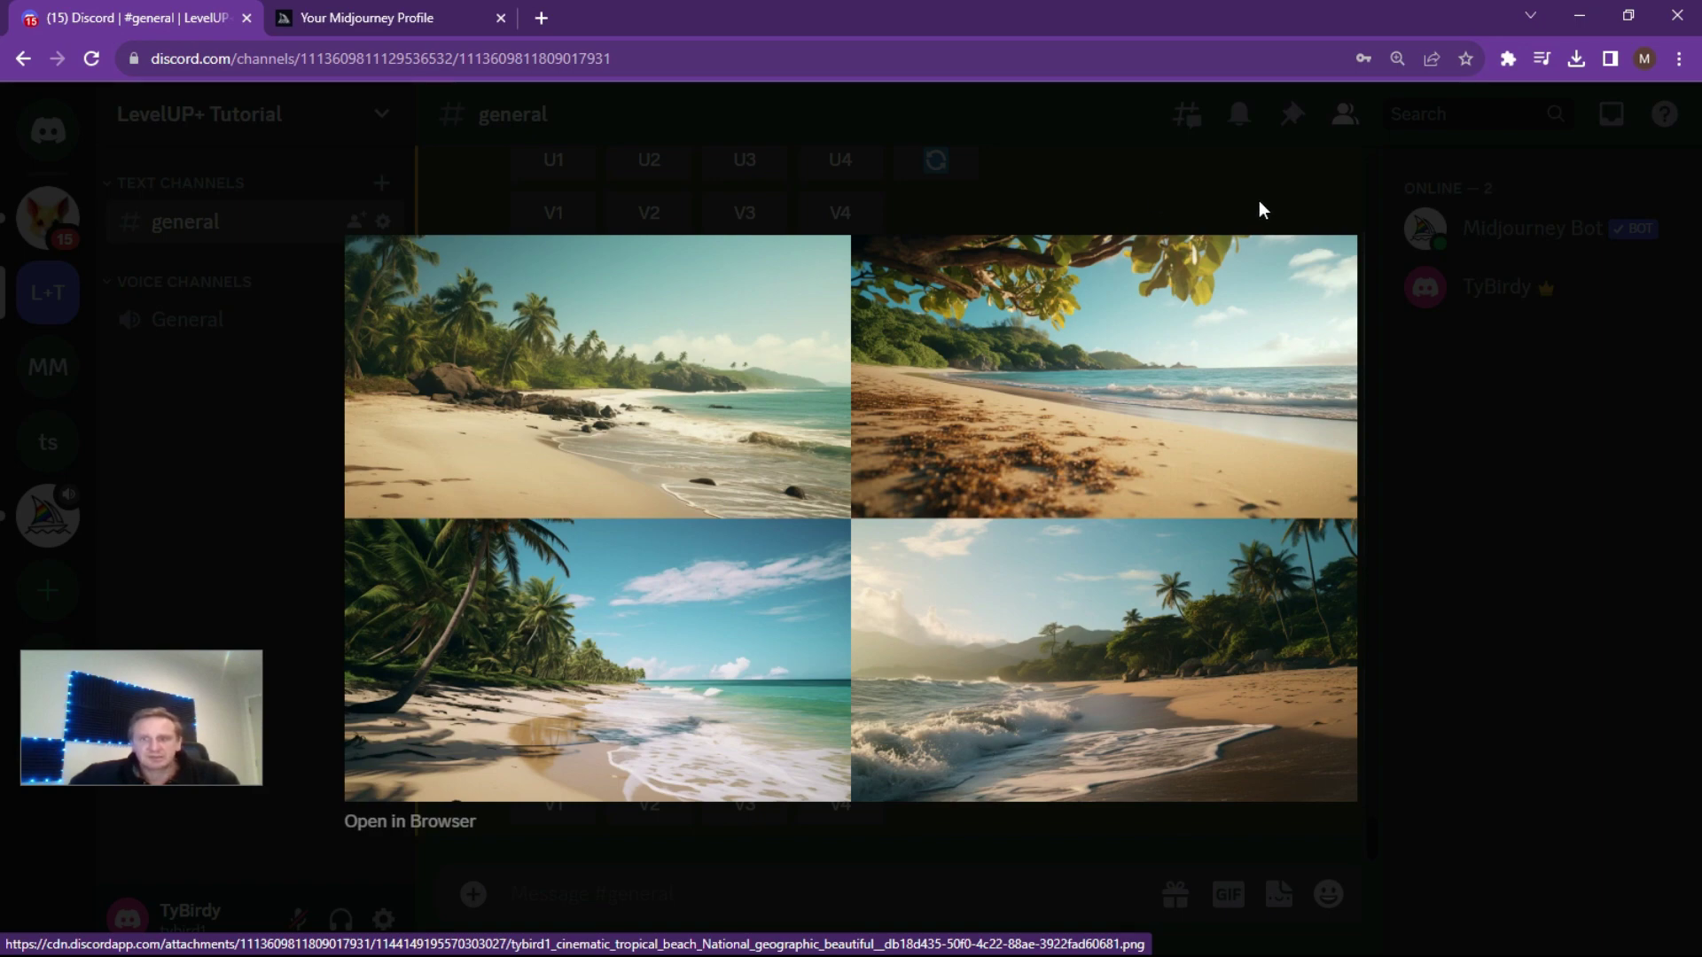
pyautogui.click(1371, 317)
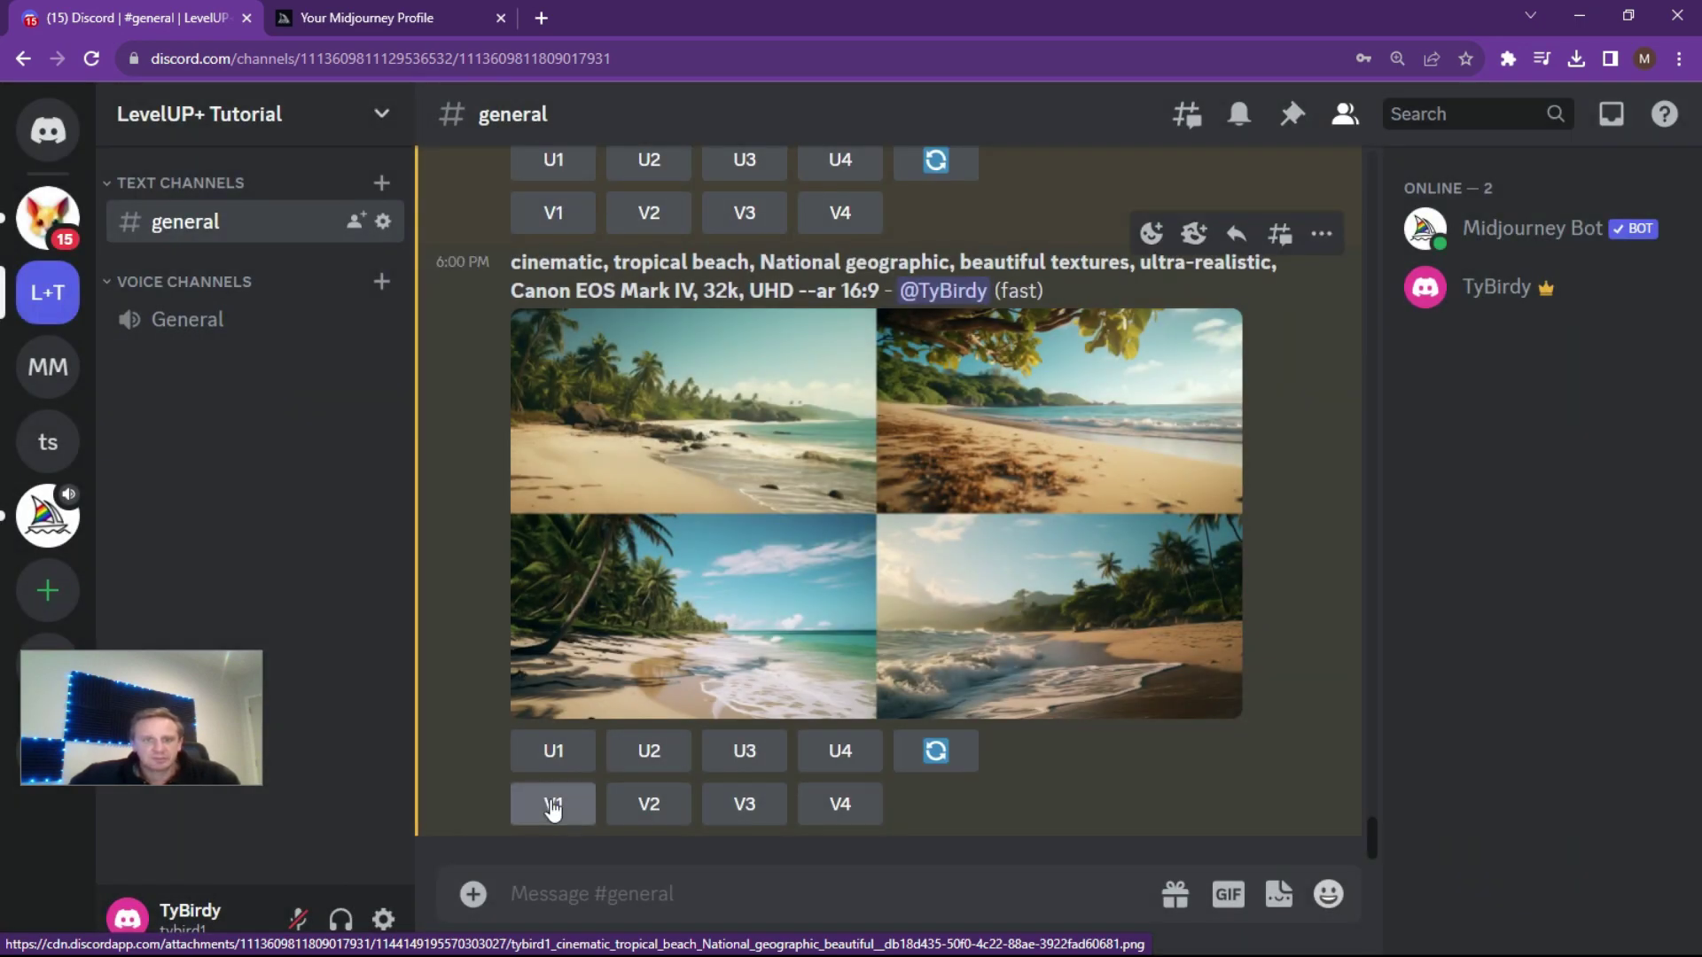
pyautogui.click(554, 752)
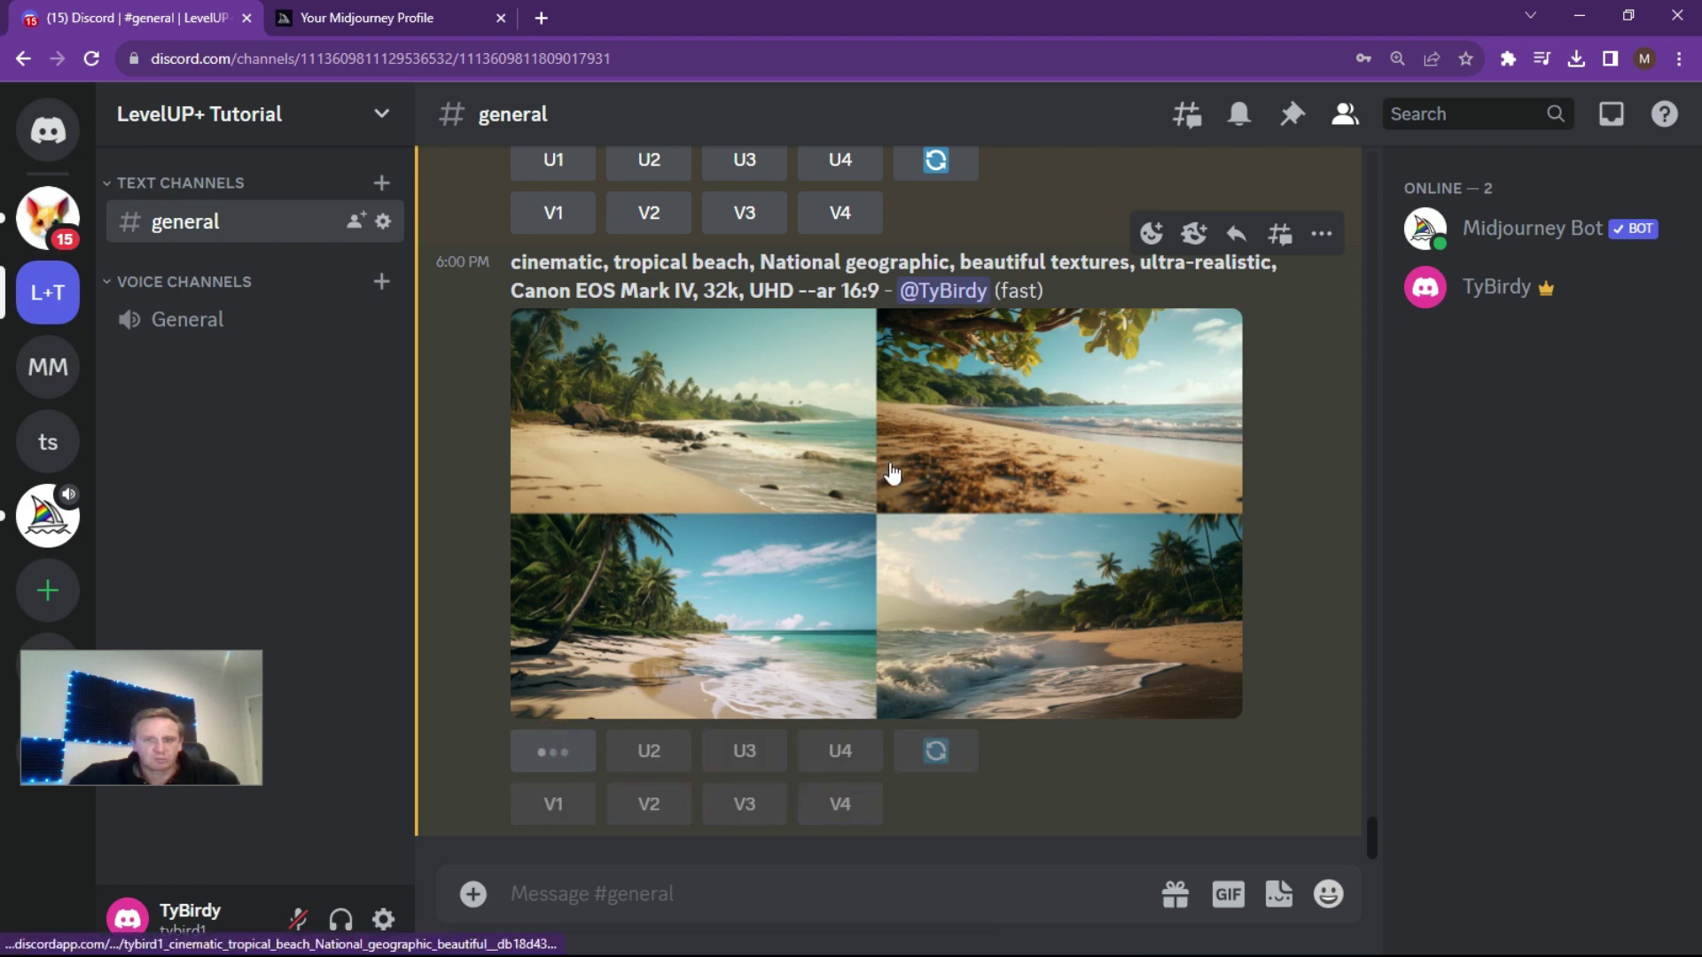
# Open Vary (Region) on the upscale and mark a tall left-side rectangle reaching the bottom edge.
pyautogui.click(984, 651)
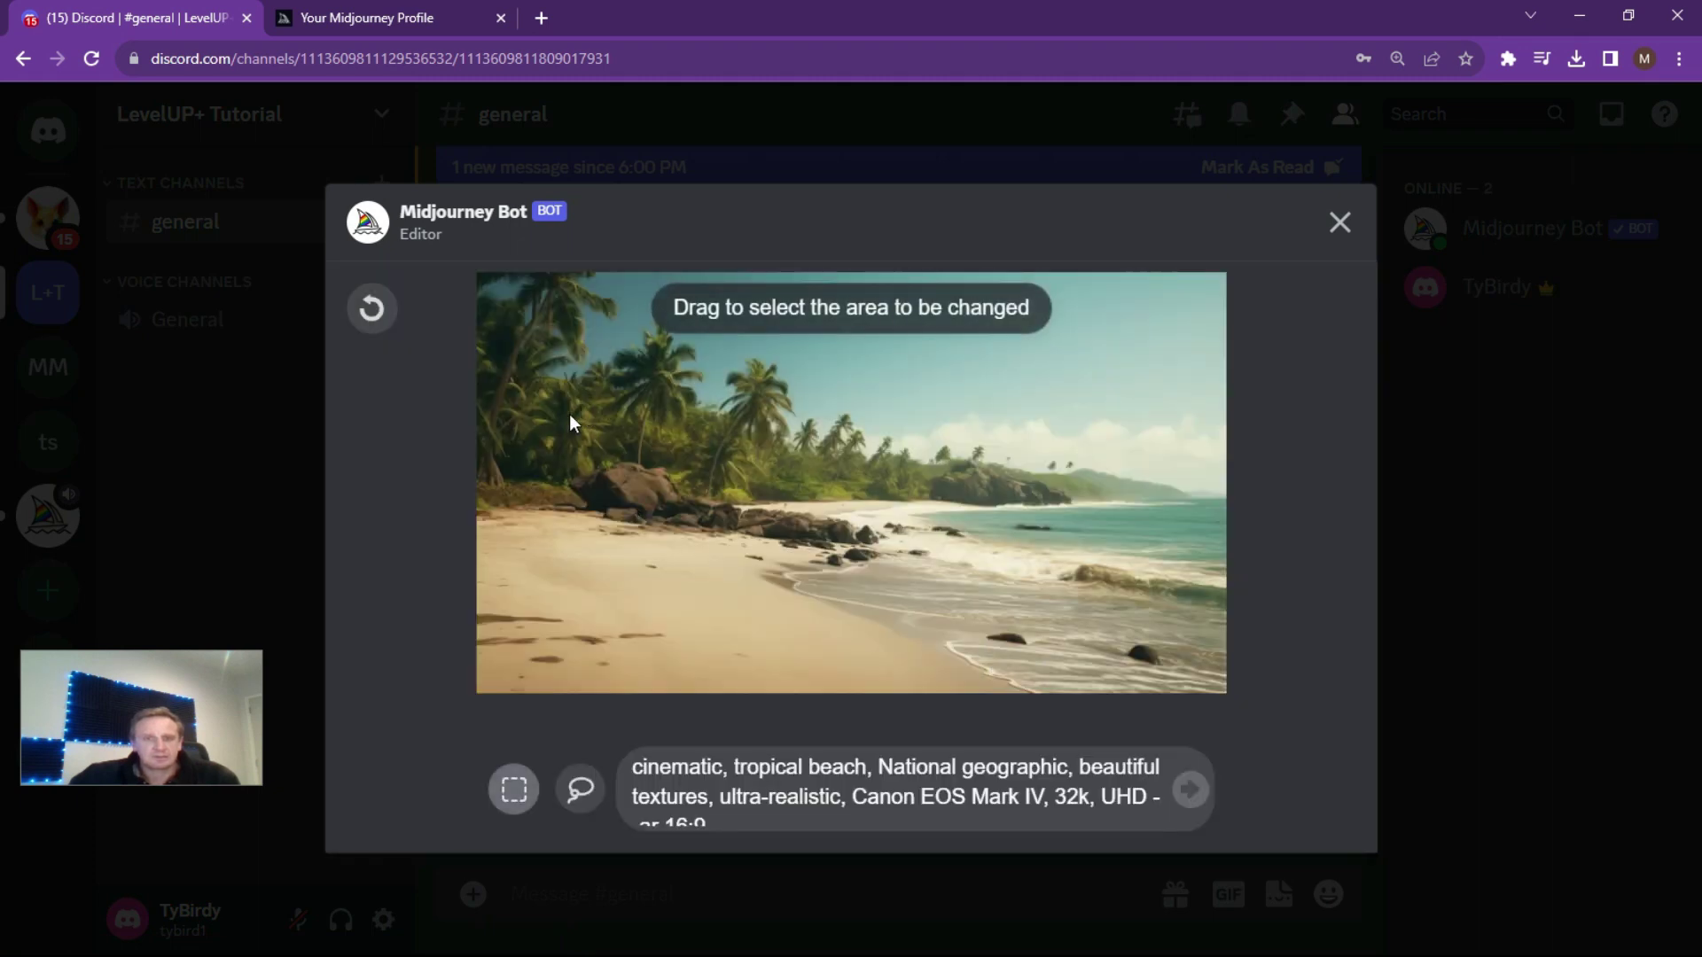
pyautogui.moveTo(557, 385); pyautogui.dragTo(698, 537)
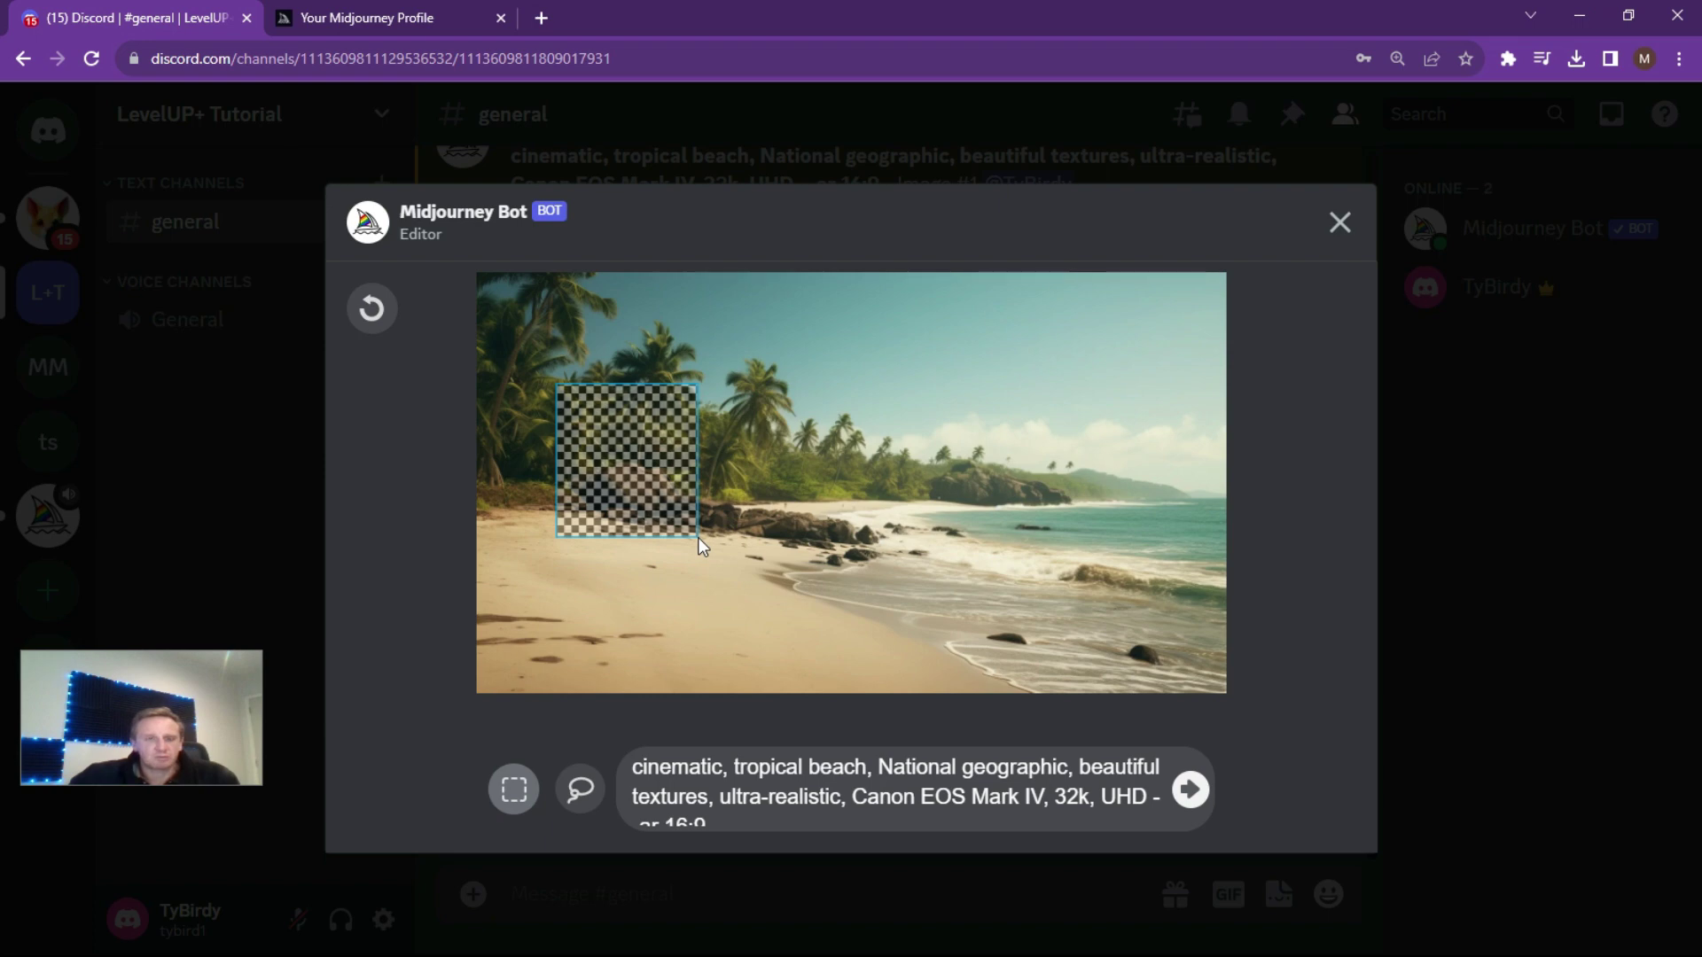
pyautogui.moveTo(698, 537)
pyautogui.mouseDown()
pyautogui.moveTo(773, 727)
pyautogui.moveTo(827, 722)
pyautogui.mouseUp()
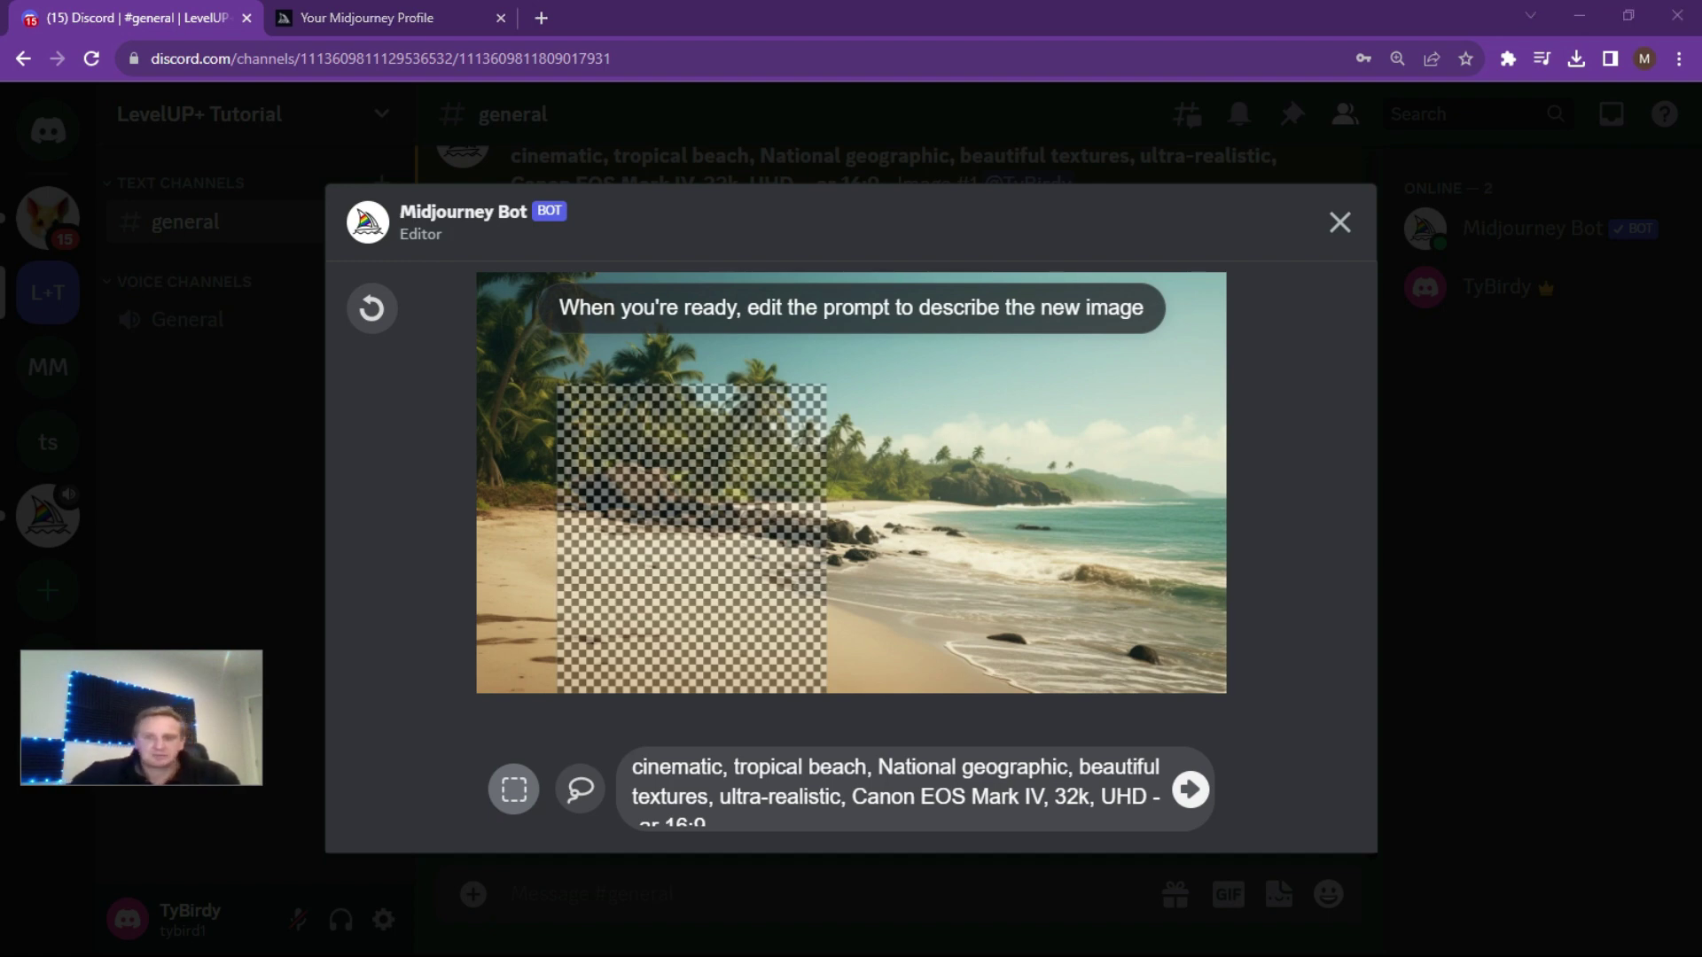
# Replace the editor prompt with 'King Penguin wearing sunglasses' and submit the region variation.
pyautogui.tripleClick(706, 811)
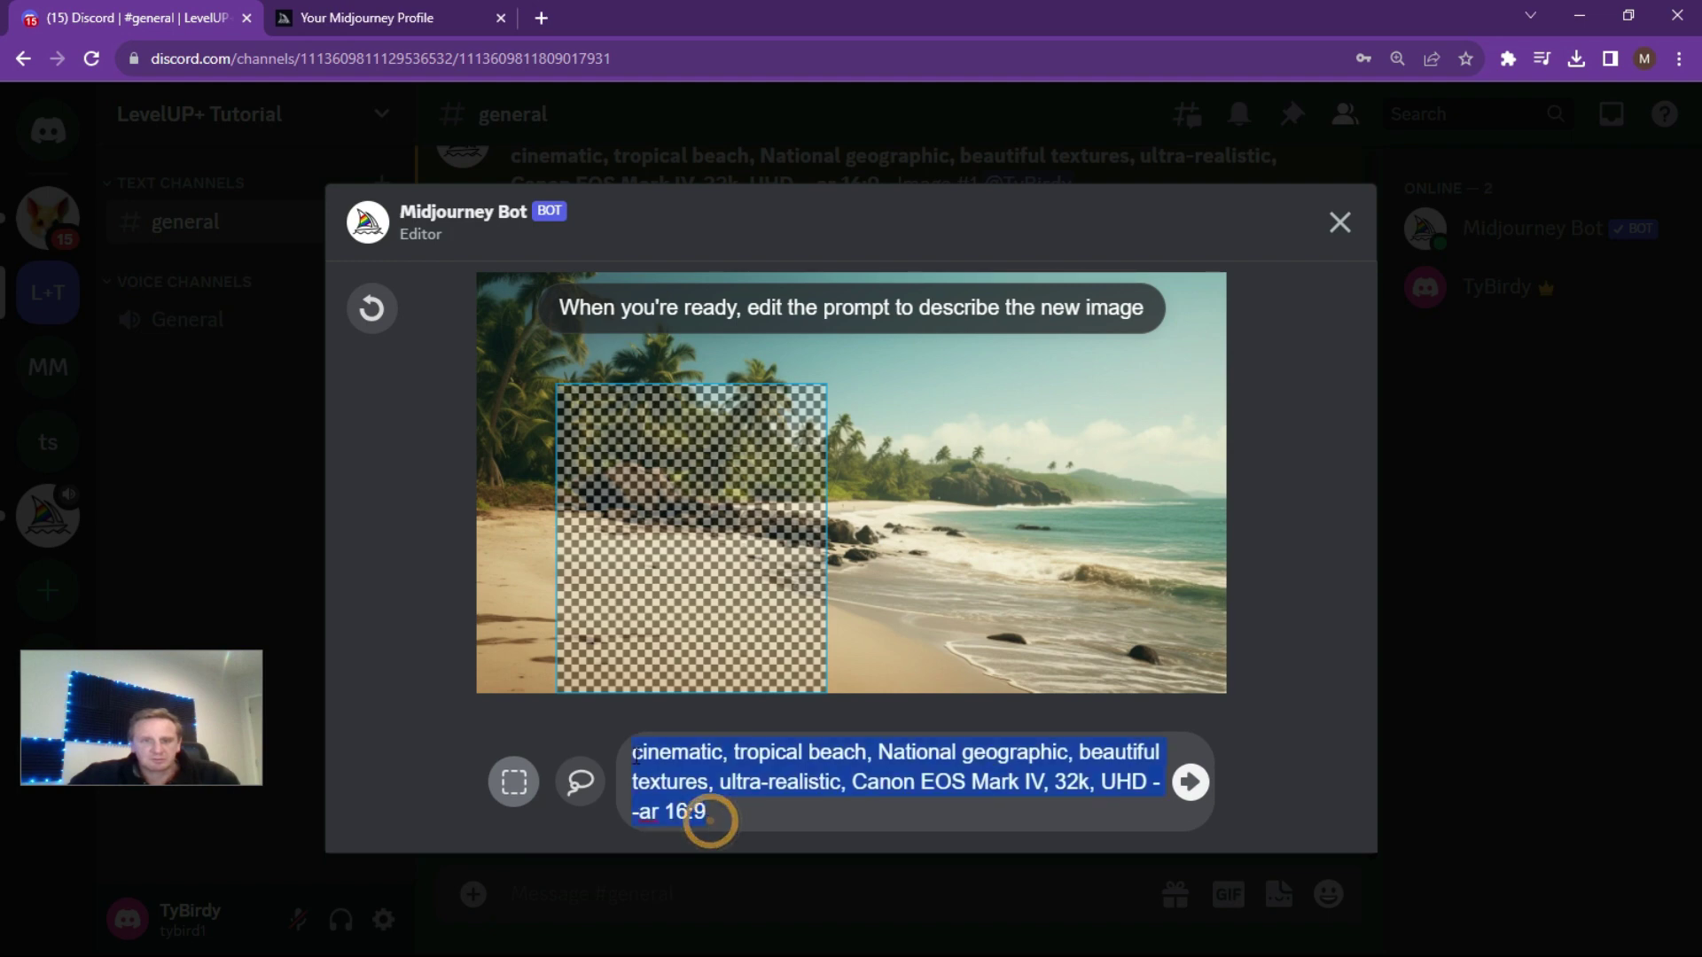
pyautogui.write('King Penguin wearing sunglasses')
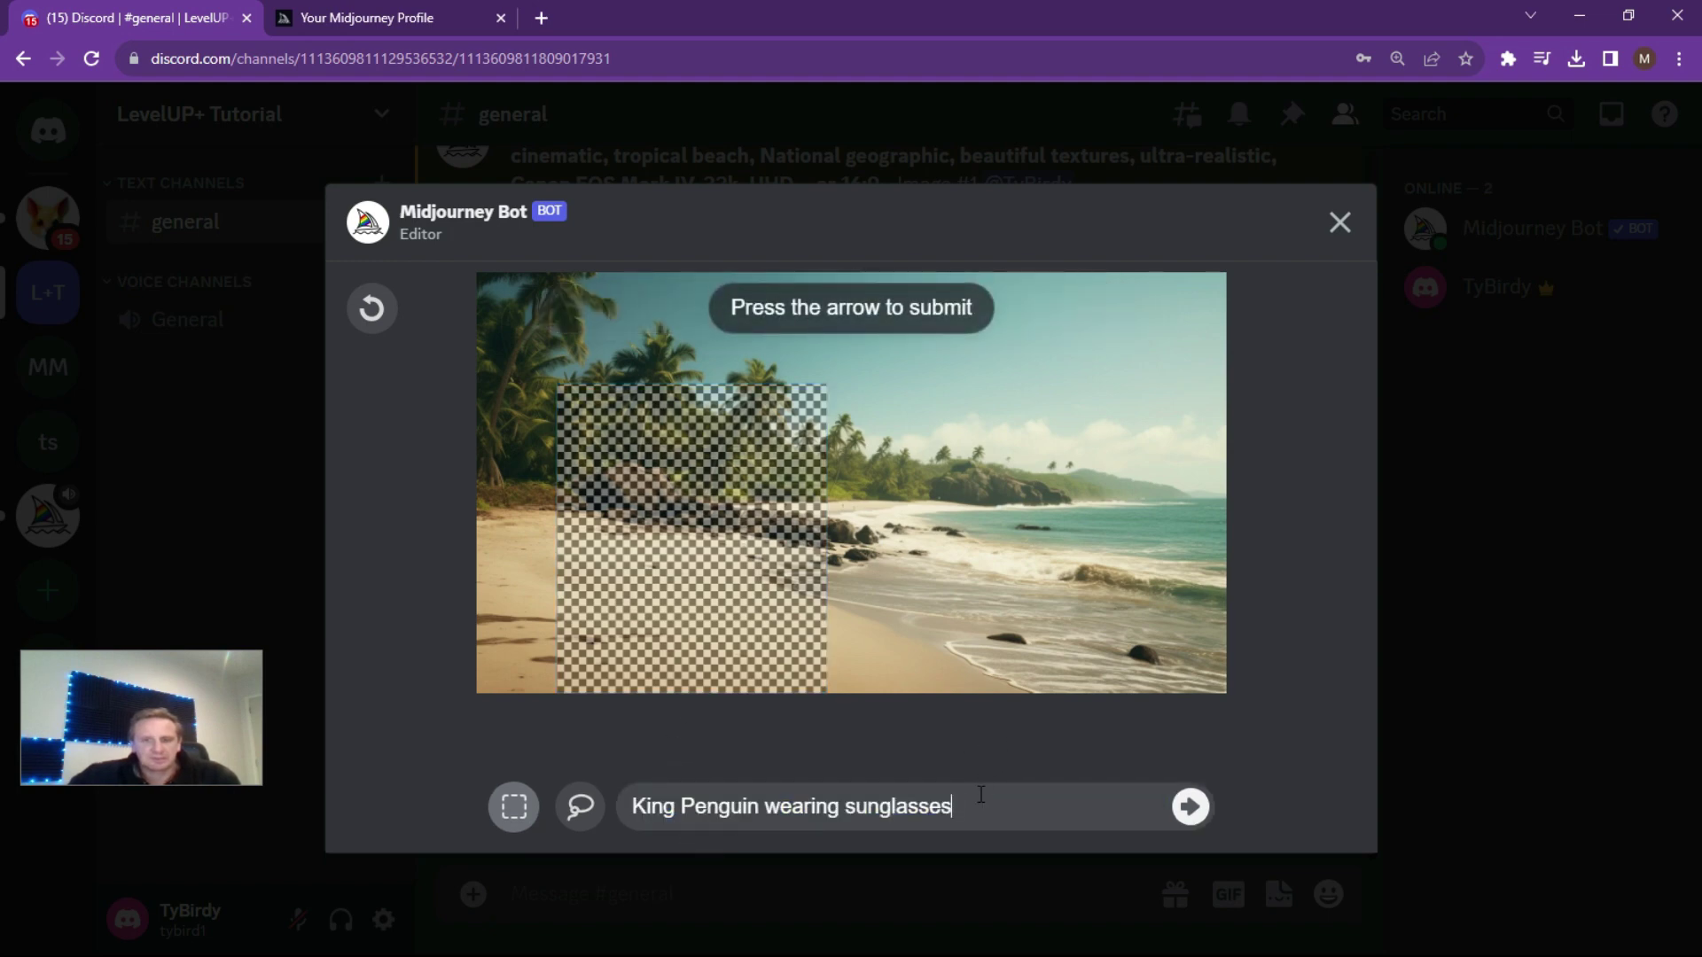
pyautogui.click(1192, 808)
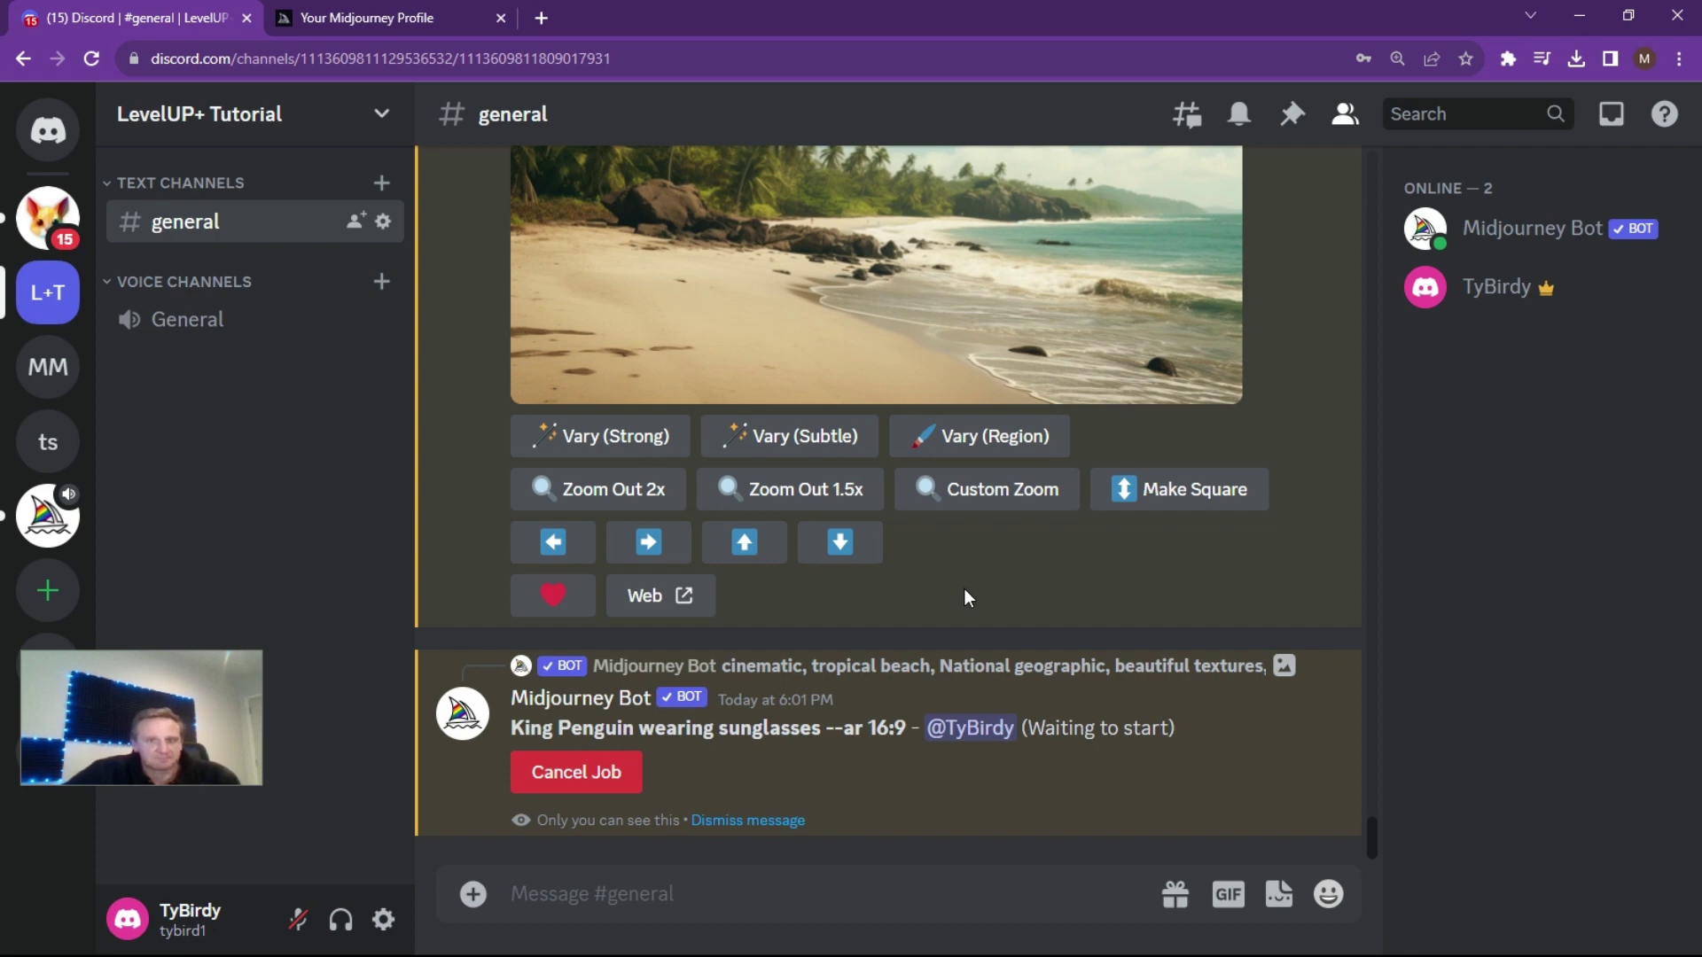
# Enlarge the finished grid of four sunglasses-wearing penguins to inspect it, then close it.
pyautogui.click(851, 512)
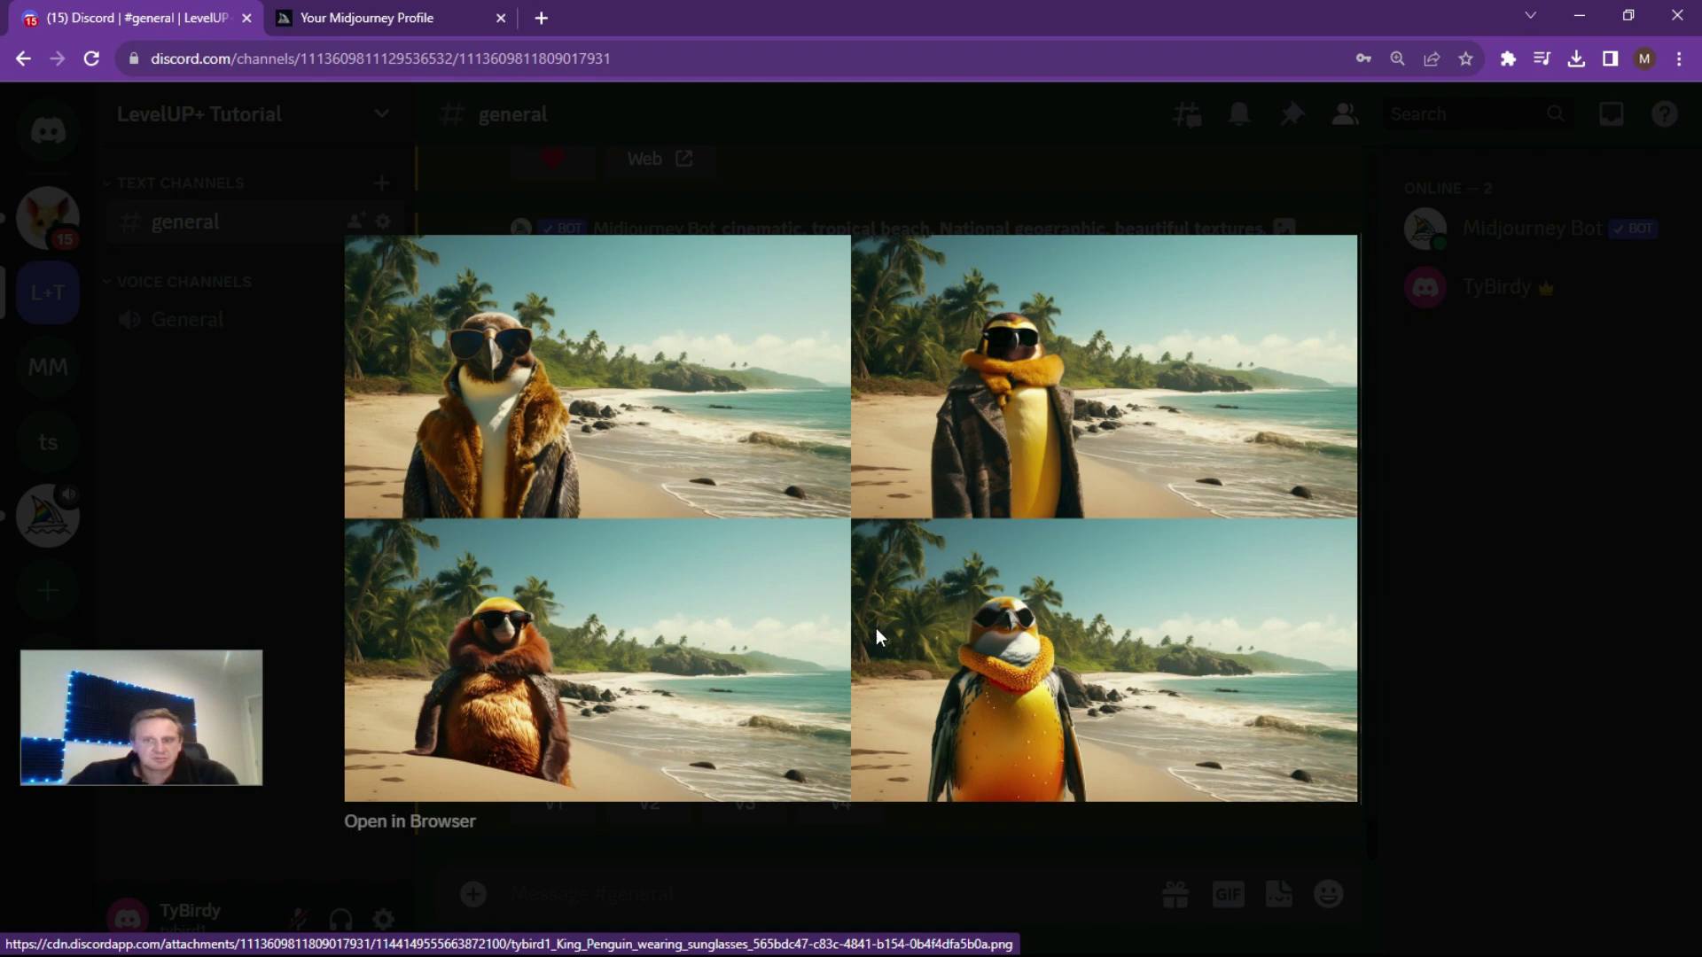
pyautogui.click(1377, 647)
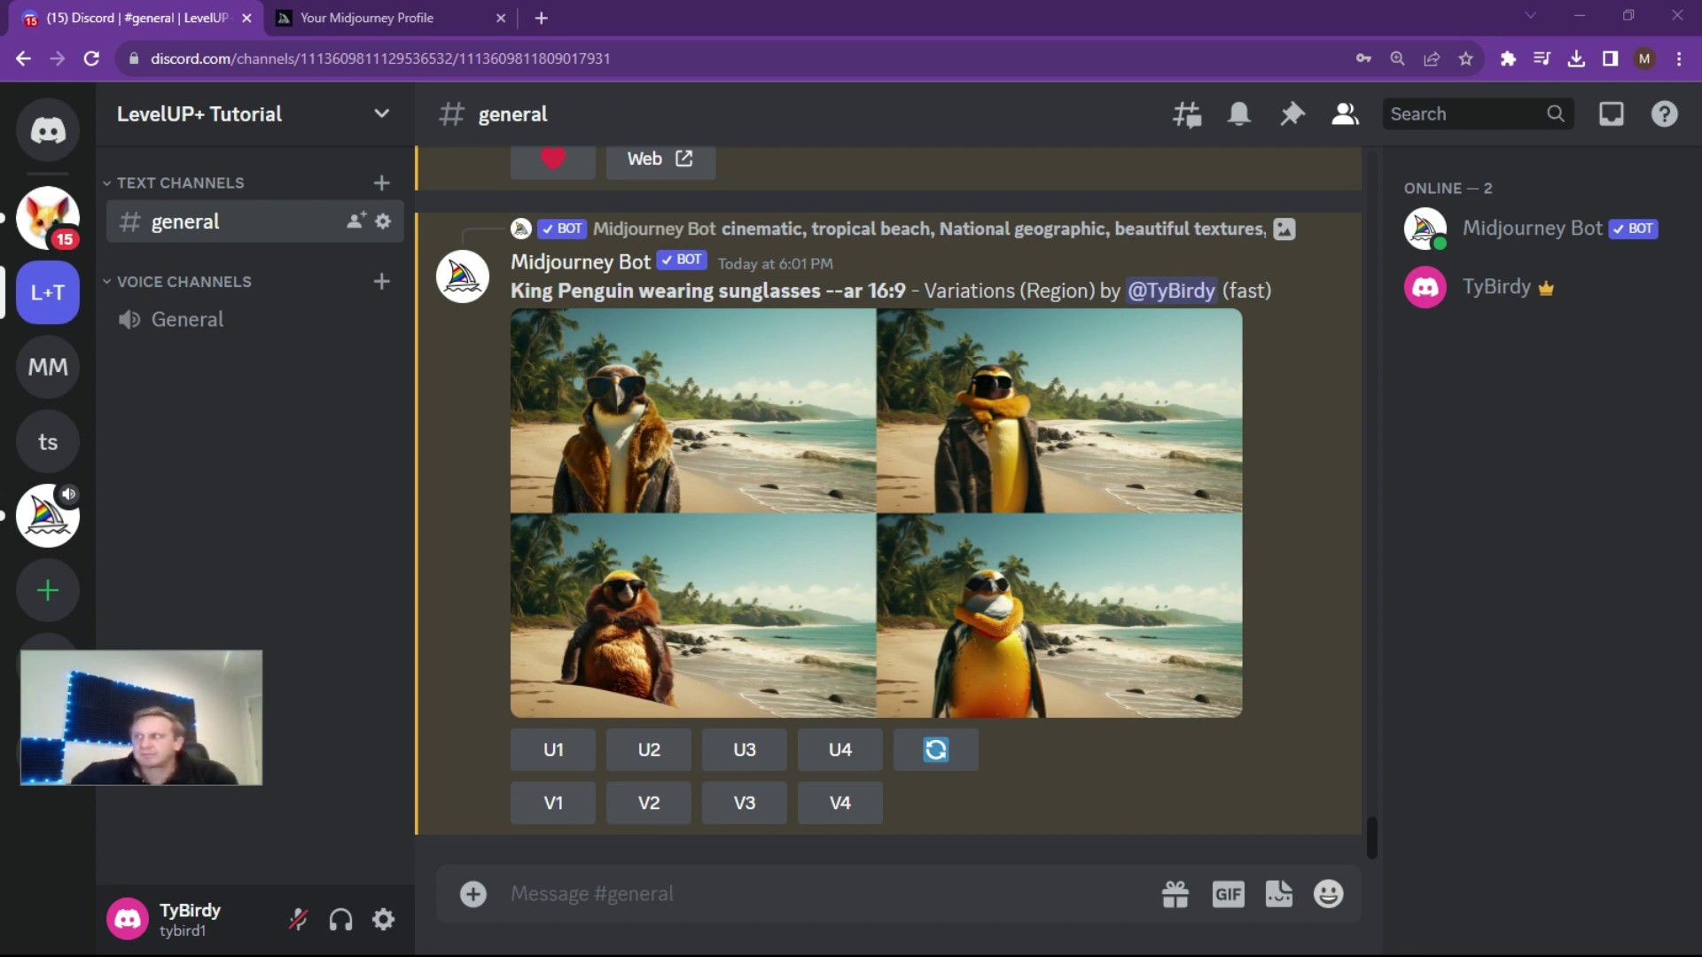
# Run /imagine with the pasted expansive forest prompt at 16:9 and inspect the resulting grid.
pyautogui.click(606, 896)
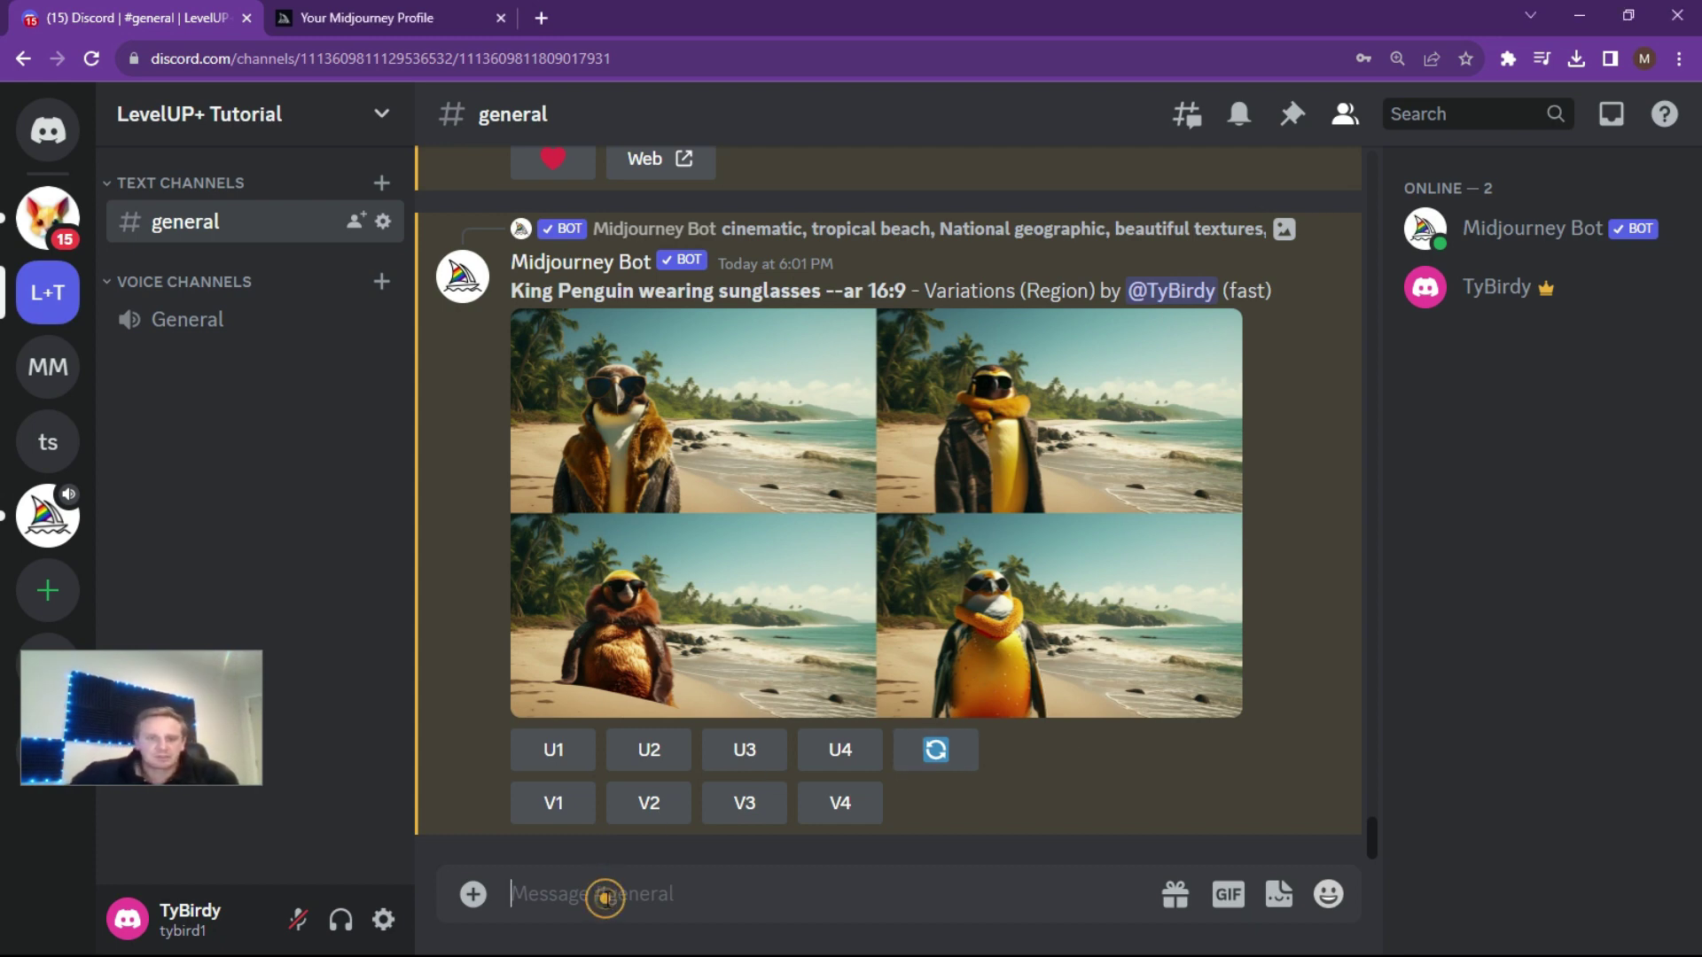
pyautogui.write('/imag')
pyautogui.press('Tab')
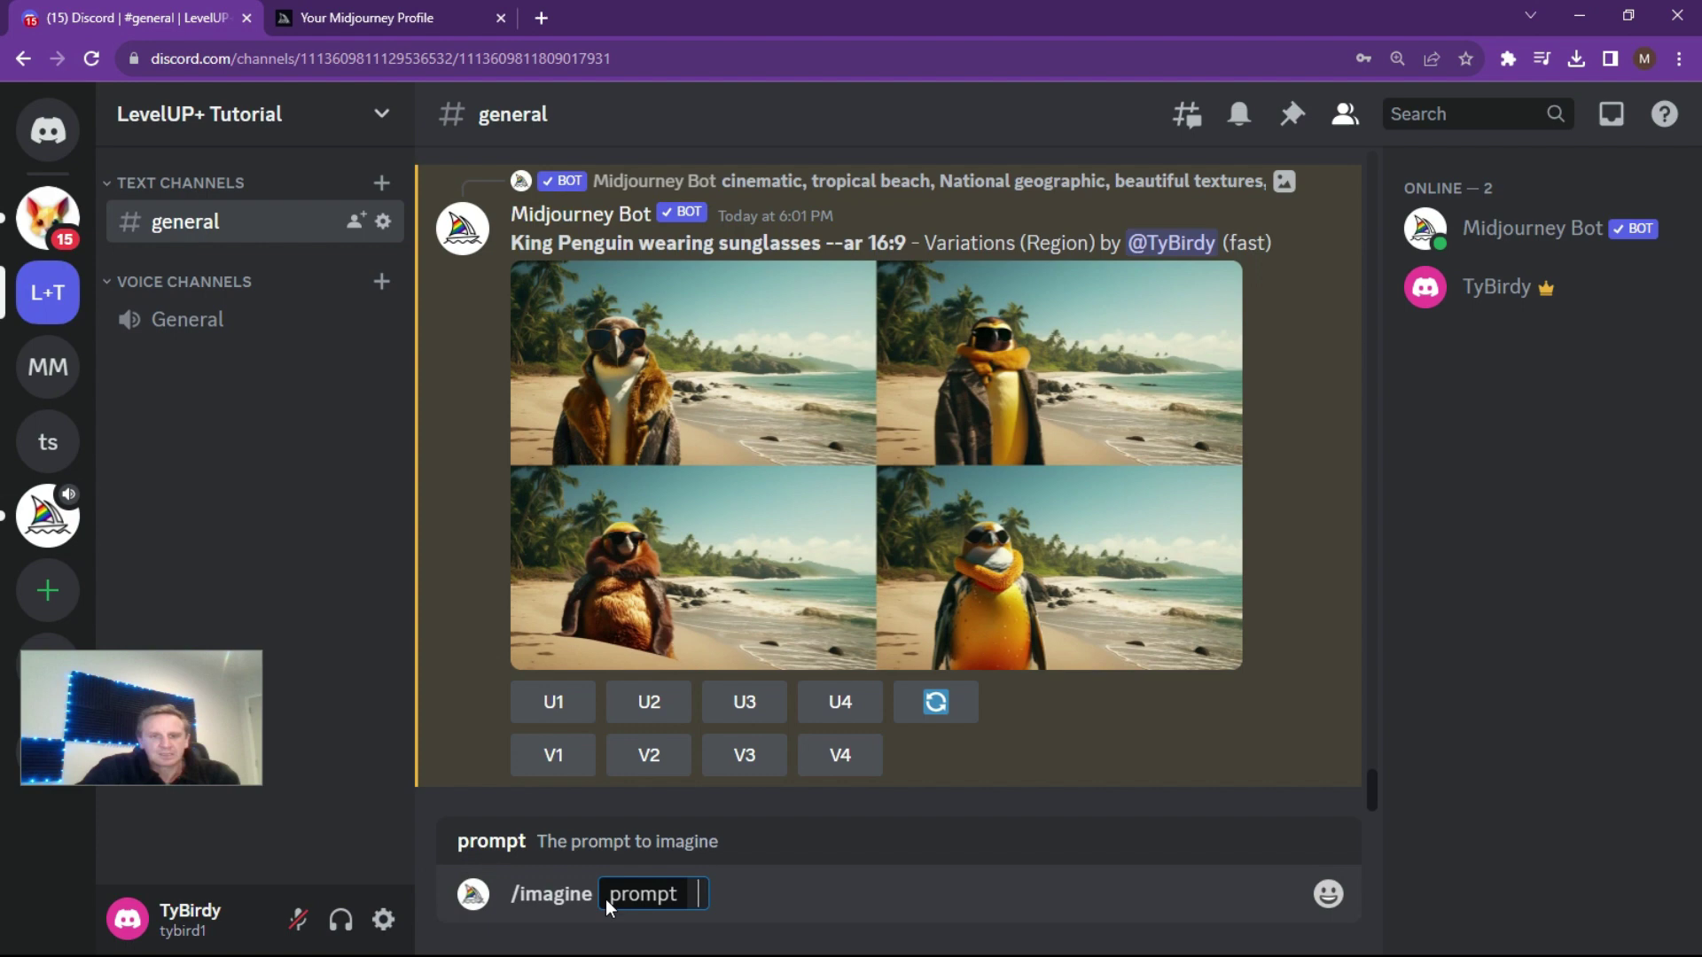
pyautogui.write('cinematic, expansive, forest, ground level, National geographic, beautiful textures, ultra-realistic, Canon EOS Mark IV, natural lighting, 32k, UHD --ar 16:9')
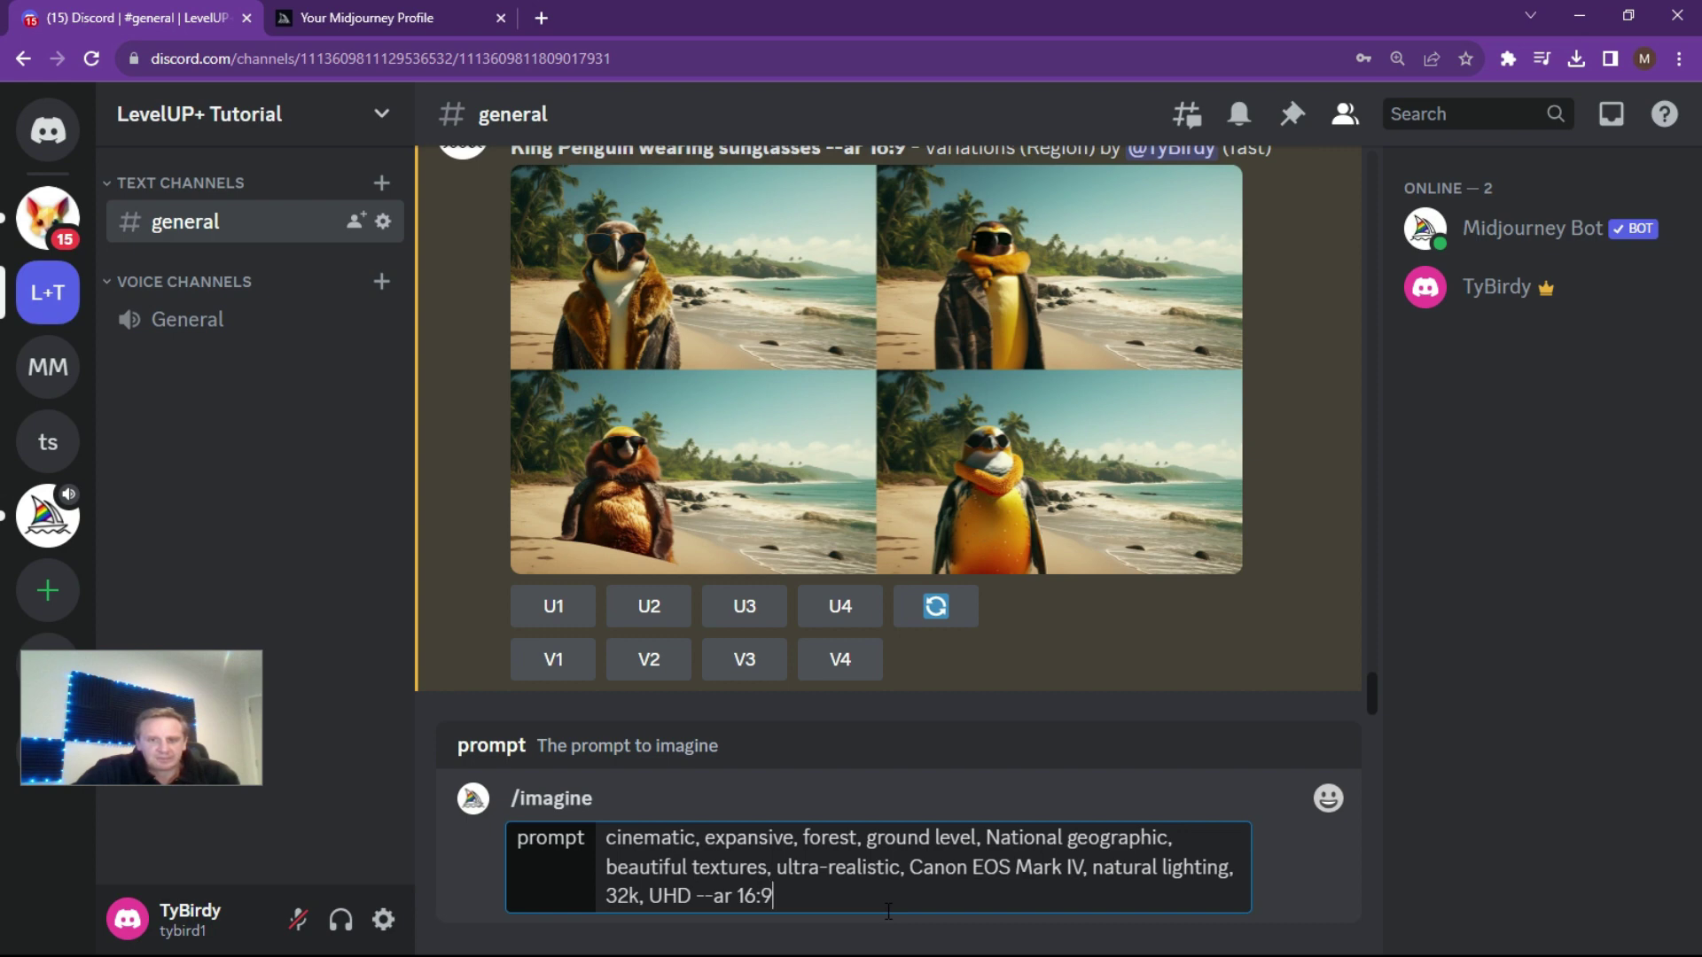
pyautogui.press('Return')
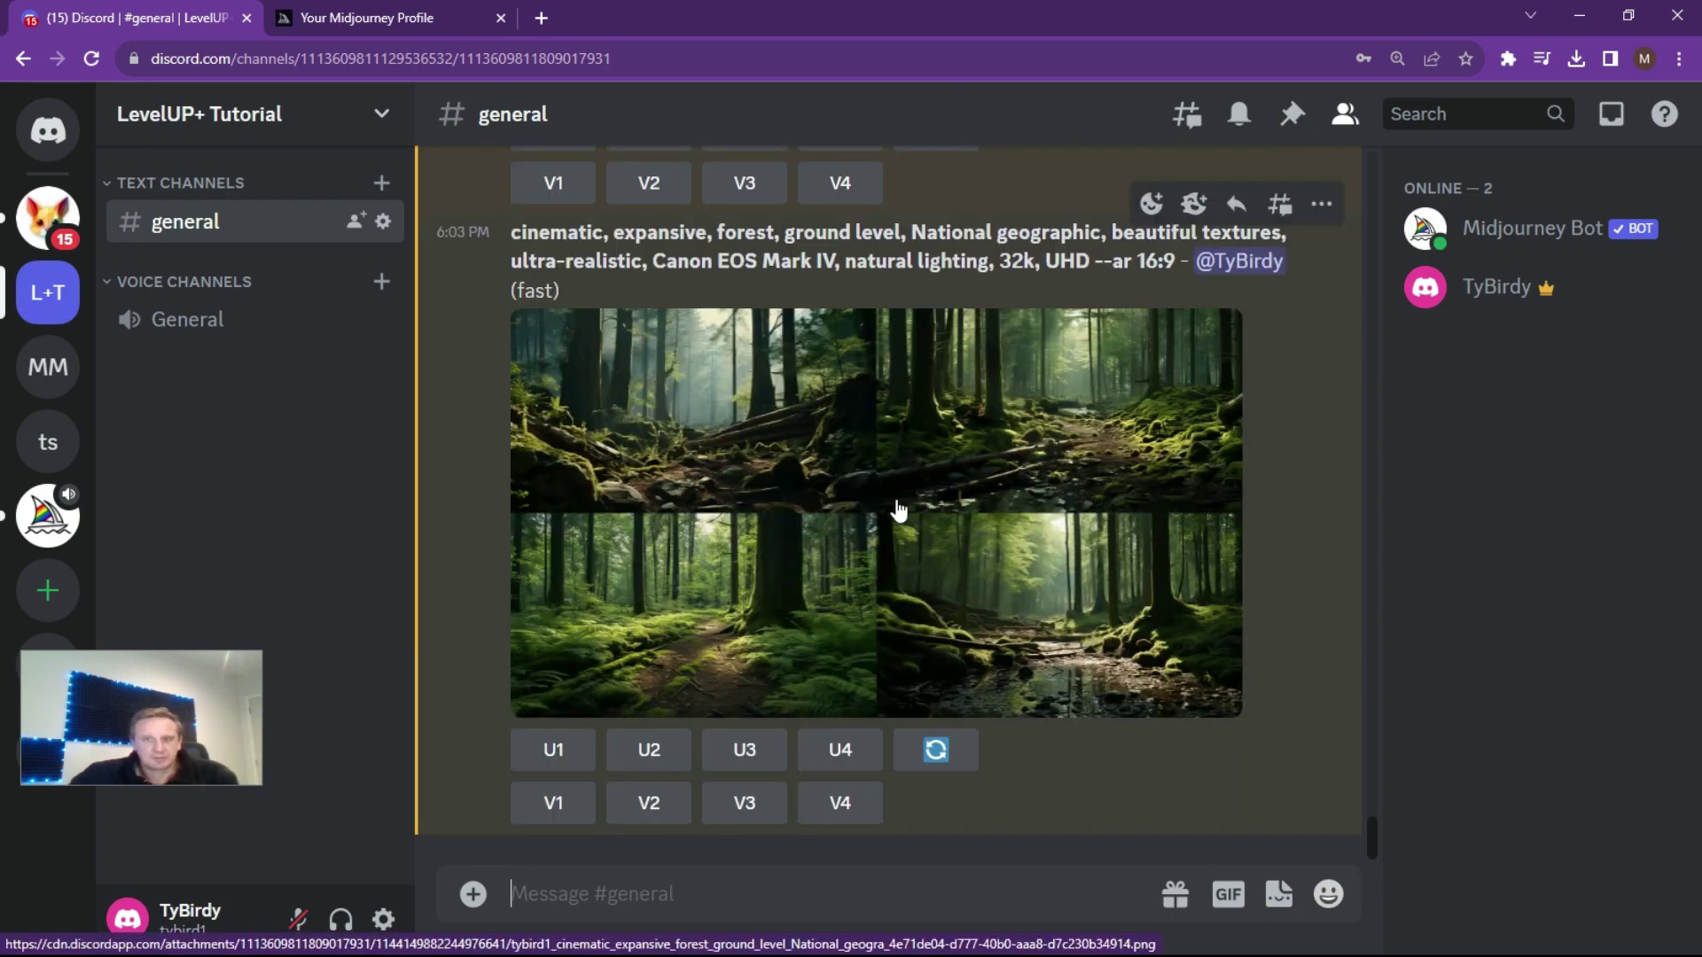
pyautogui.click(898, 509)
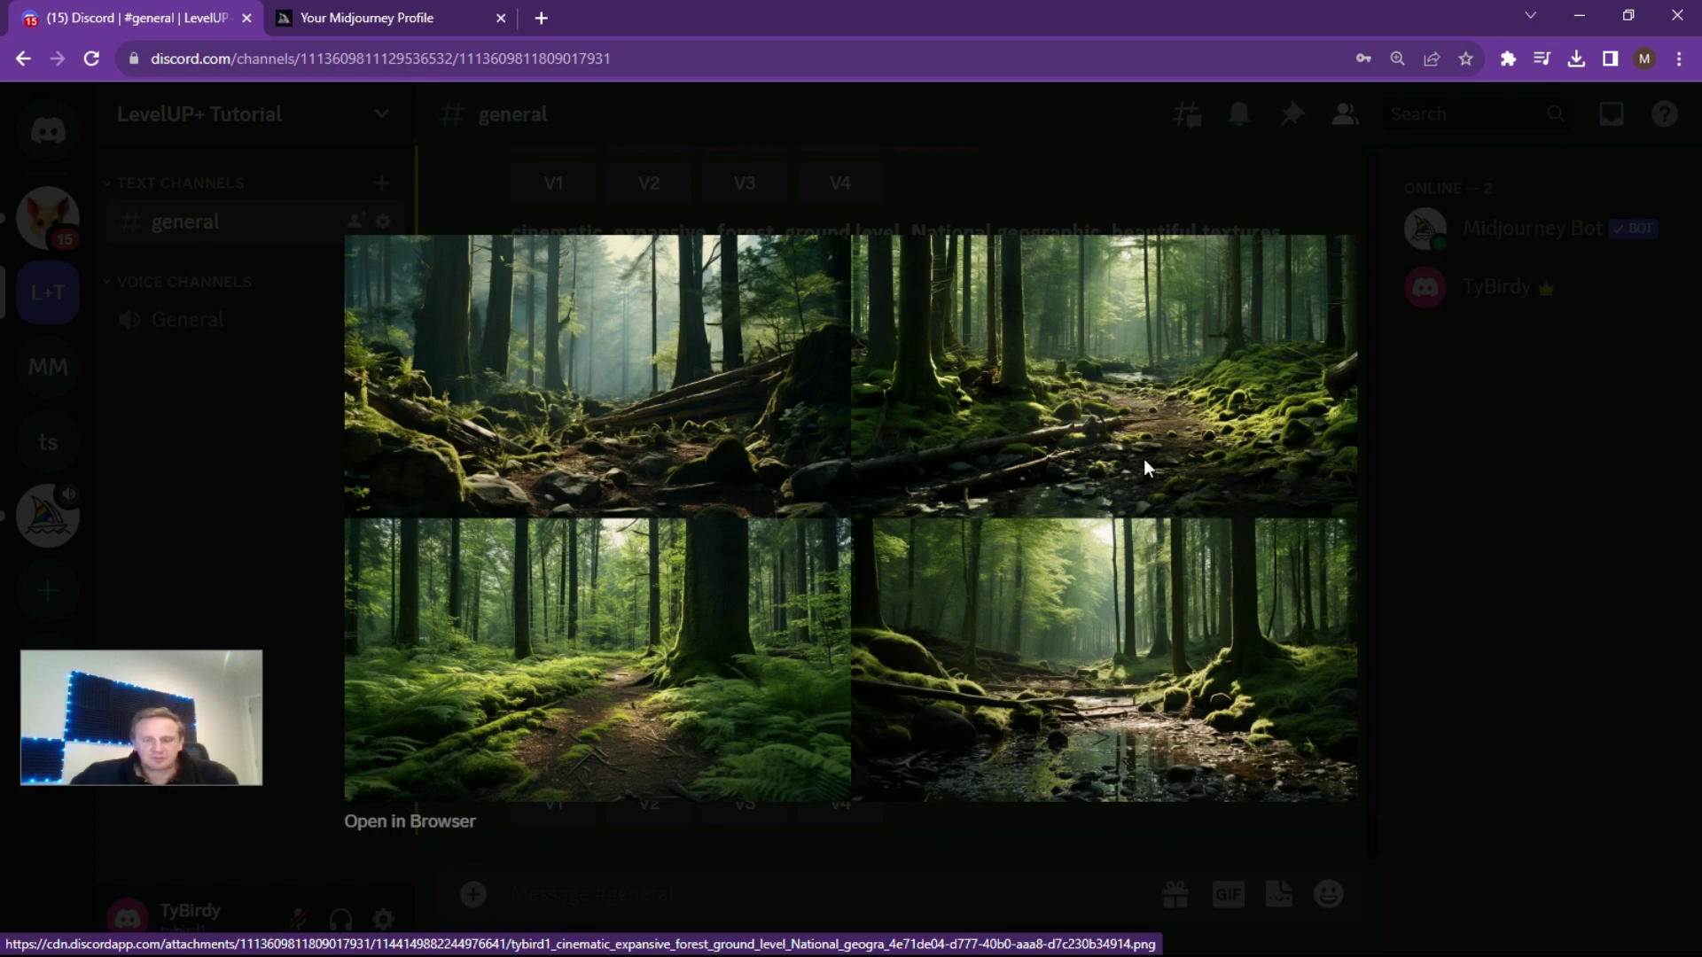
pyautogui.click(1374, 263)
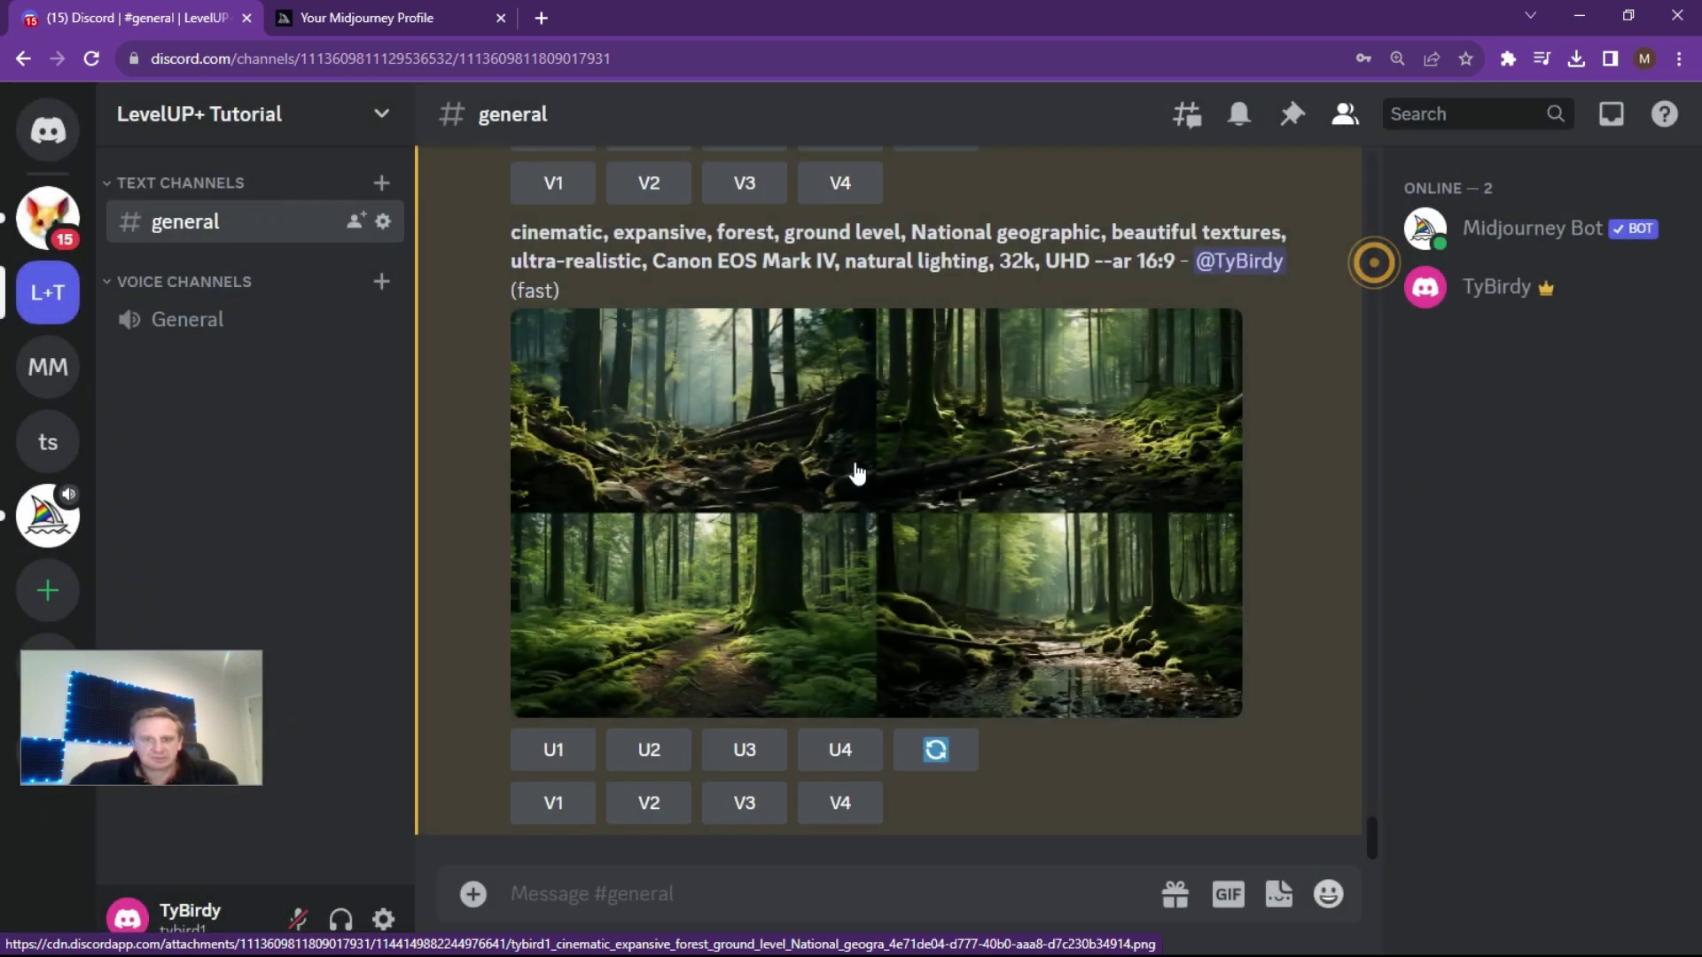
# Upscale forest image 3 and mark its central path strip for Vary (Region).
pyautogui.click(743, 750)
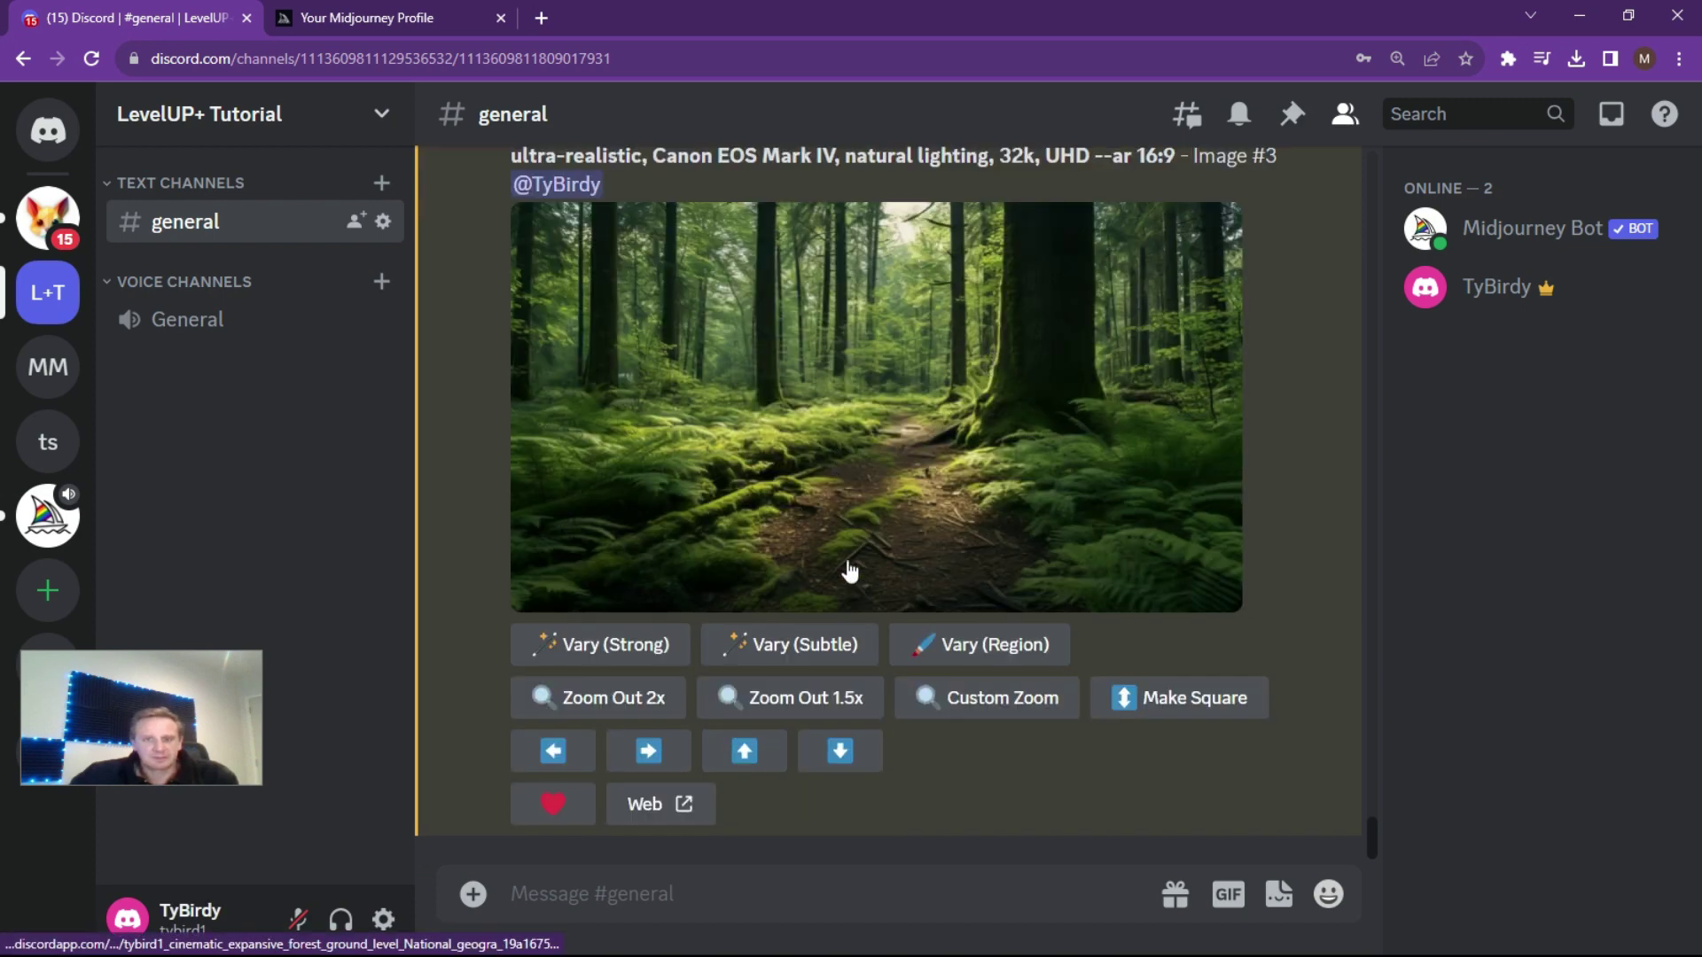
pyautogui.click(975, 653)
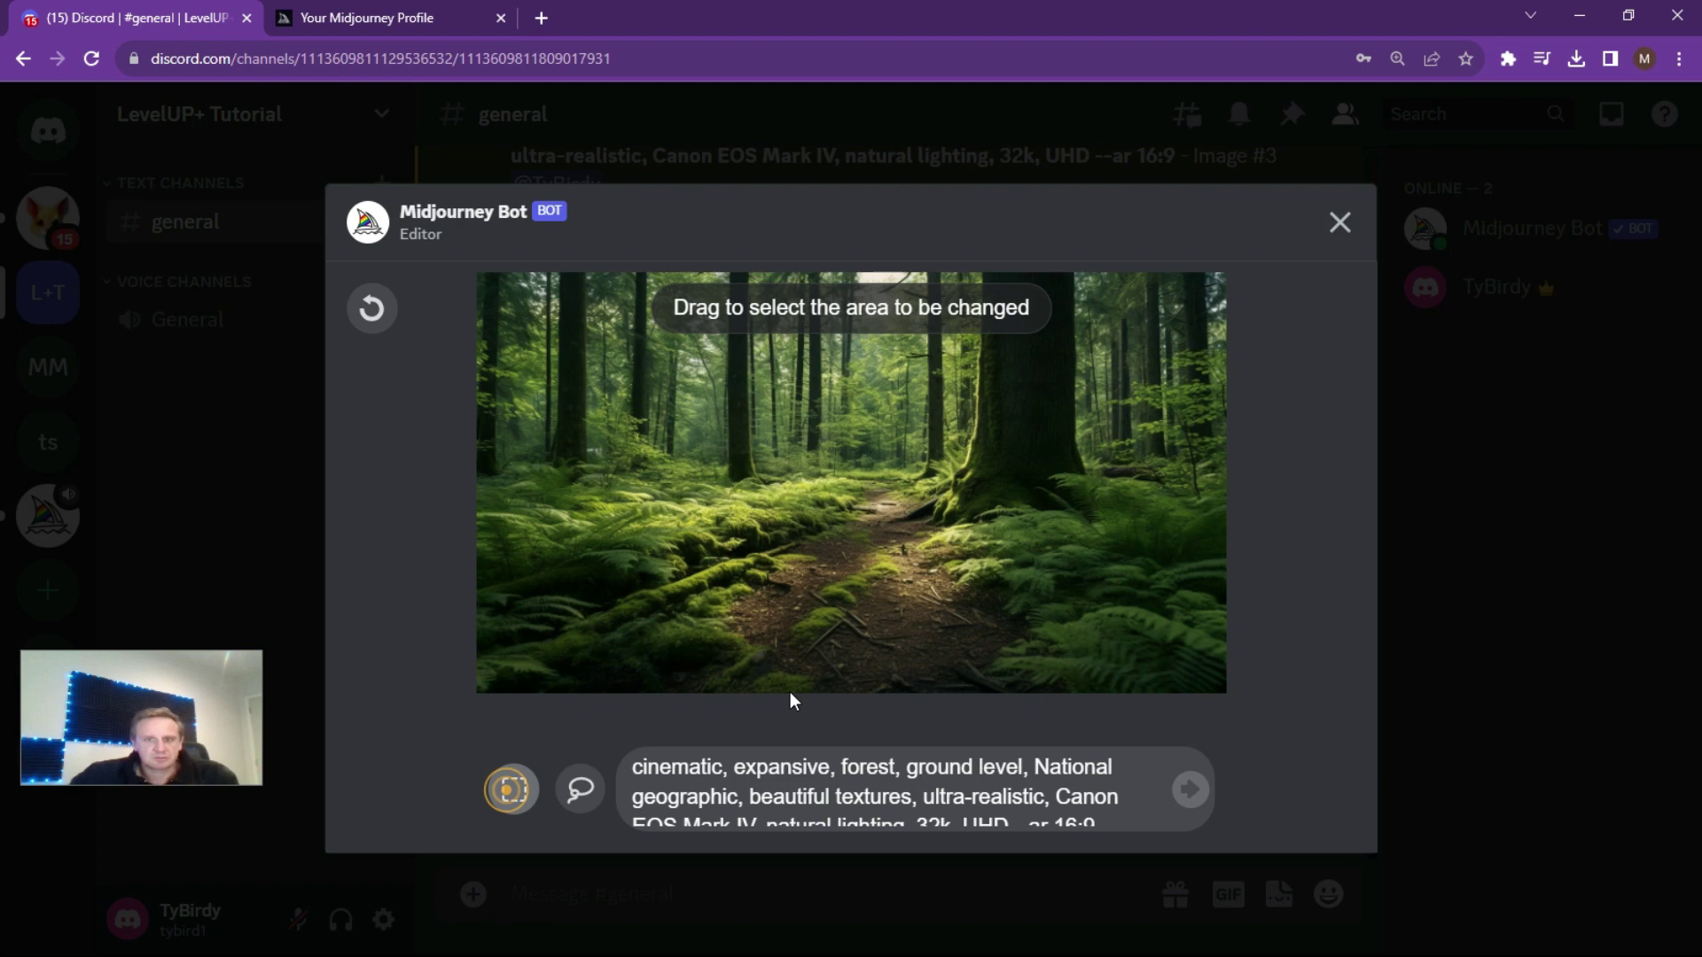
pyautogui.moveTo(759, 375); pyautogui.dragTo(990, 718)
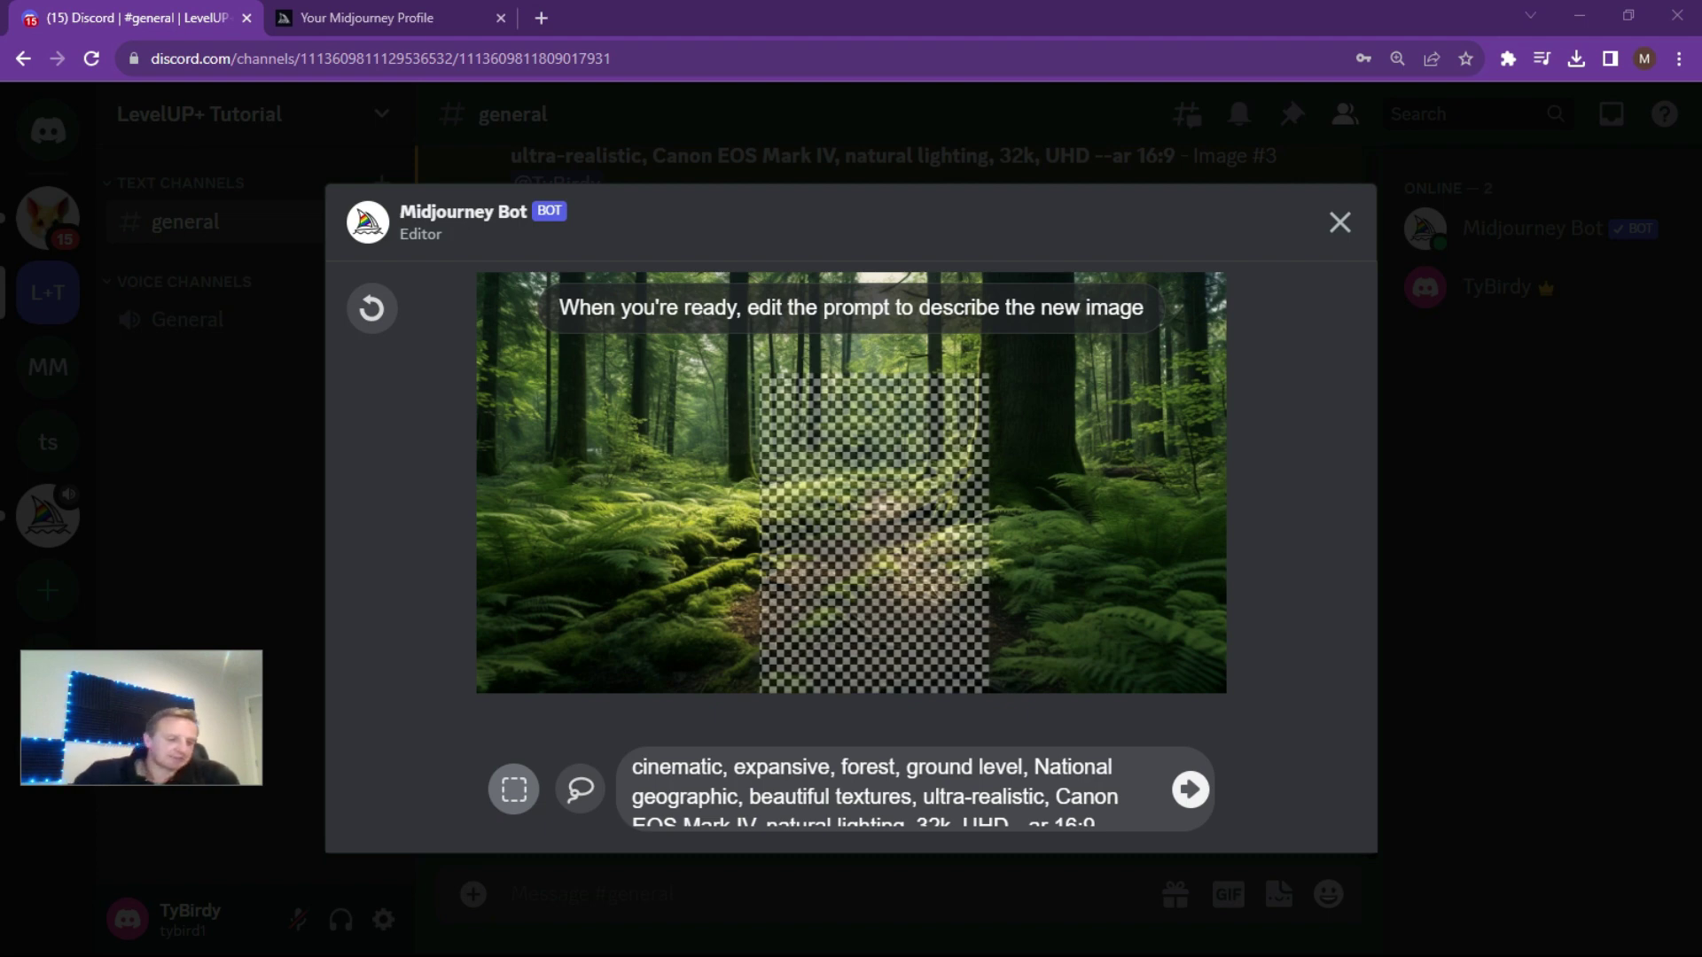
# Replace the region prompt text with 'Mad Hatter drinking tea'.
pyautogui.click(1119, 812)
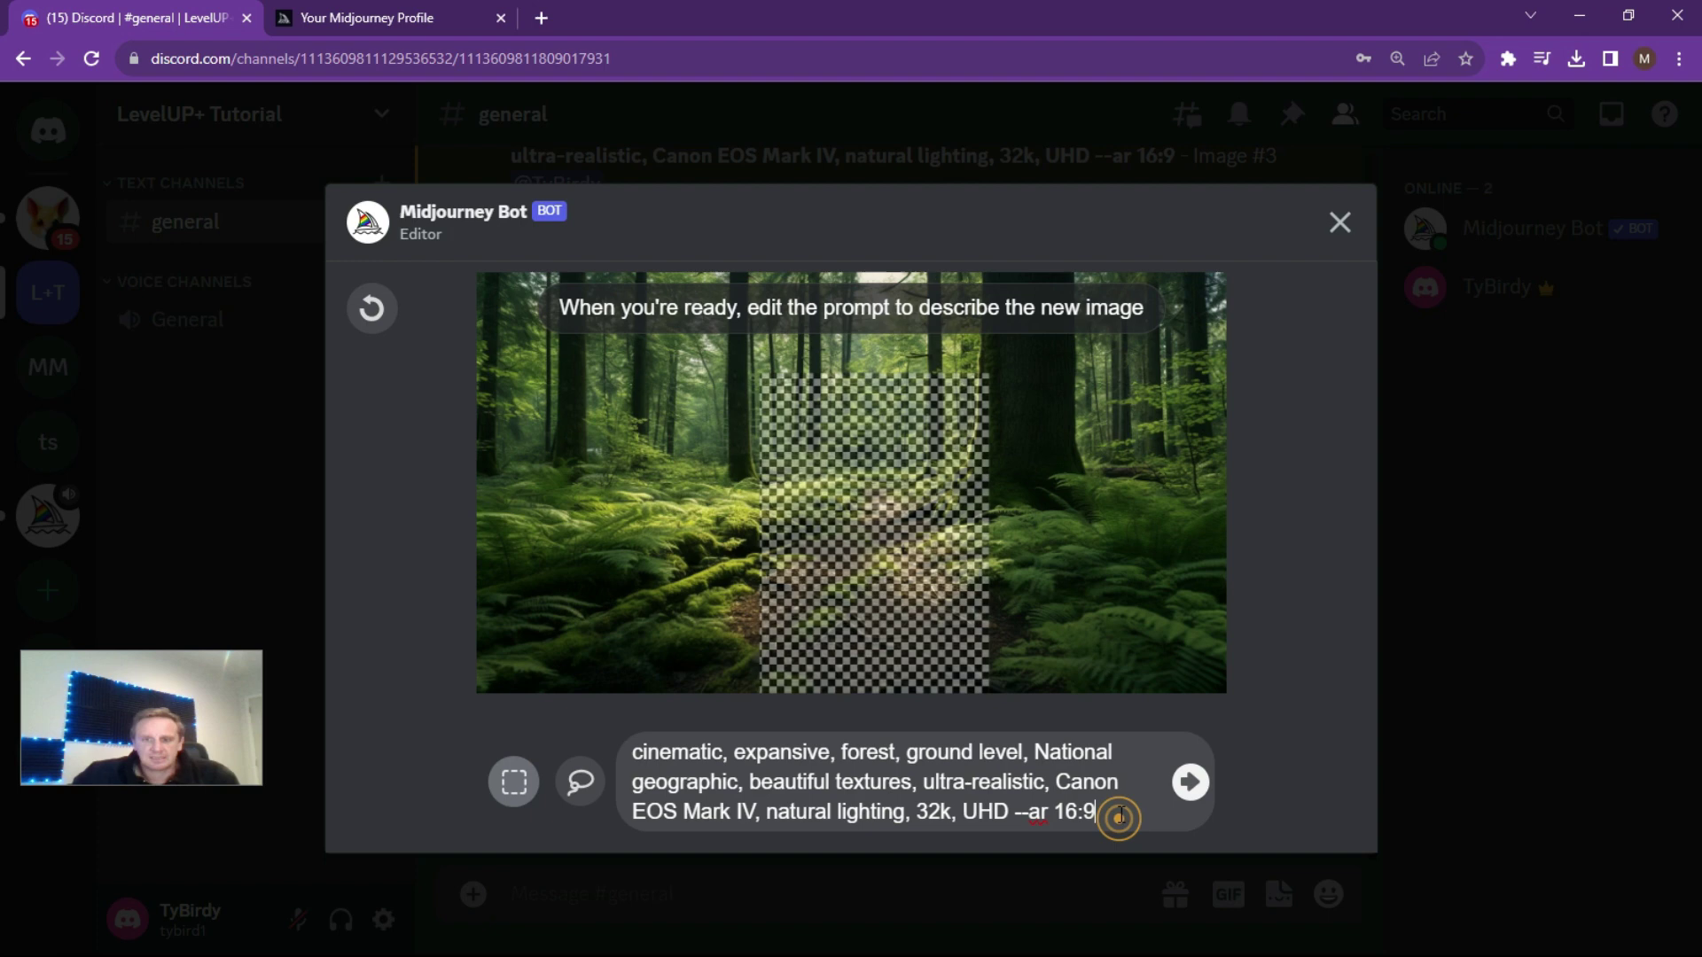
pyautogui.moveTo(1118, 812); pyautogui.dragTo(577, 745)
pyautogui.write('Mad Hatter drinking tea')
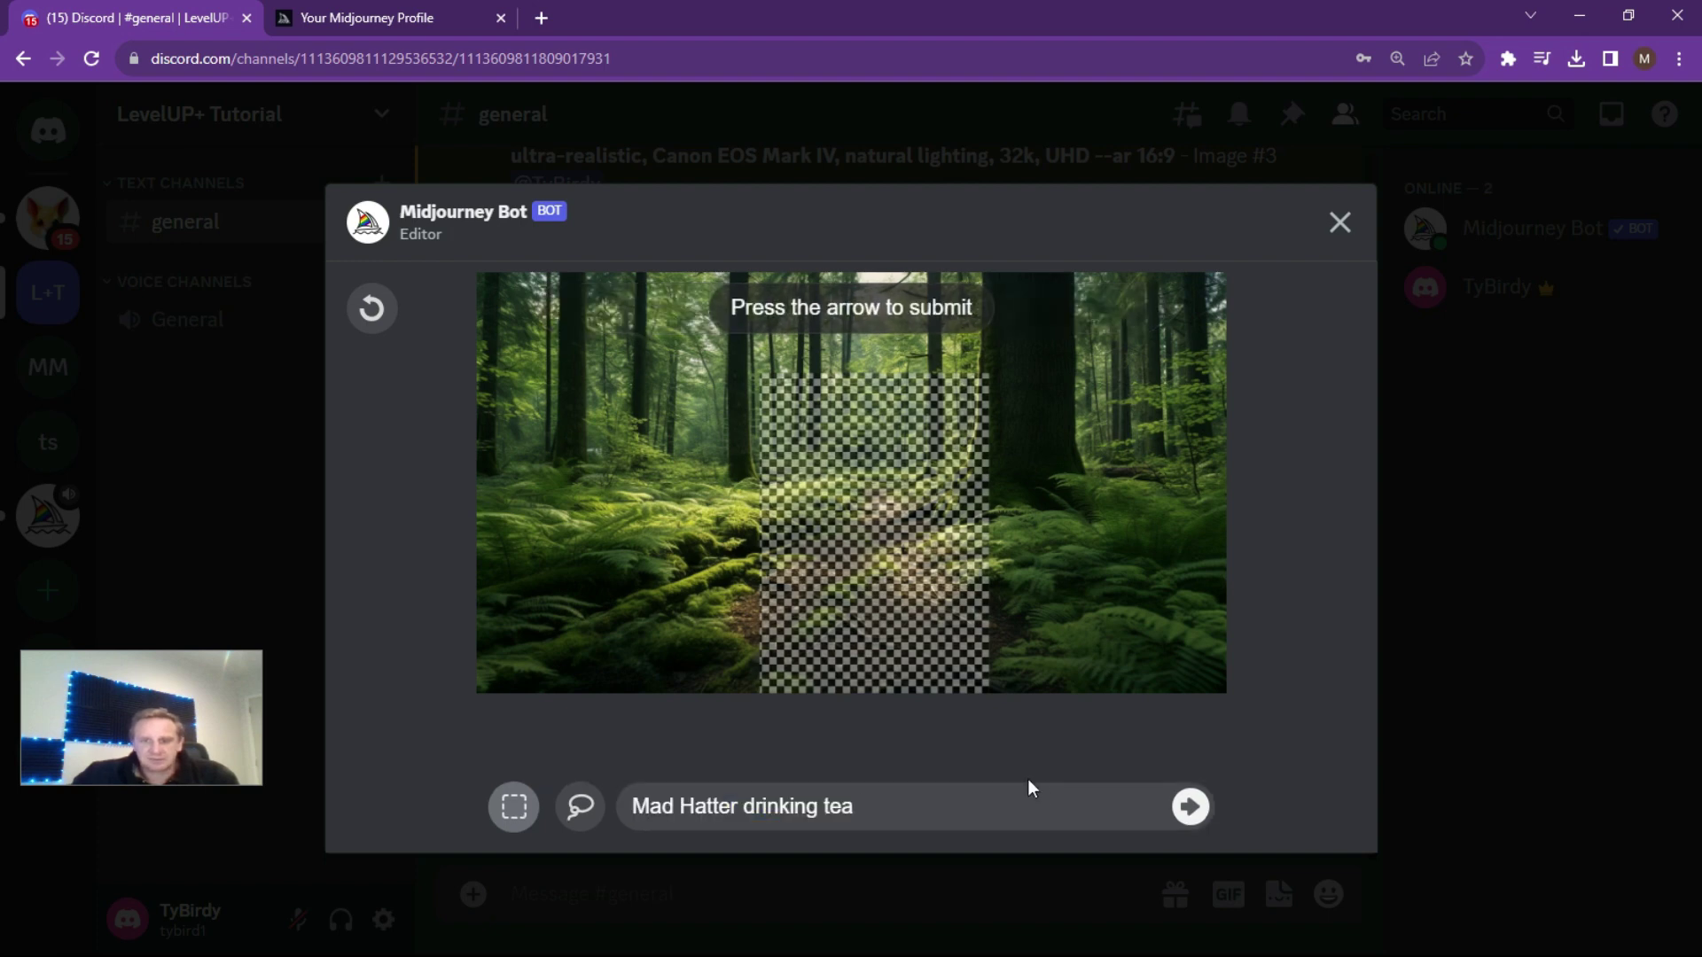
# Submit the 'Mad Hatter drinking tea' region variation of the forest path.
pyautogui.click(1192, 808)
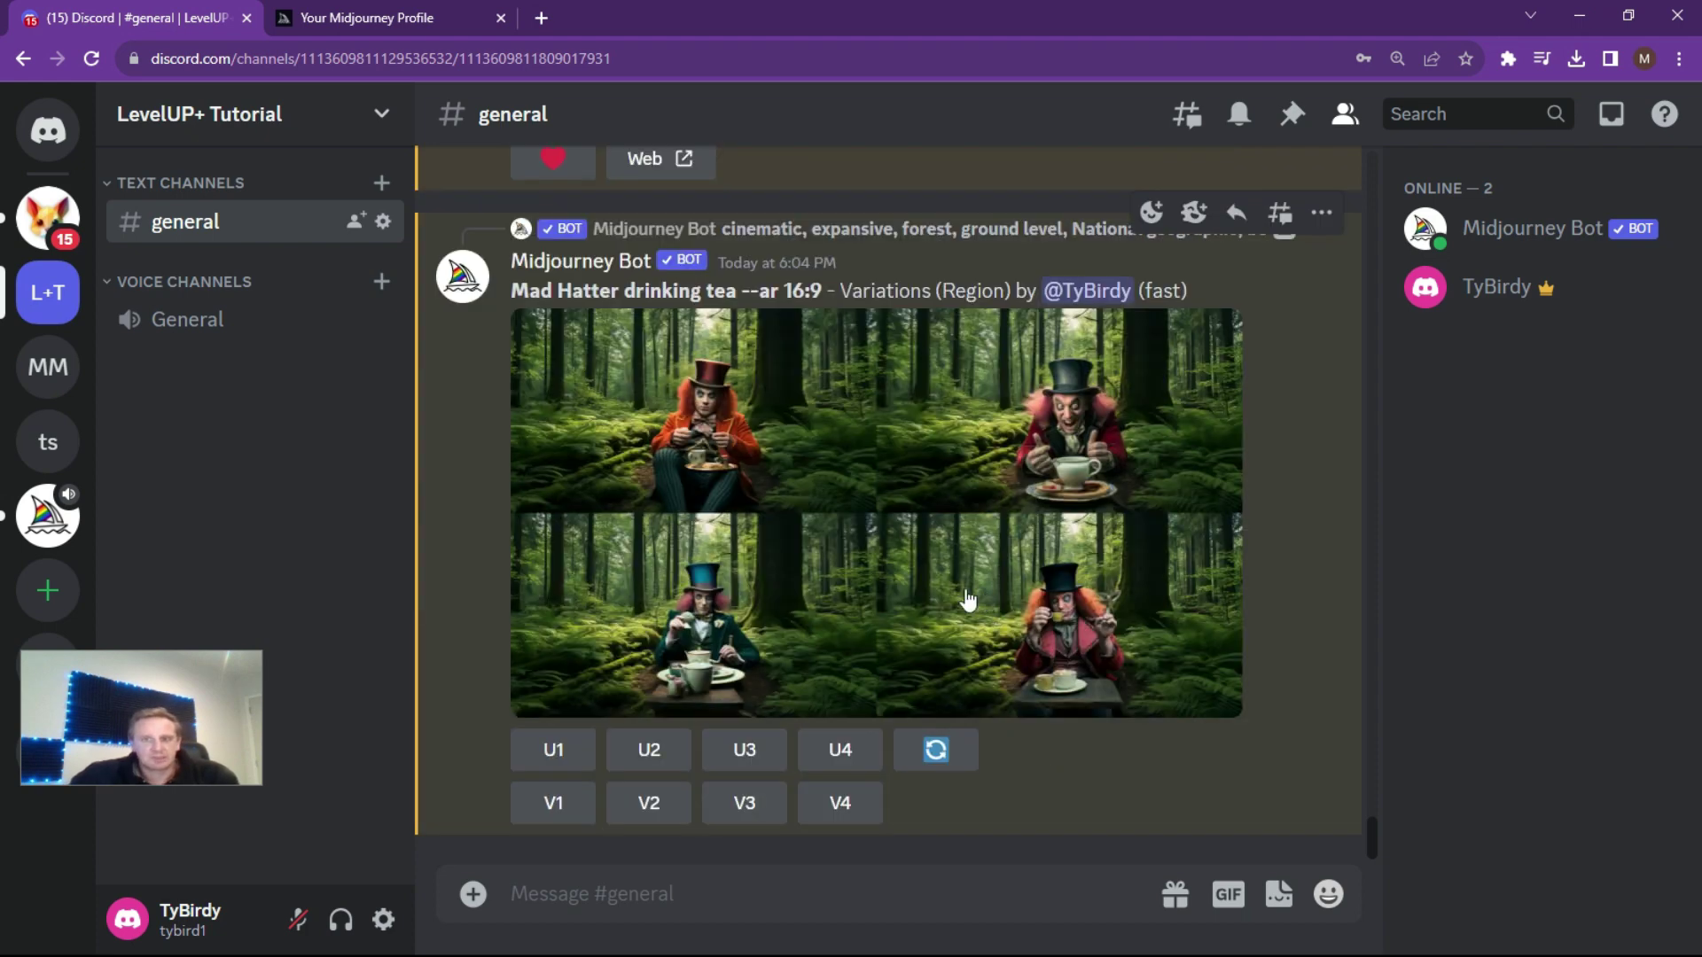
pyautogui.click(869, 507)
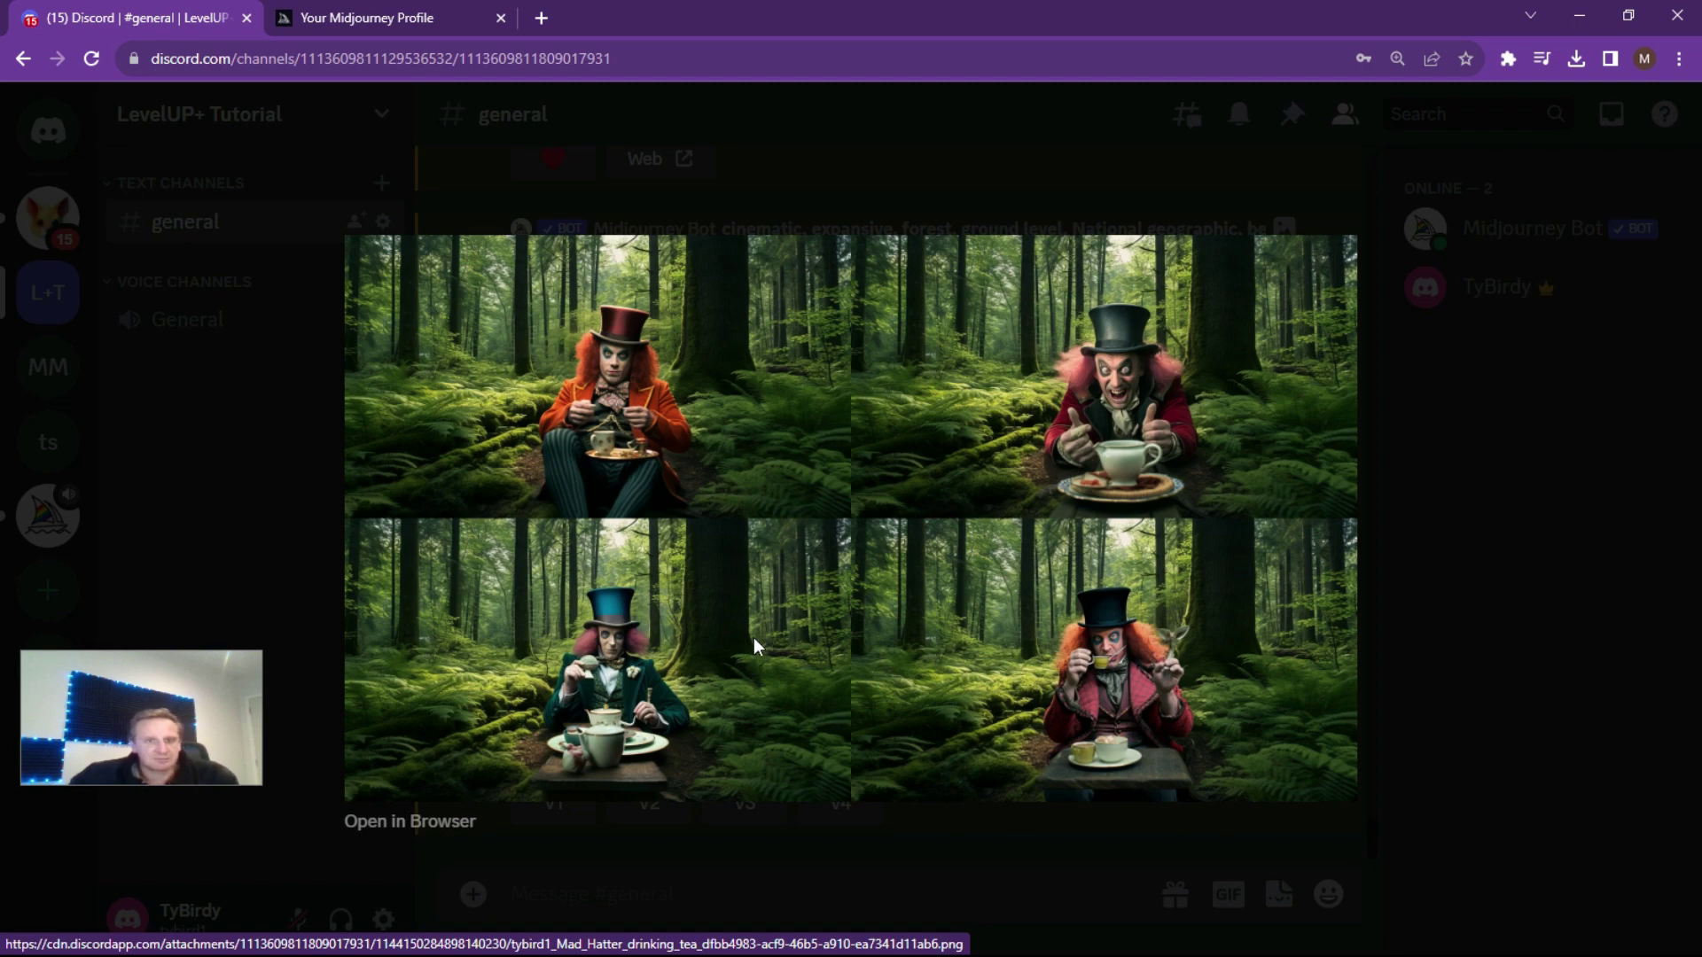
pyautogui.click(981, 844)
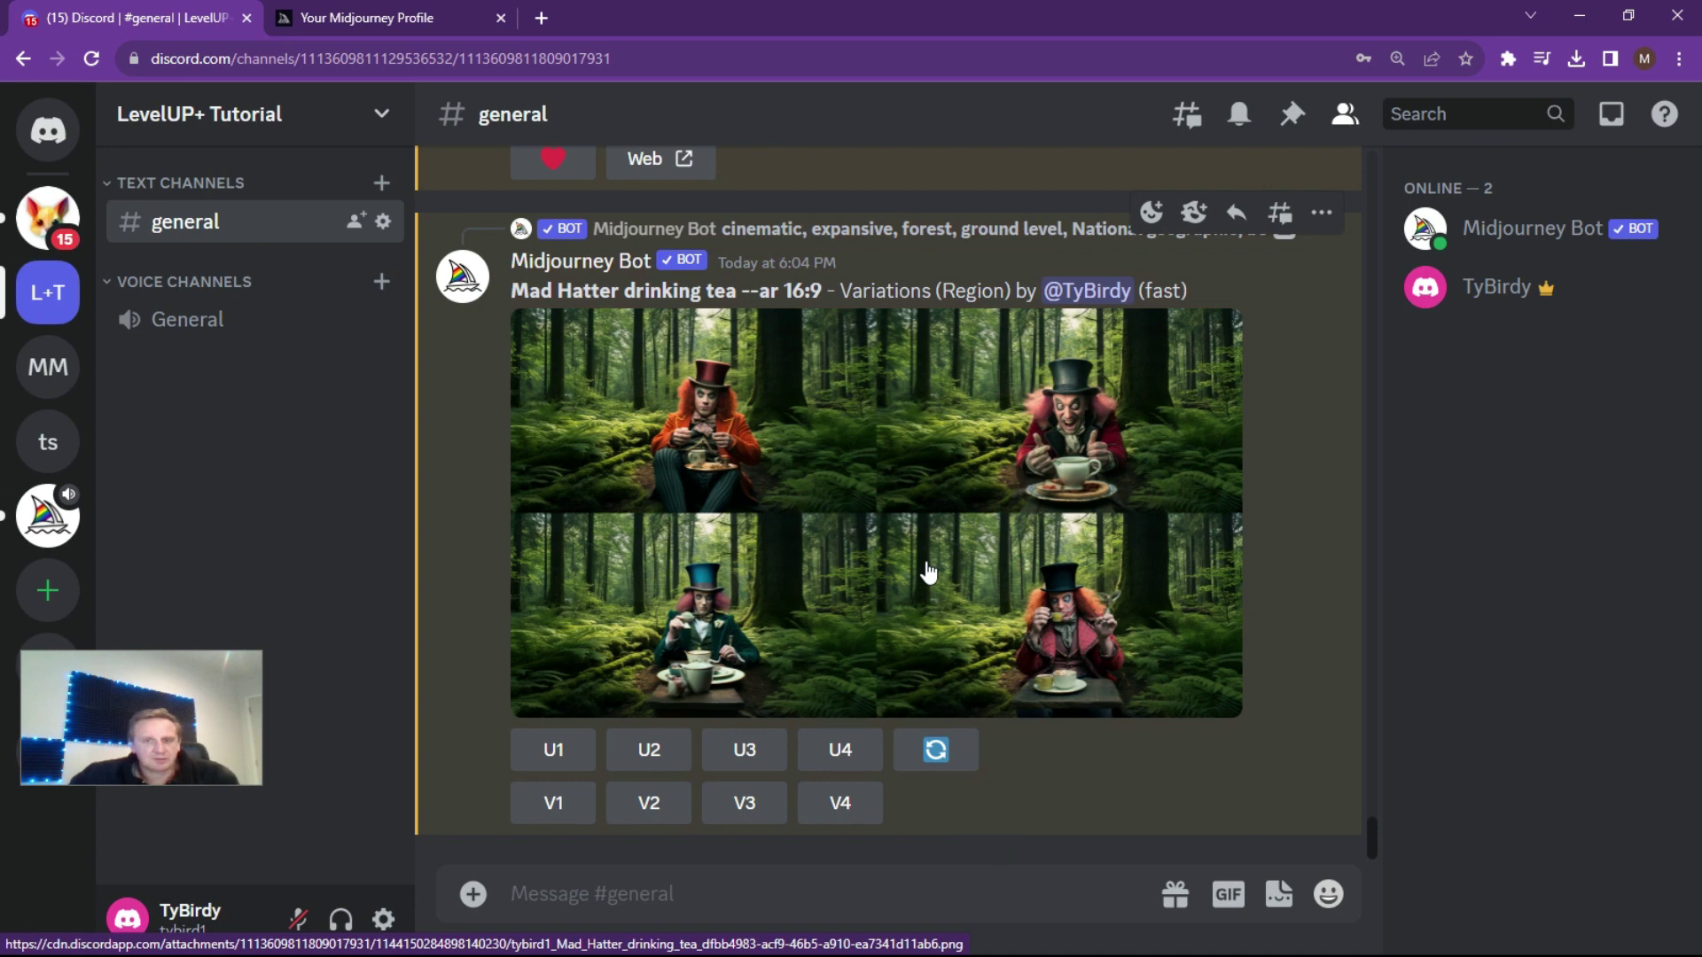